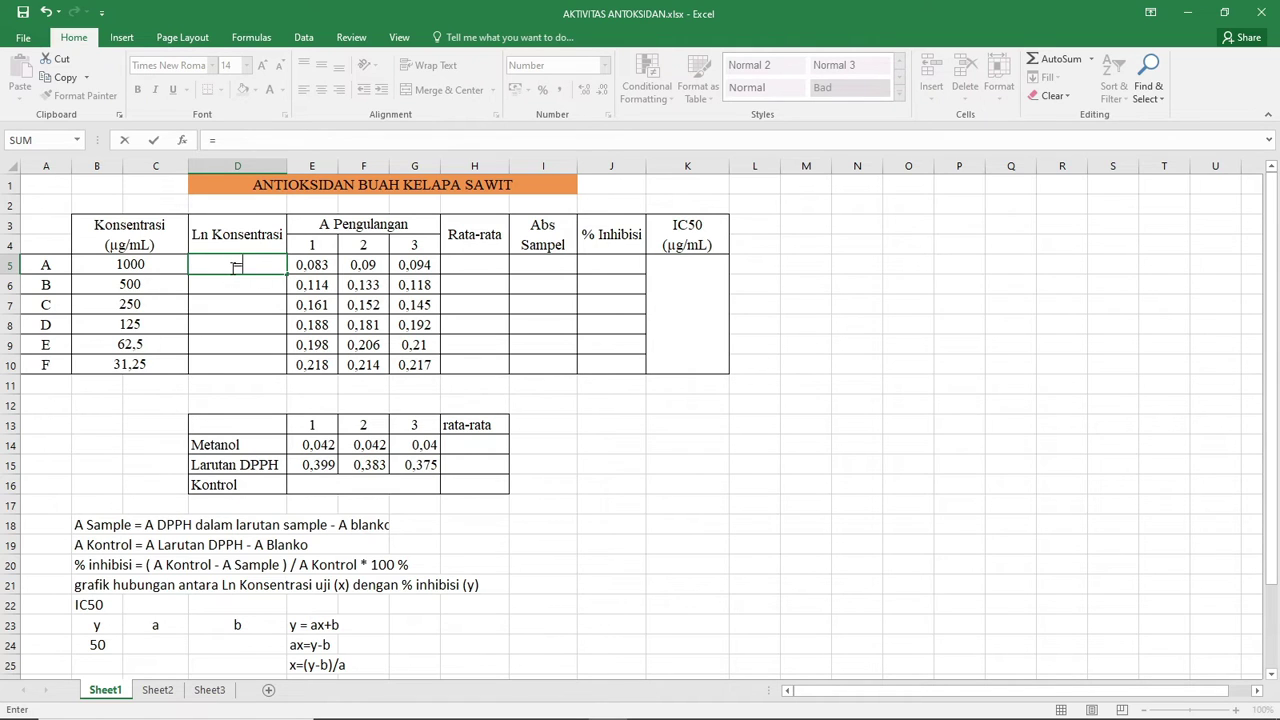
- Complete the formula =LN(B5) in D5 to calculate the natural logarithm of sample A's concentration
text(LN)
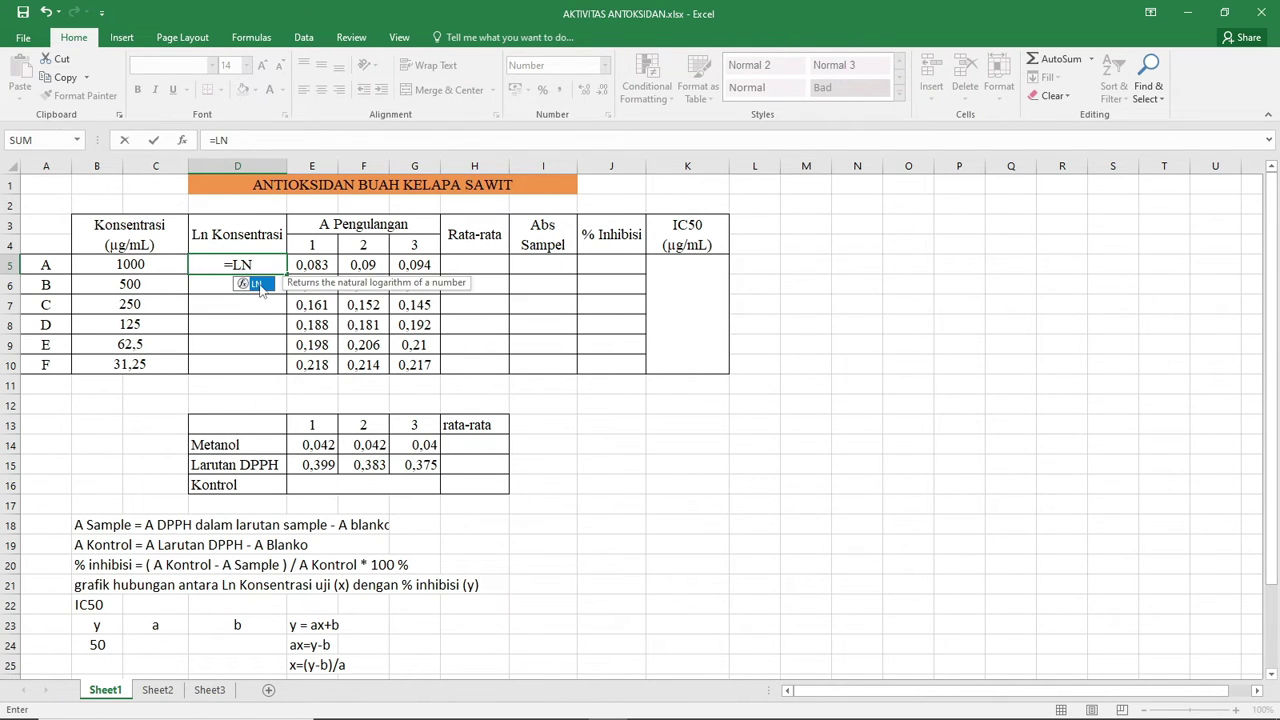
double_click(257, 285)
click(140, 264)
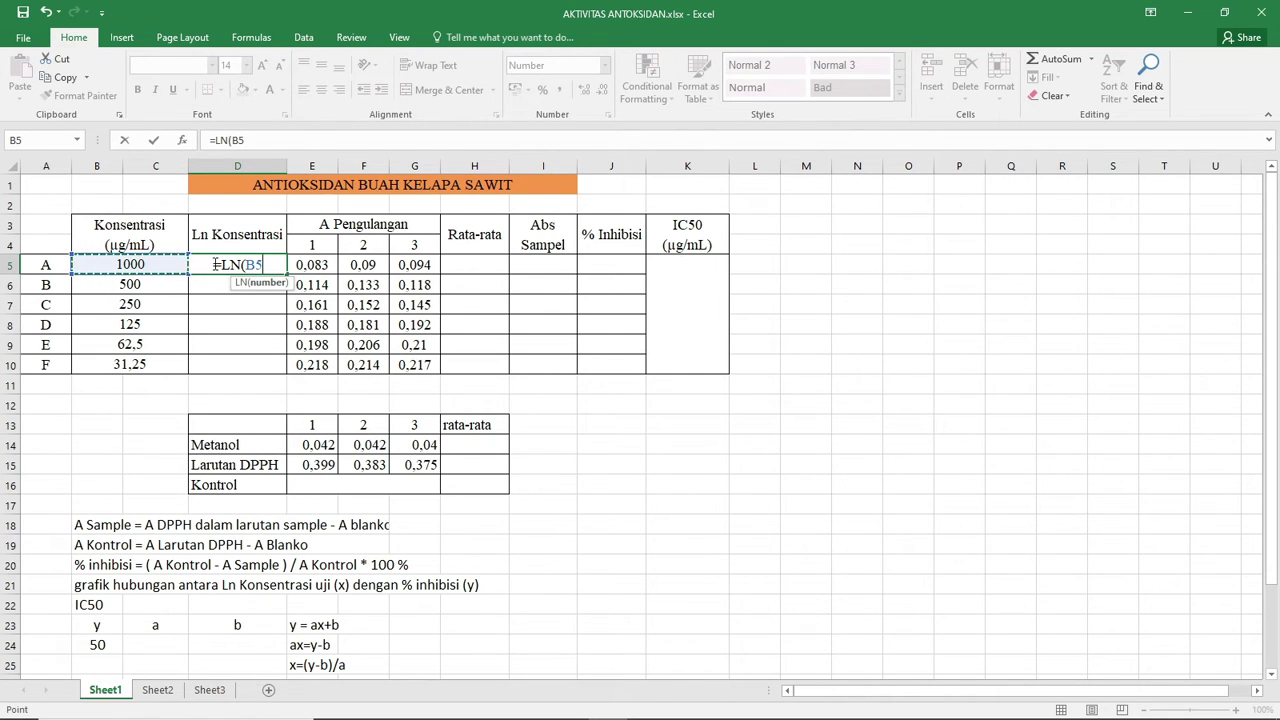
text())
key(Return)
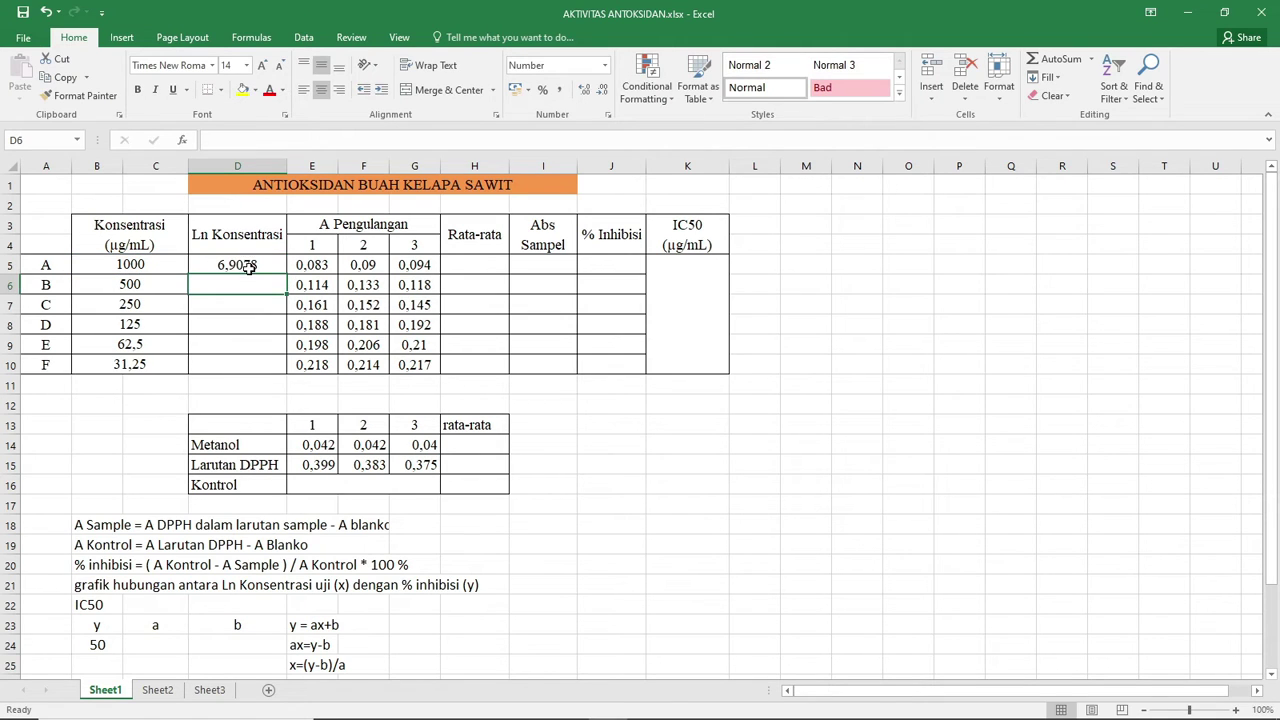
- Copy the Ln Konsentrasi formula from D5 down through D10 for samples B to F
click(250, 263)
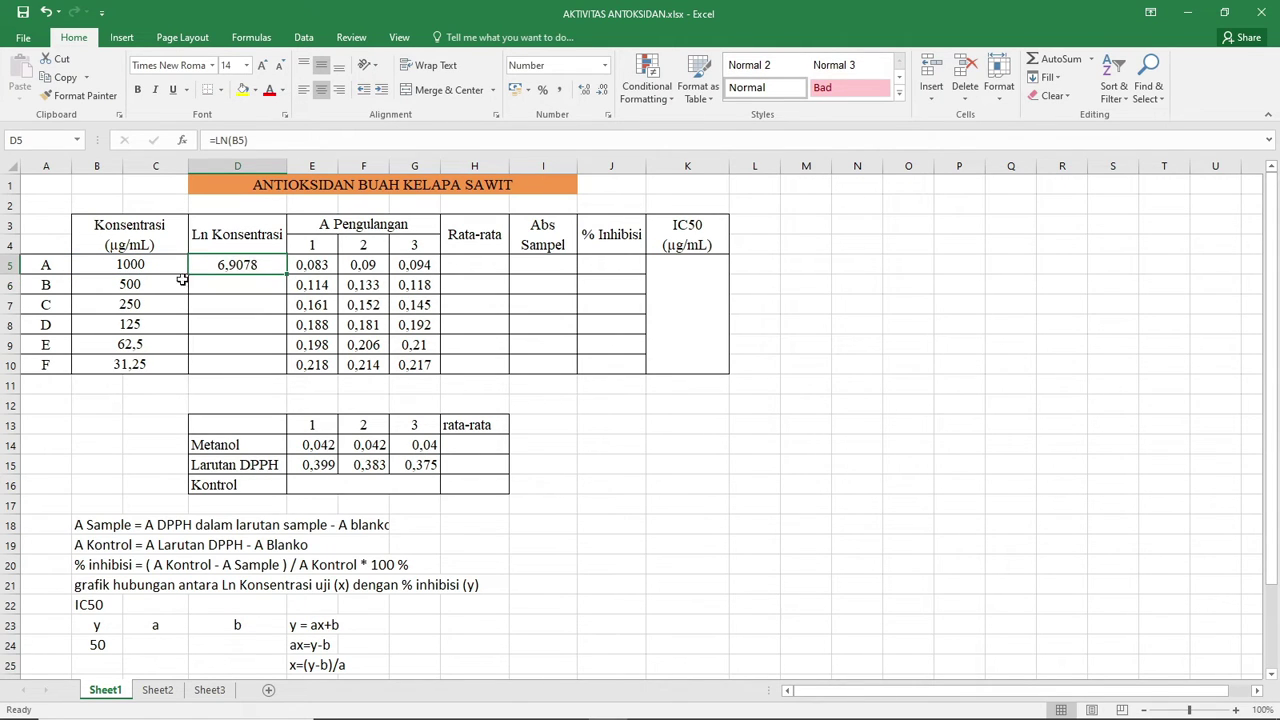
click(165, 280)
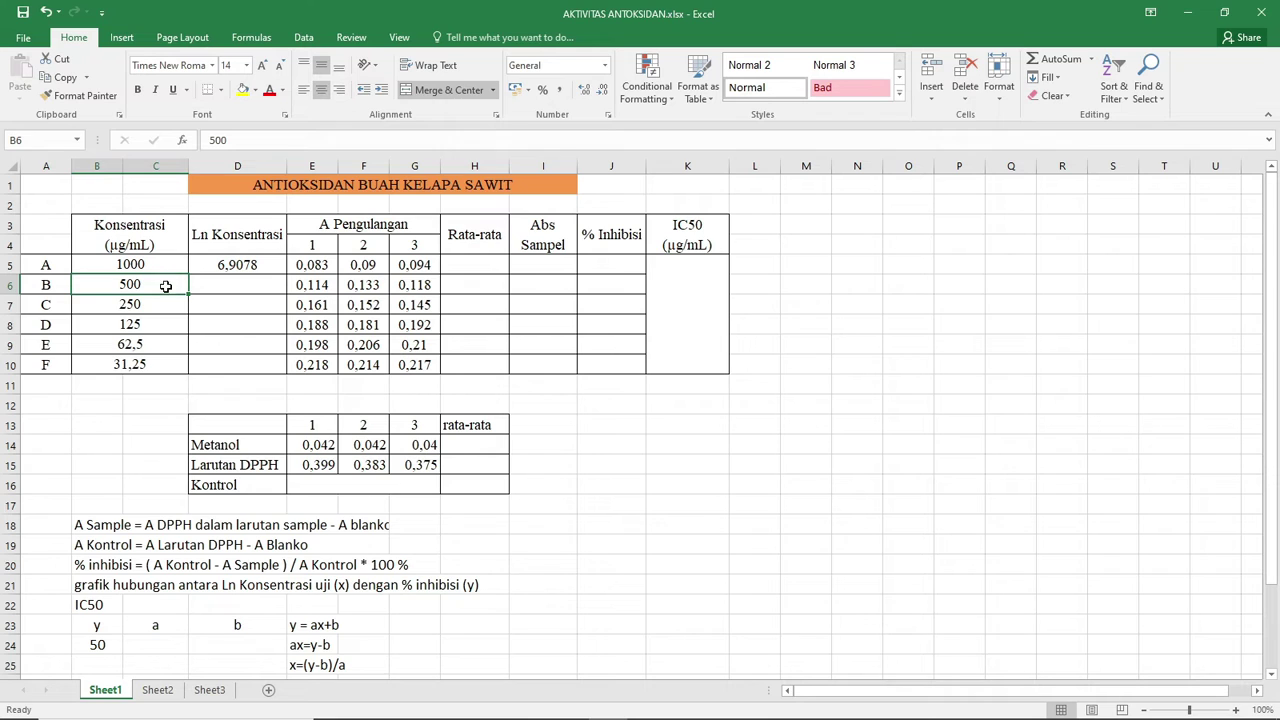
drag(165, 286, 160, 372)
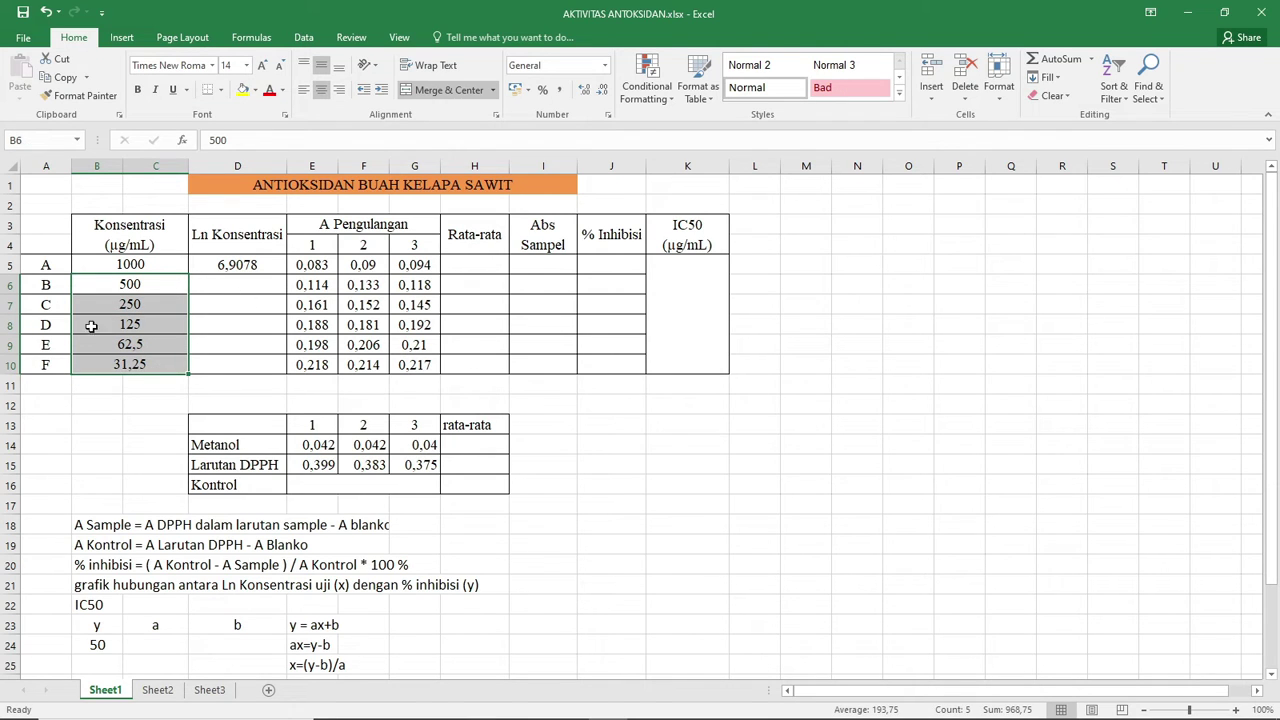
click(280, 268)
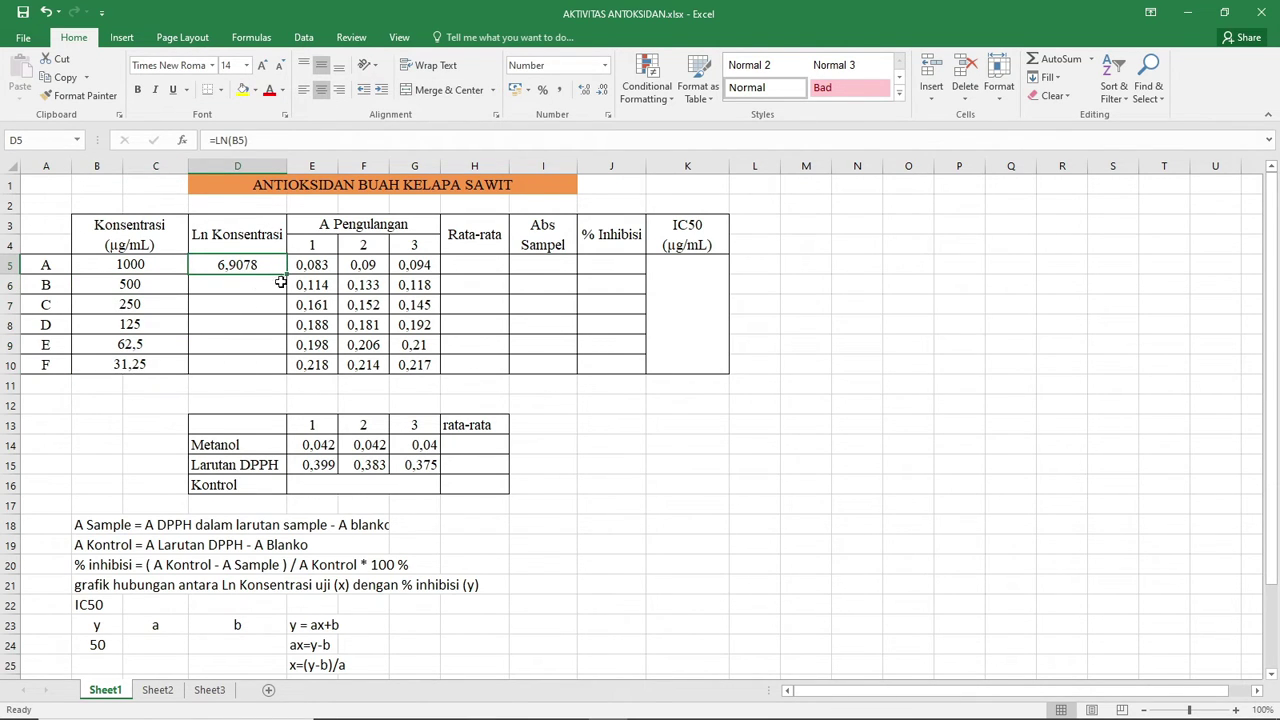
drag(285, 276, 284, 370)
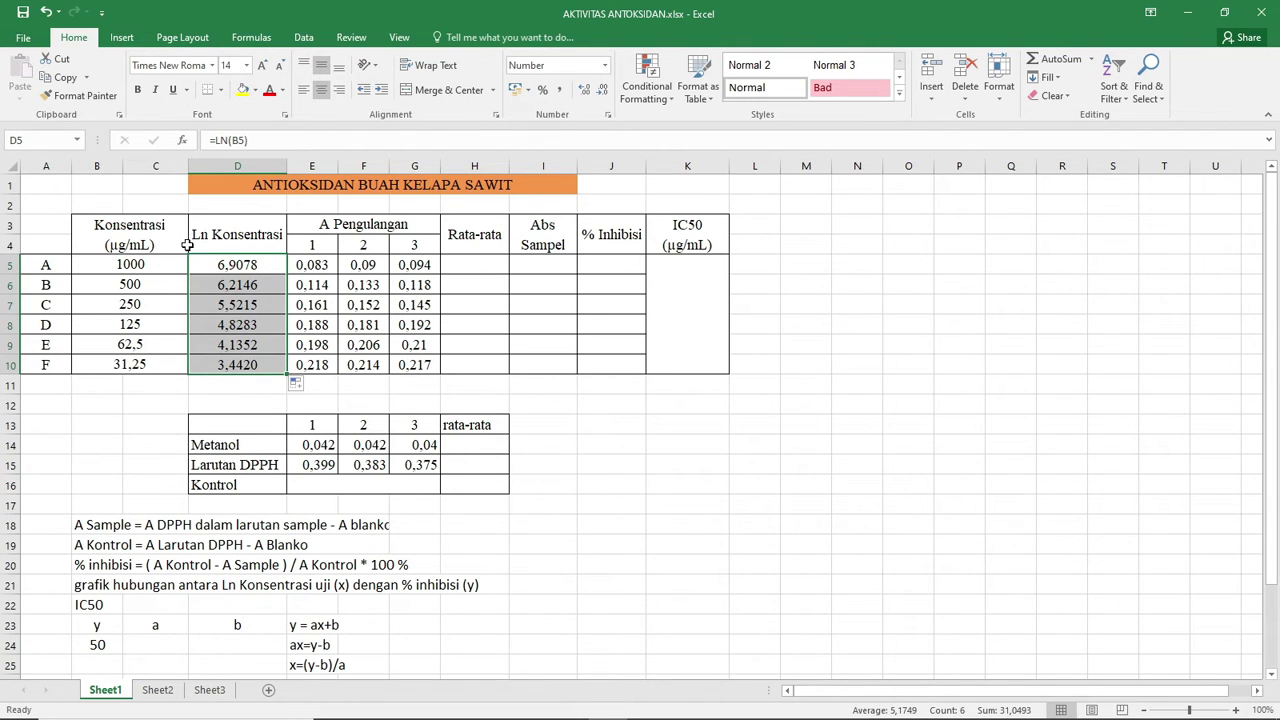
- Calculate sample A's average absorbance in H5 with =AVERAGE(E5:G5)
click(343, 224)
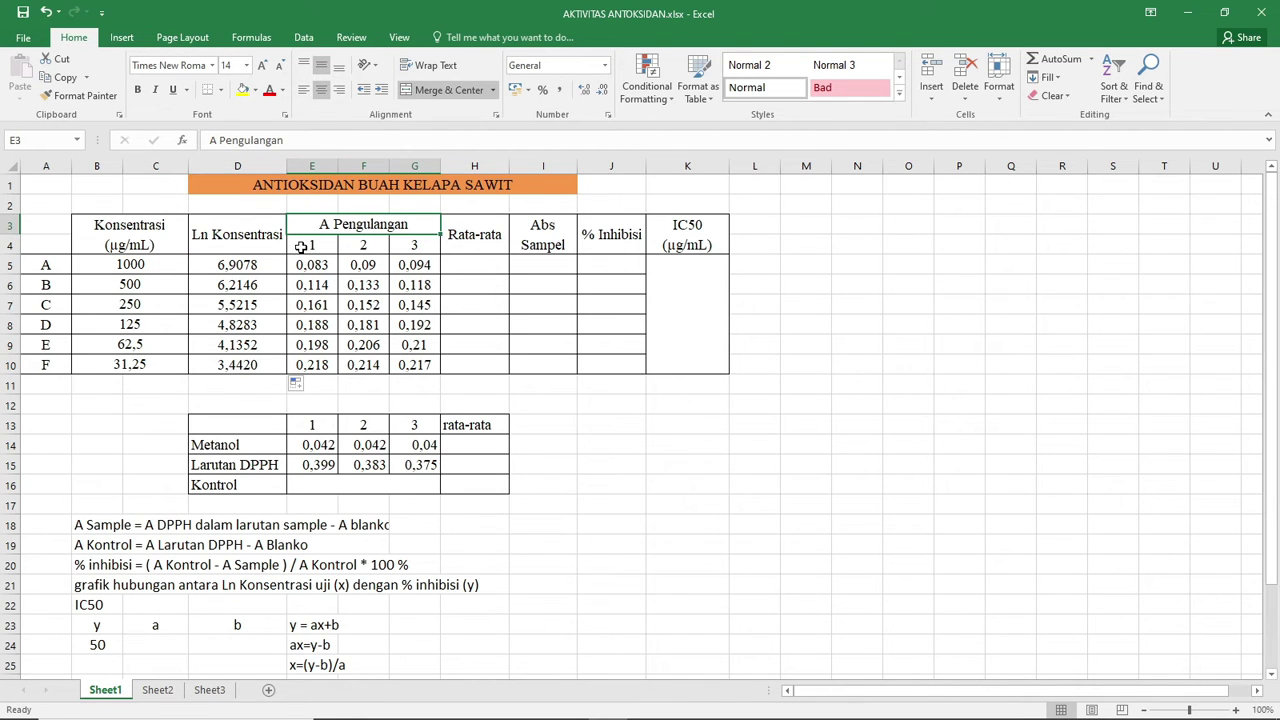
drag(309, 246, 424, 356)
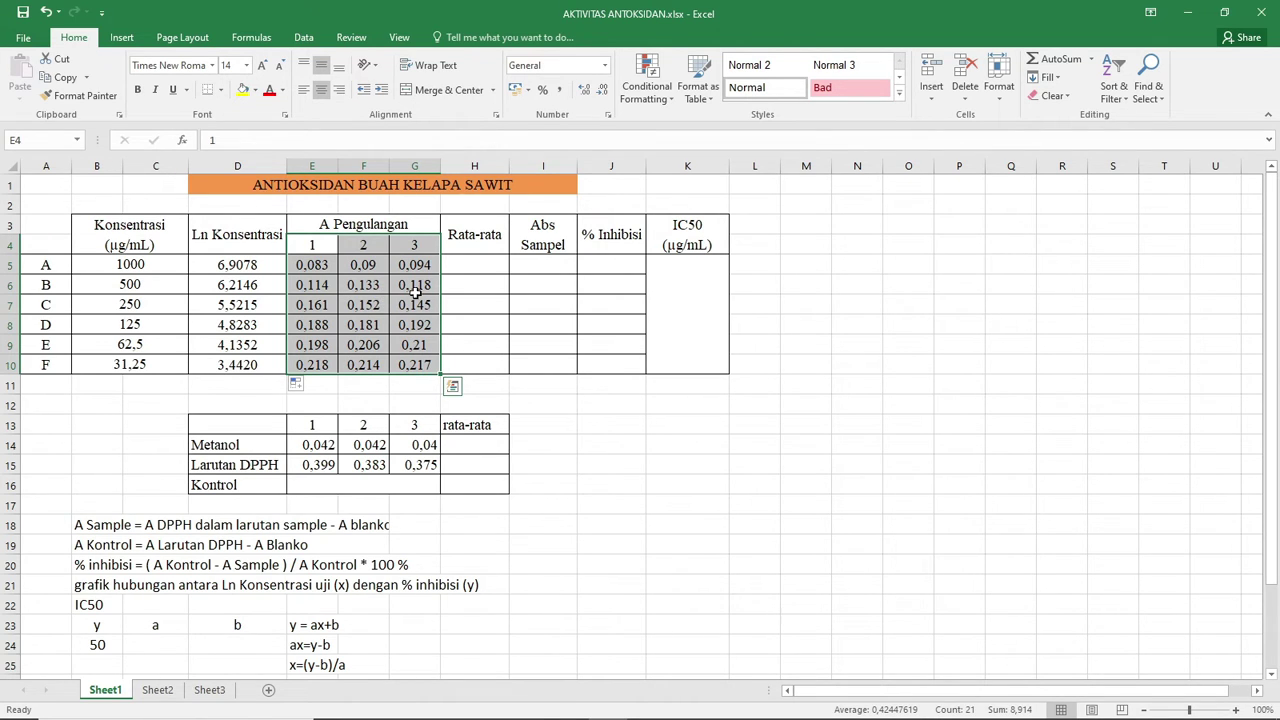
click(473, 224)
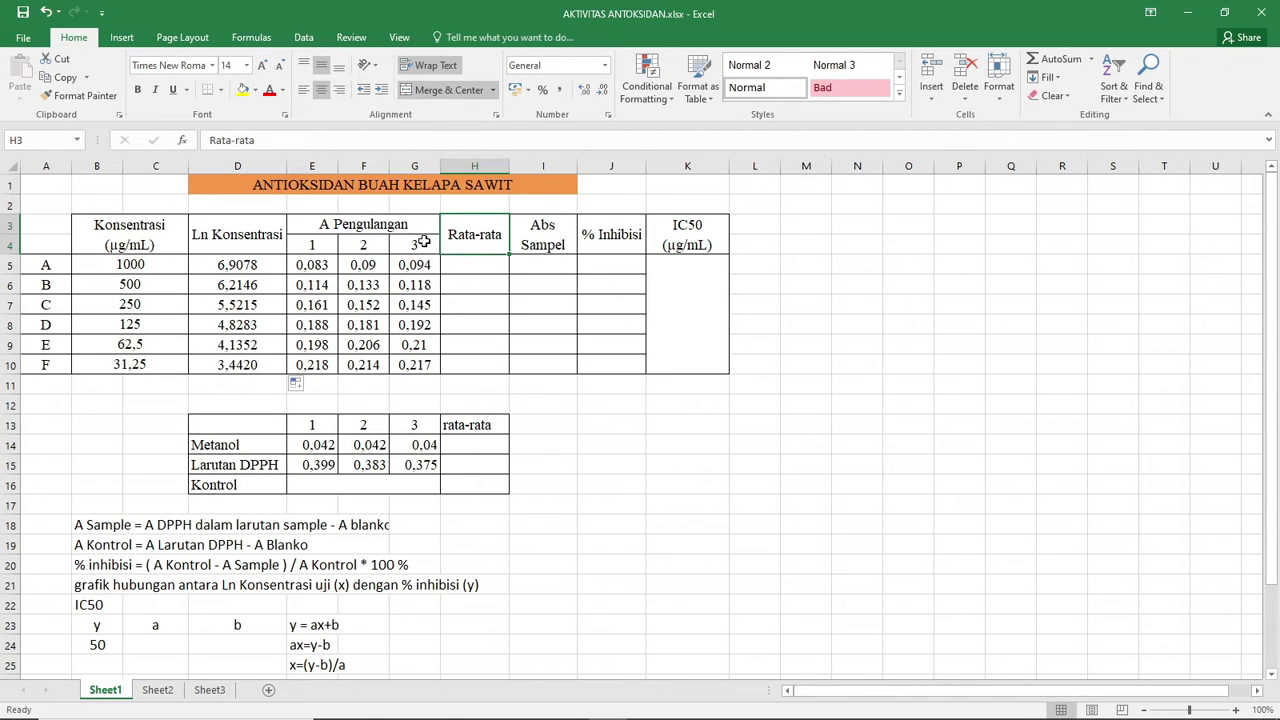
click(482, 266)
text(=)
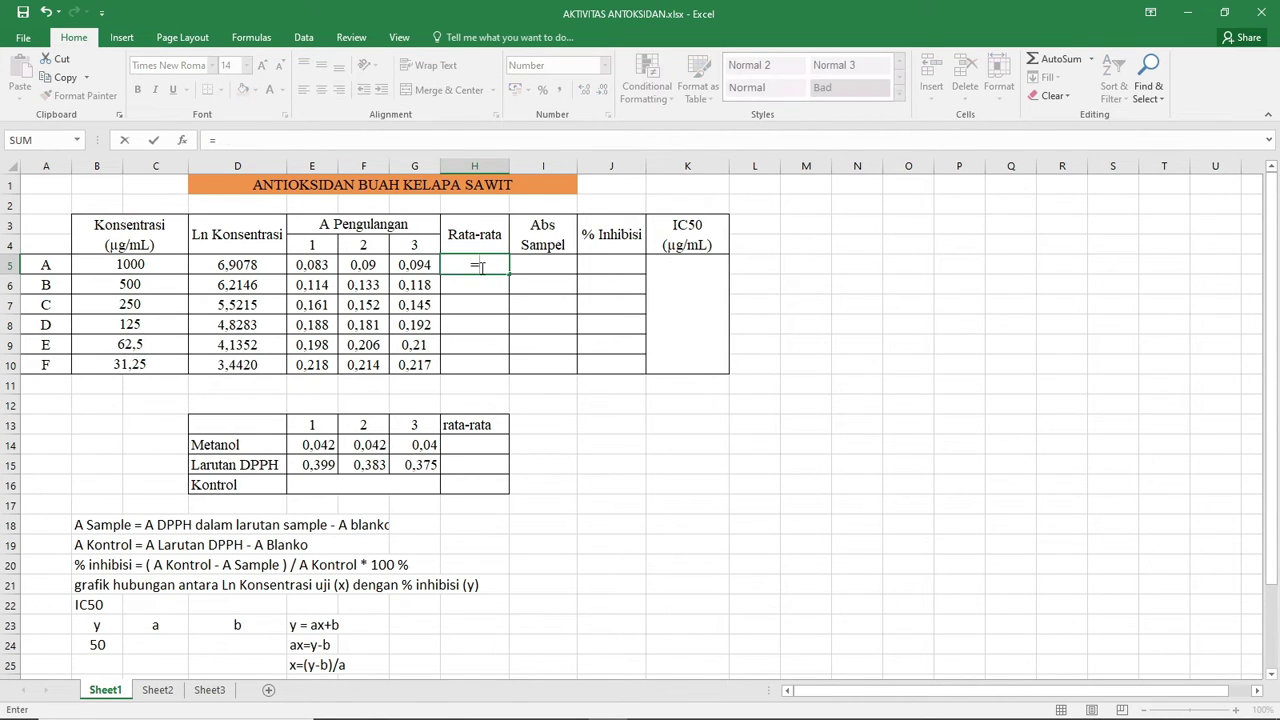
text(AV)
key(Down)
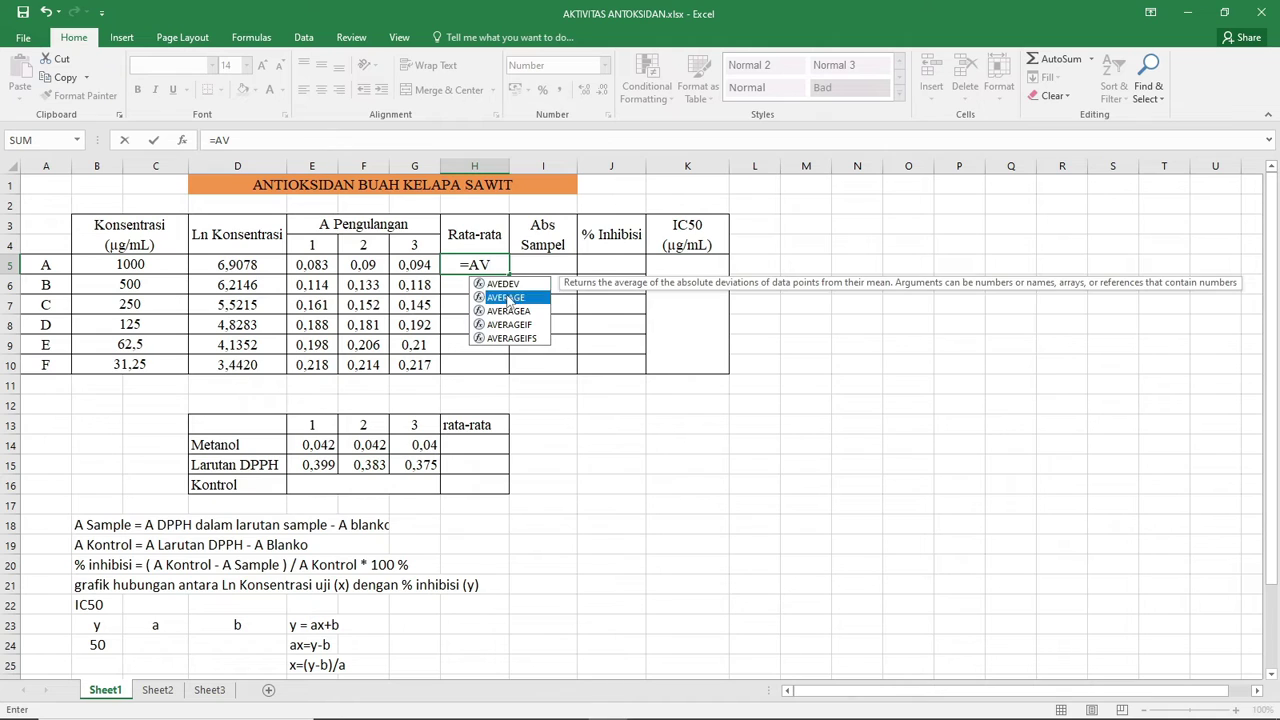
key(Tab)
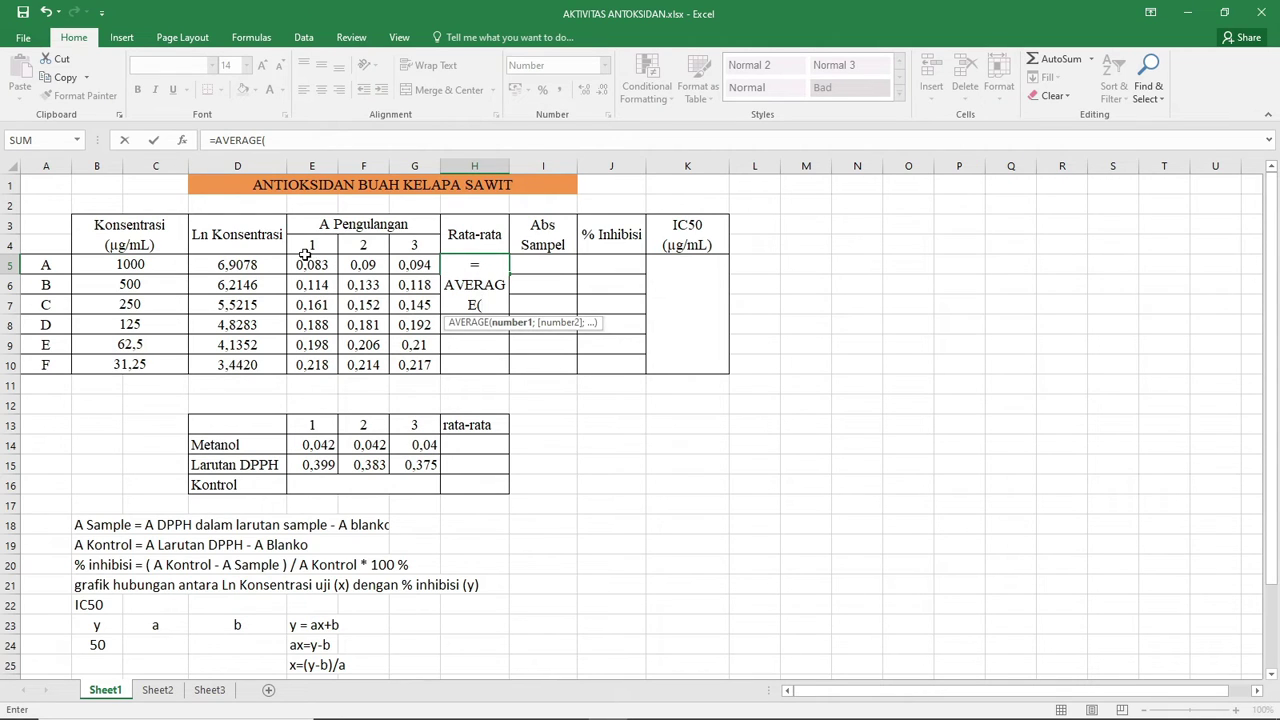
drag(306, 265, 401, 259)
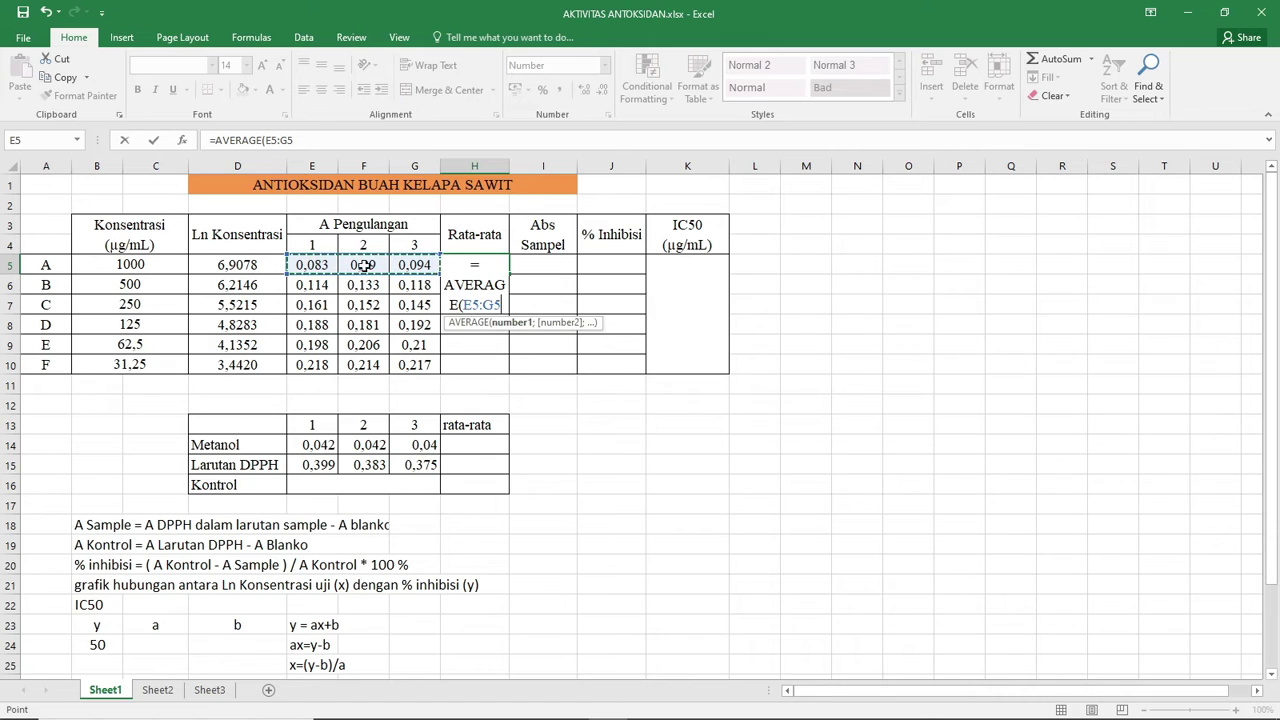
text())
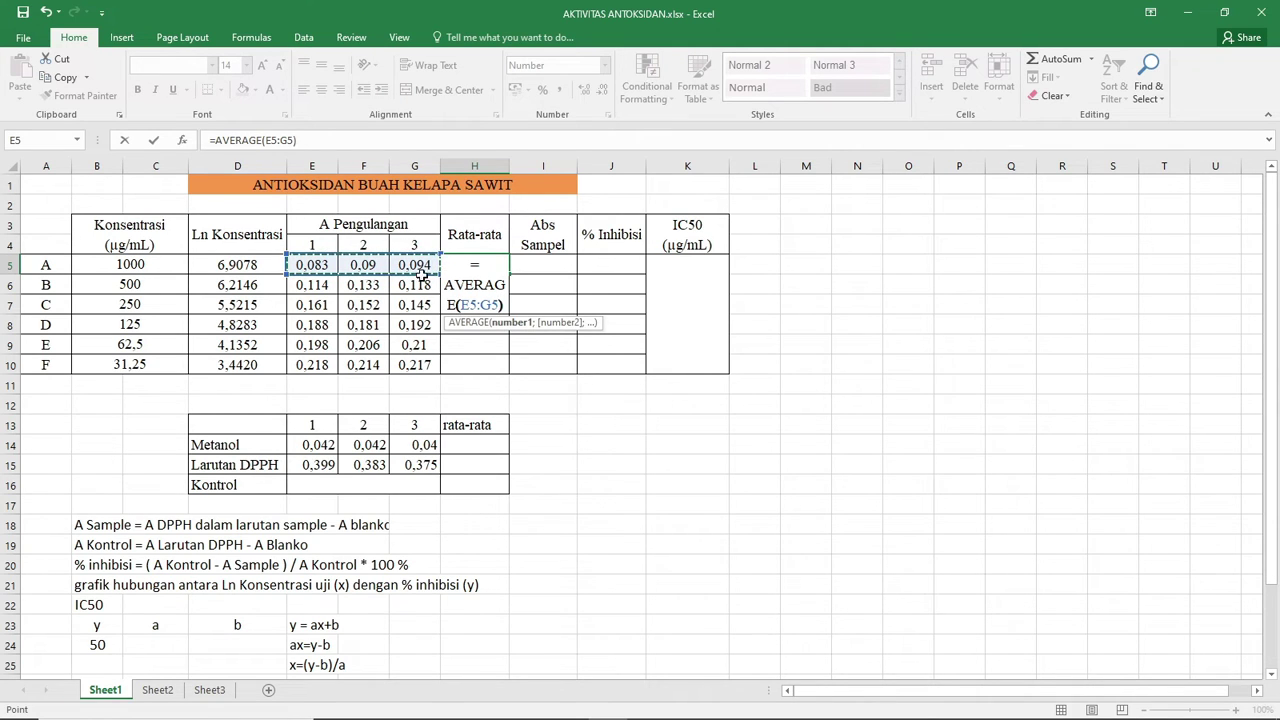
key(Return)
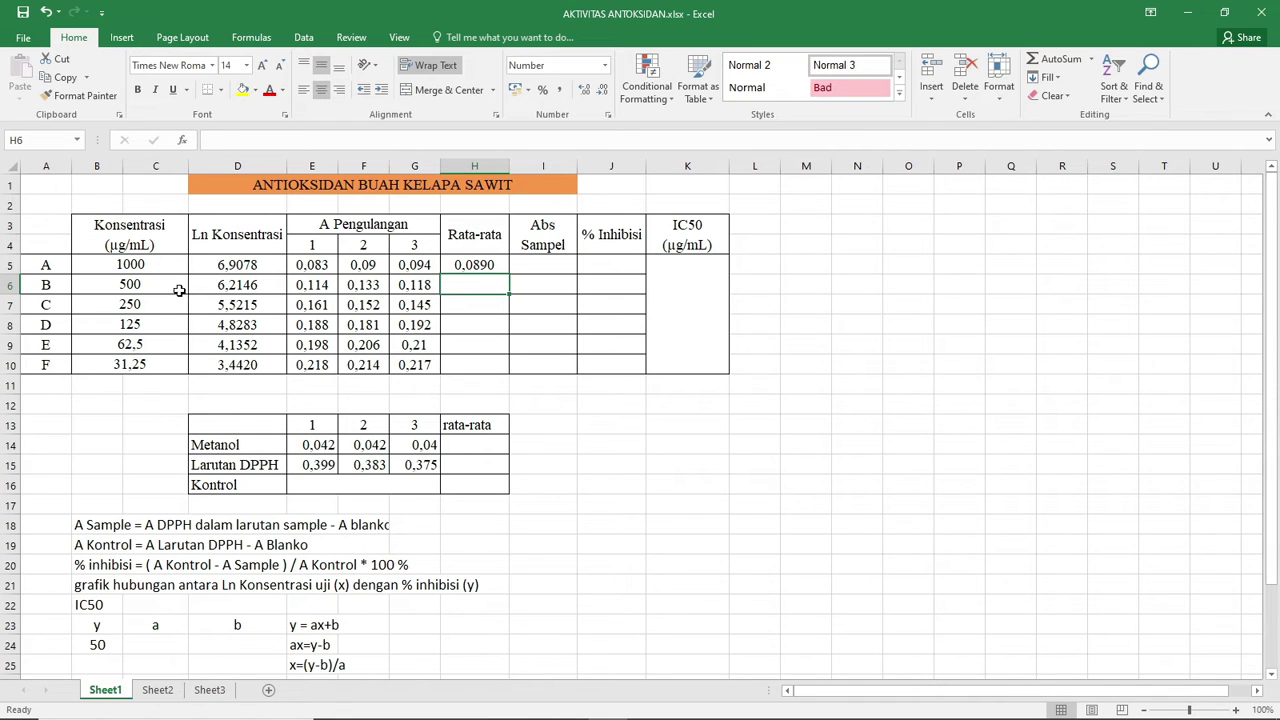
- Copy the Rata-rata formula from H5 down through H10 for the remaining concentrations
drag(172, 288, 178, 363)
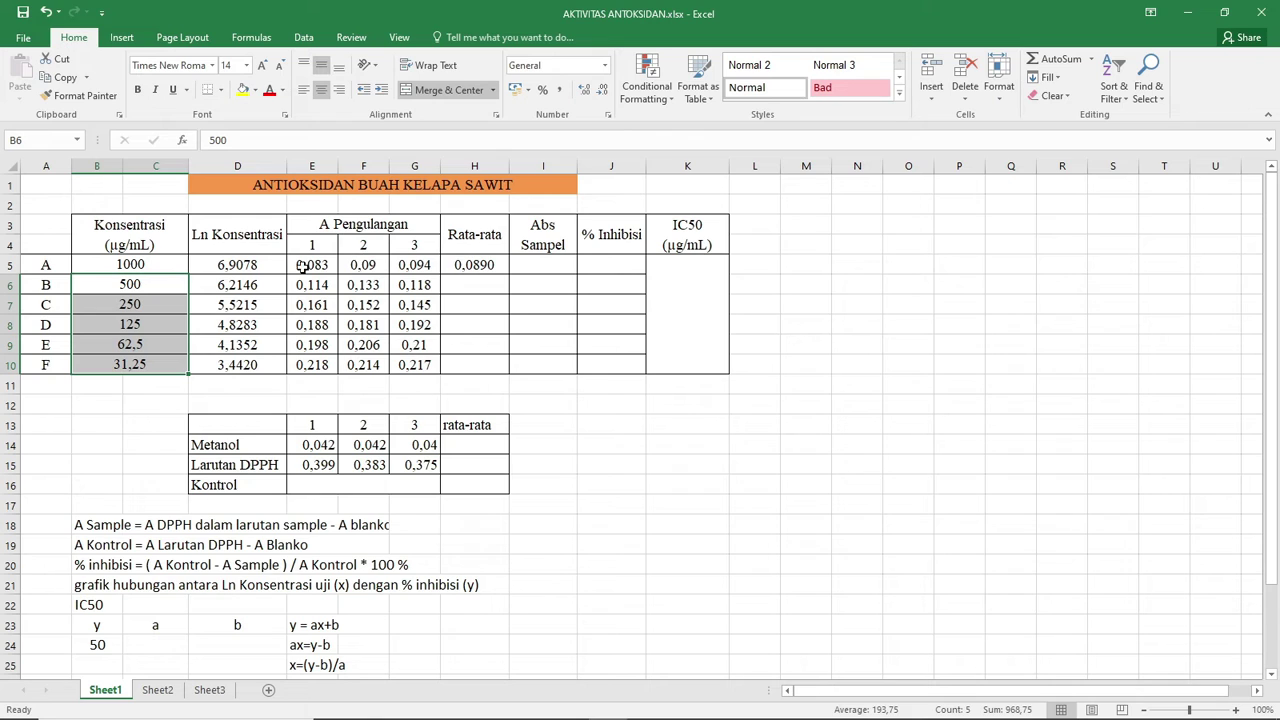
click(478, 264)
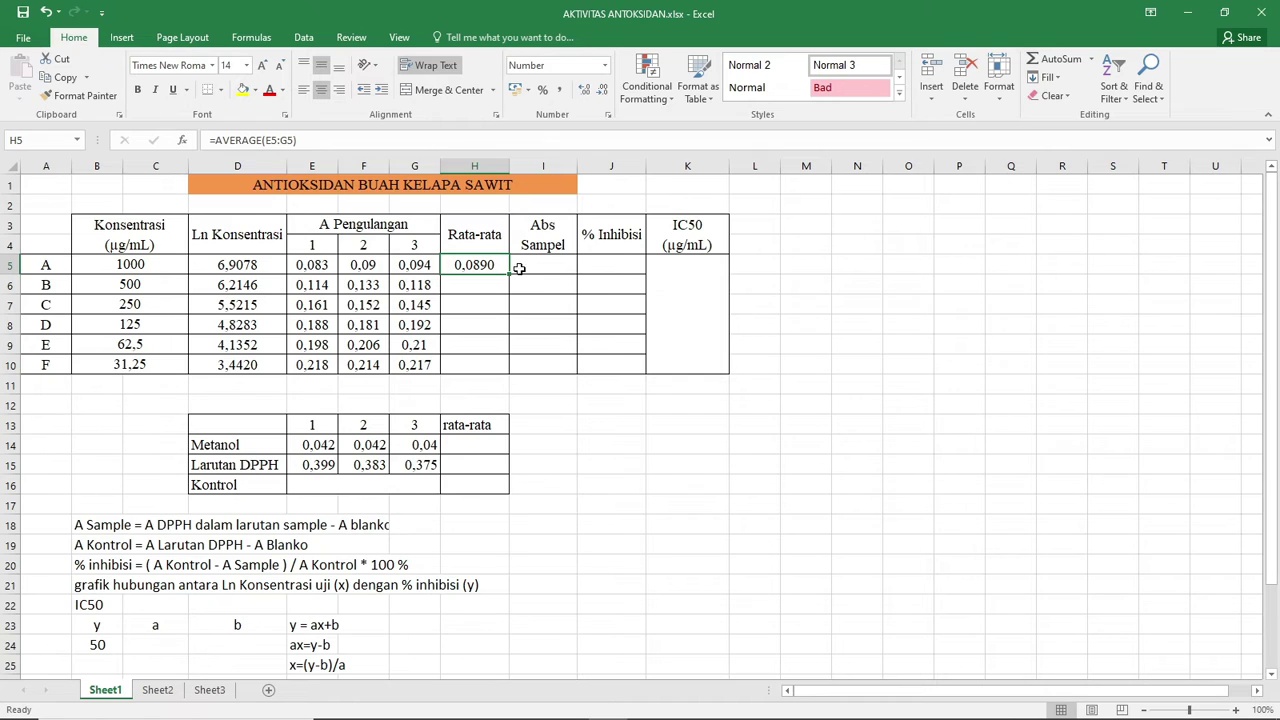
drag(508, 275, 508, 367)
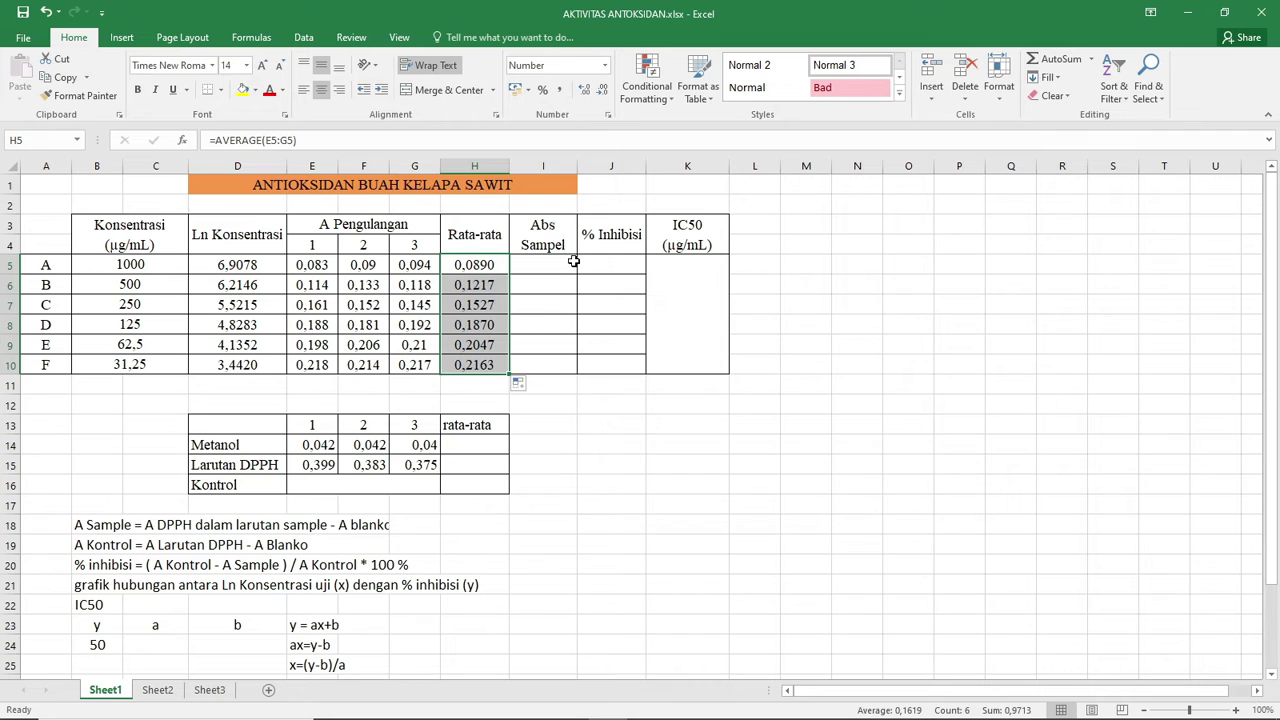
- Average the Metanol readings in H14 with =AVERAGE(E14:G14) and copy the formula to H15 for Larutan DPPH
click(546, 232)
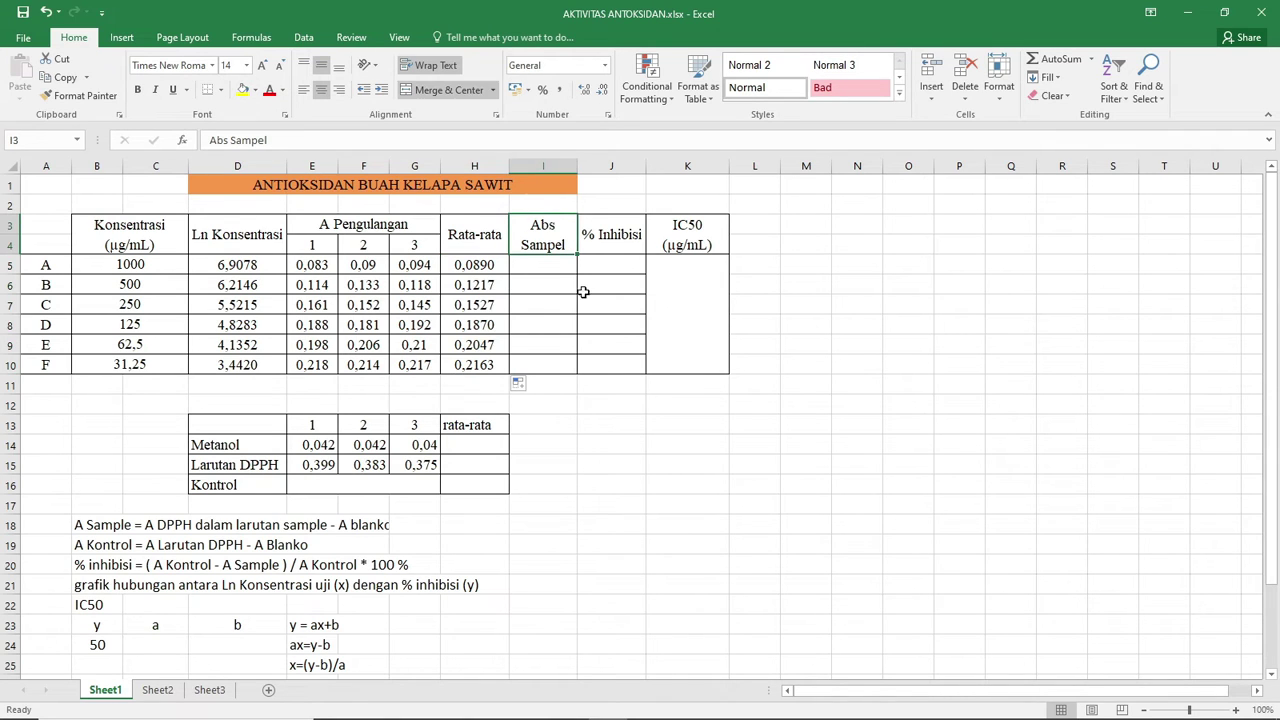
click(95, 532)
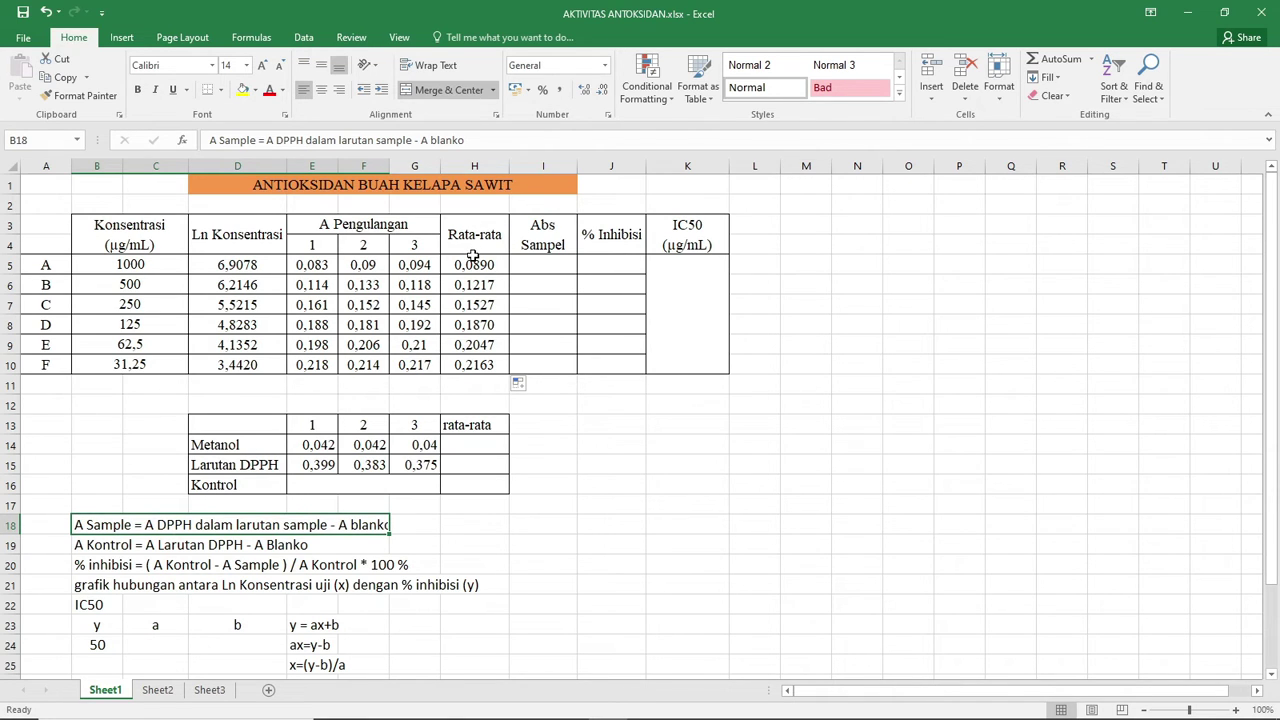
drag(473, 255, 475, 363)
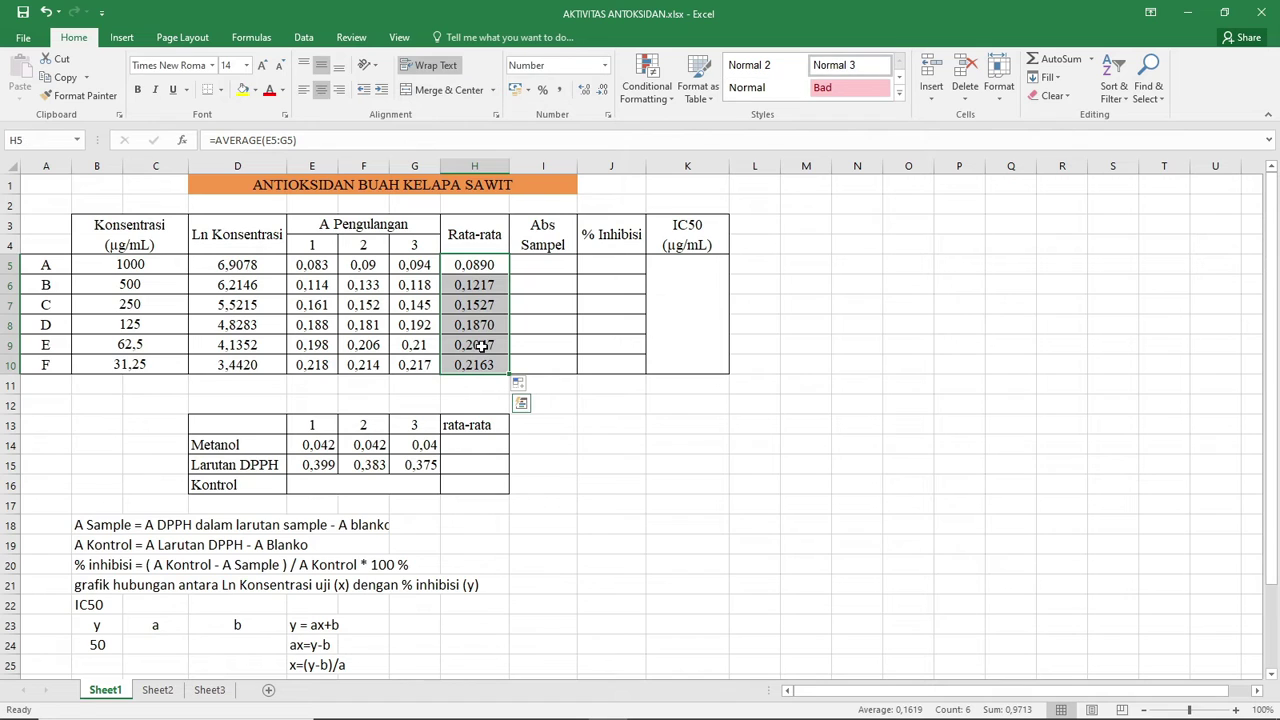
click(469, 446)
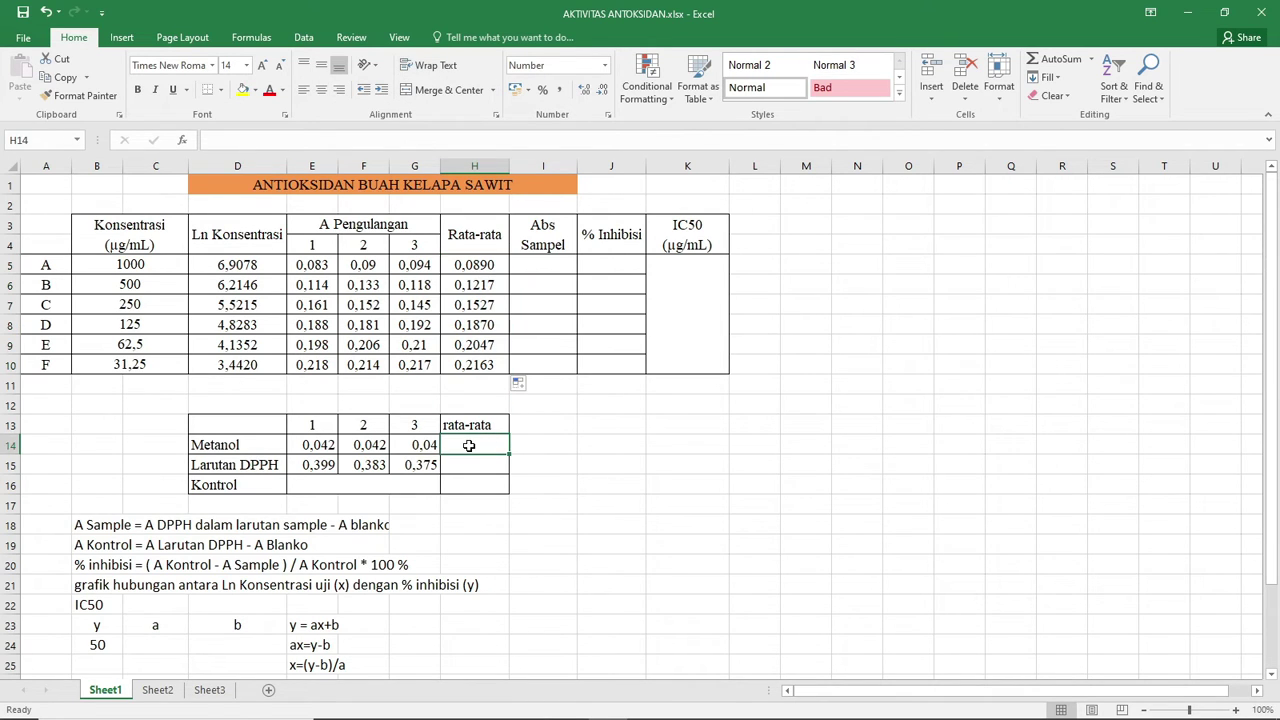
click(250, 446)
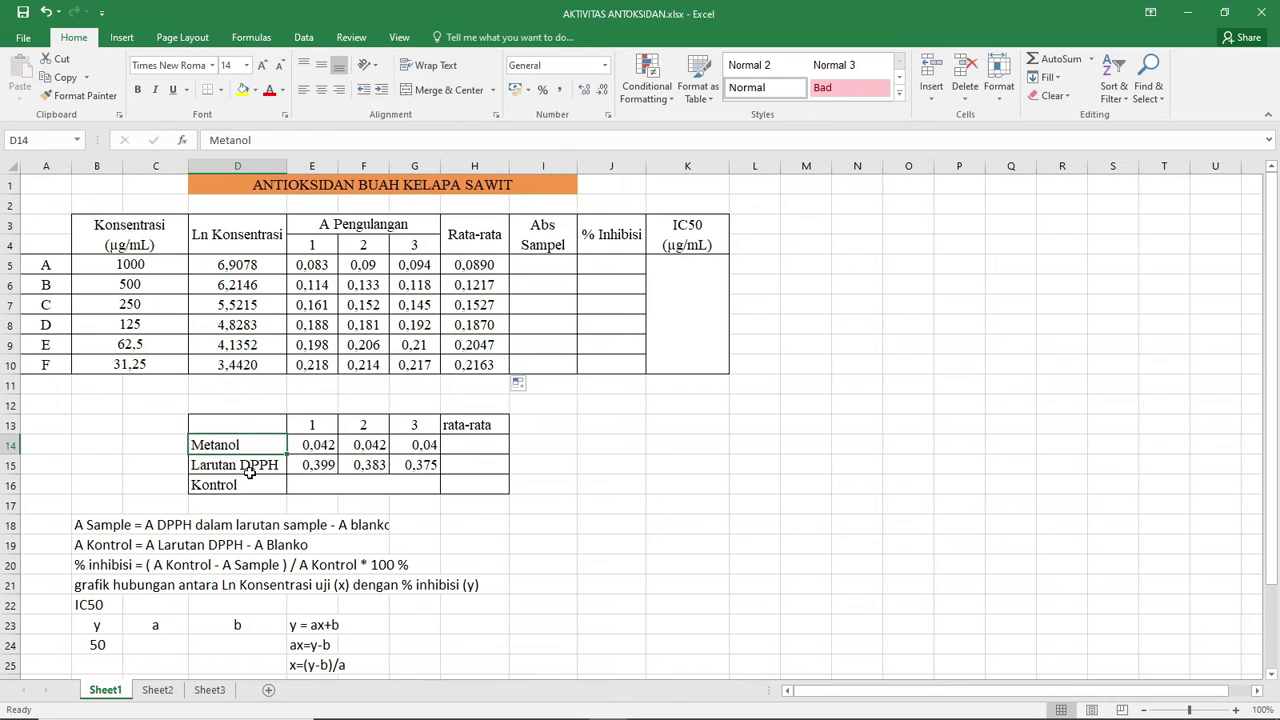
click(474, 444)
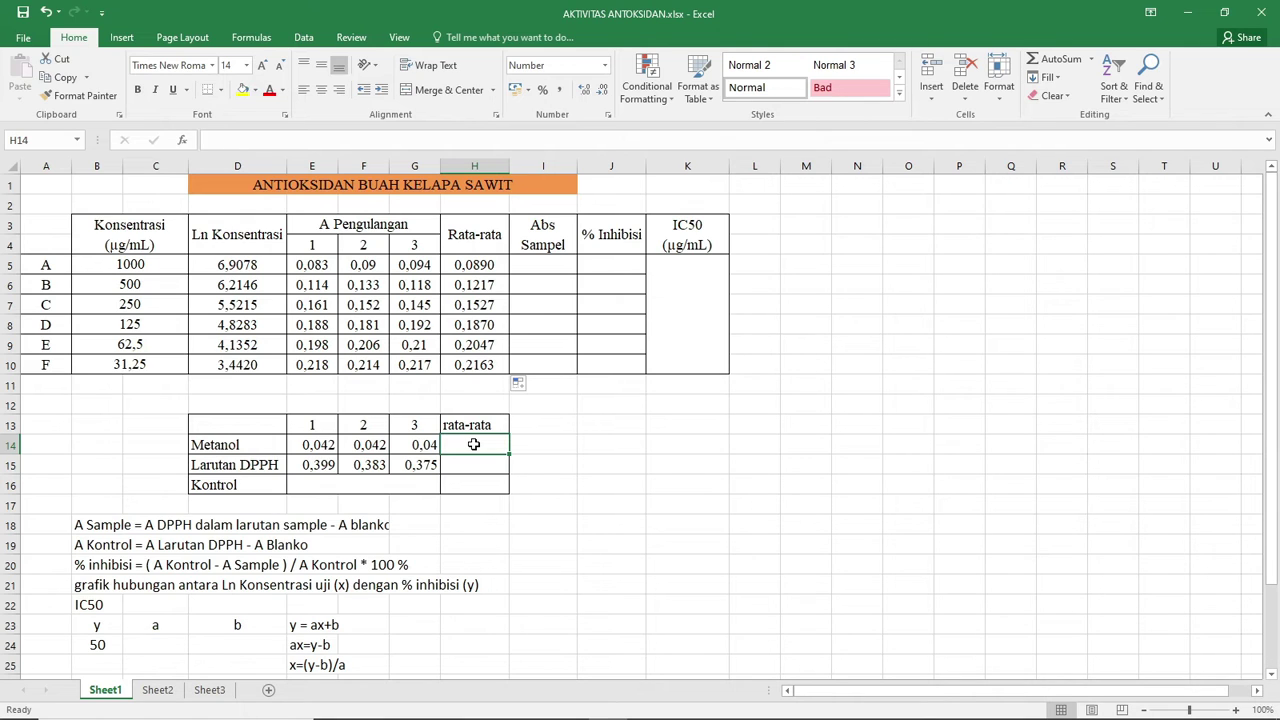
text(=AV)
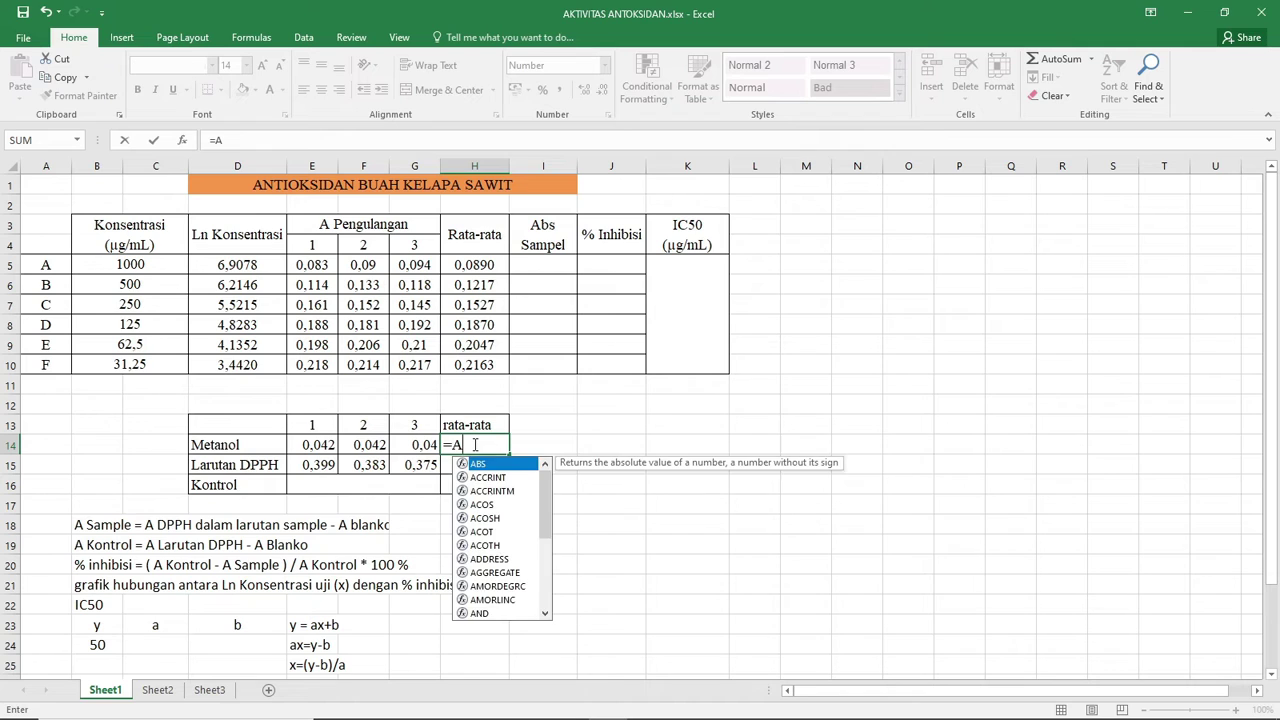
double_click(490, 478)
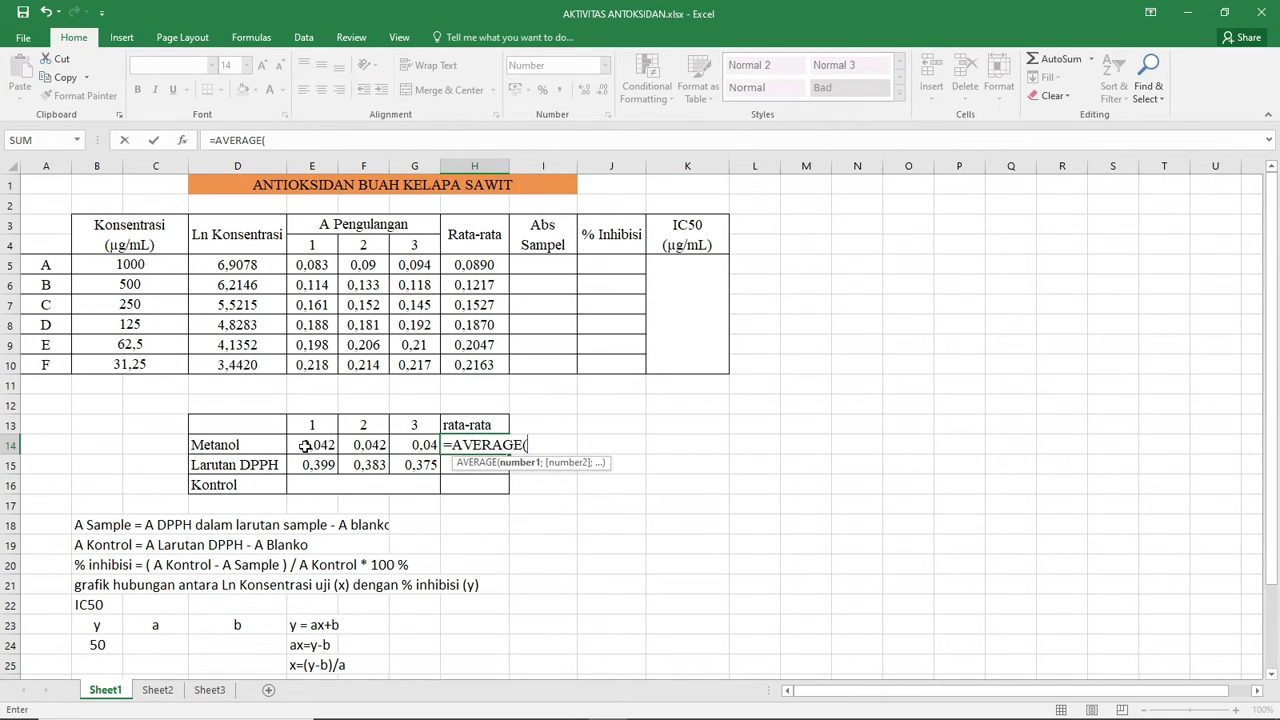
drag(308, 446, 418, 446)
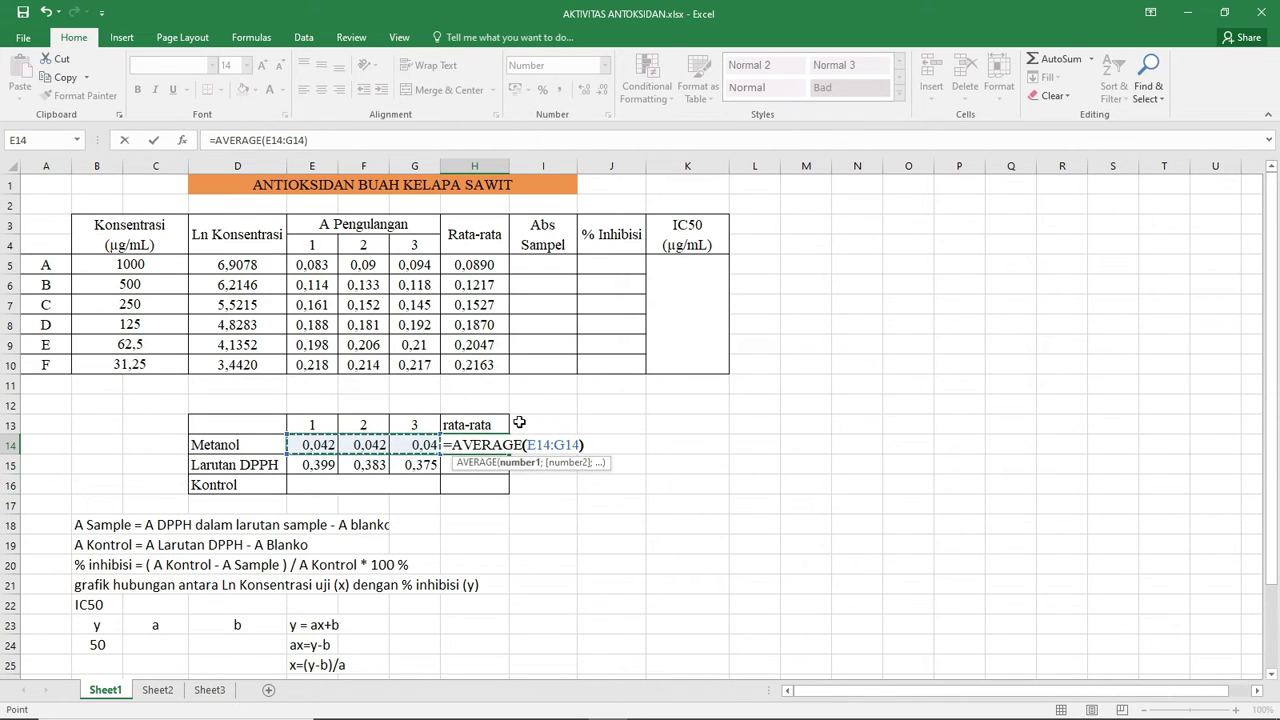
key(Return)
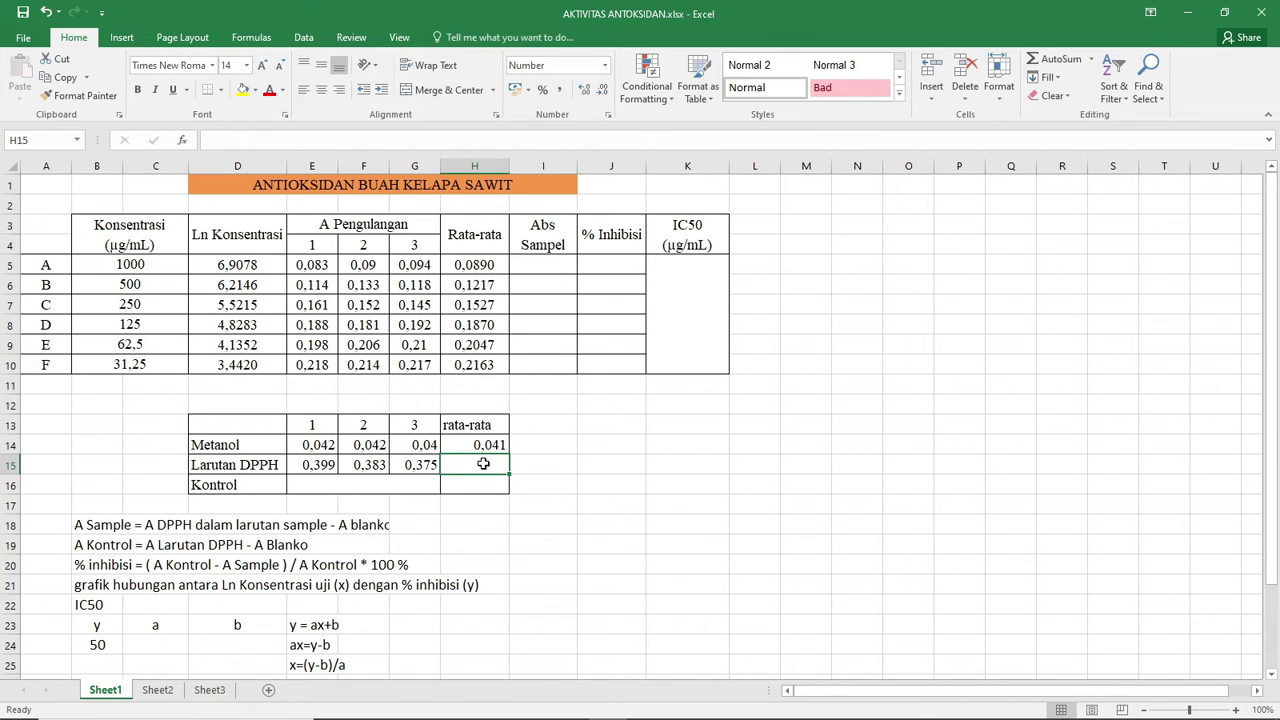
click(468, 445)
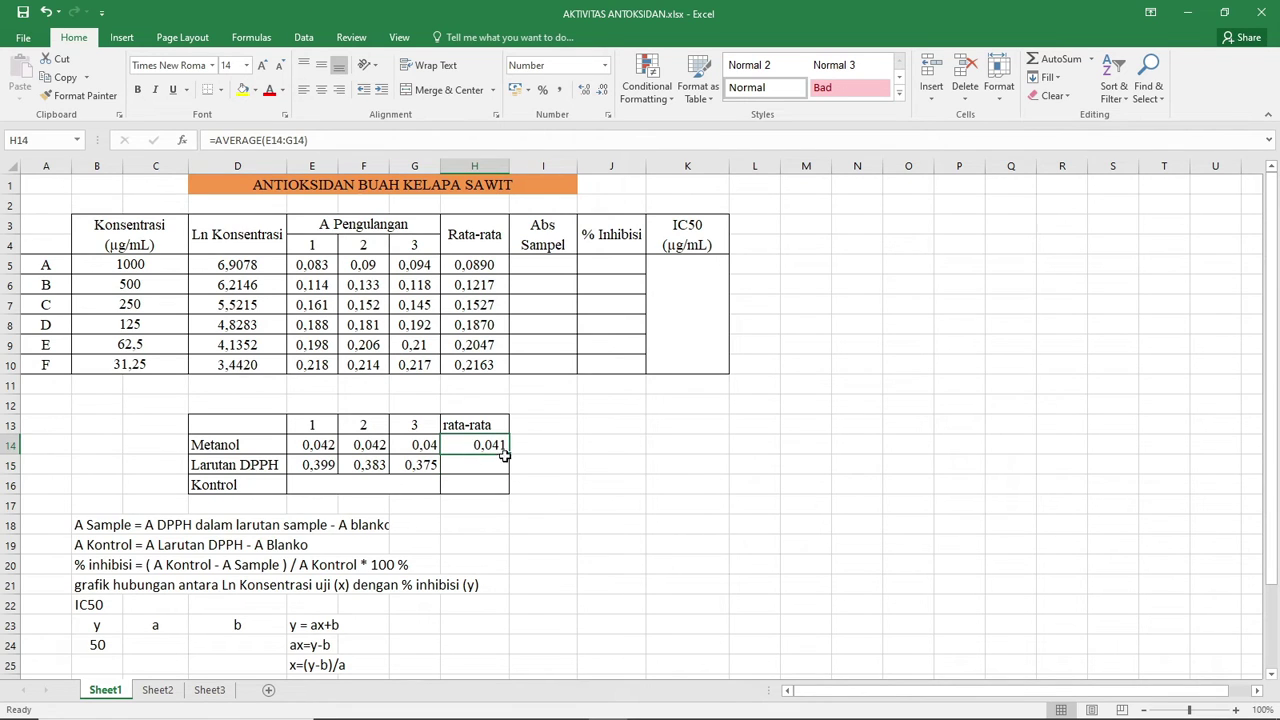
drag(509, 453, 508, 477)
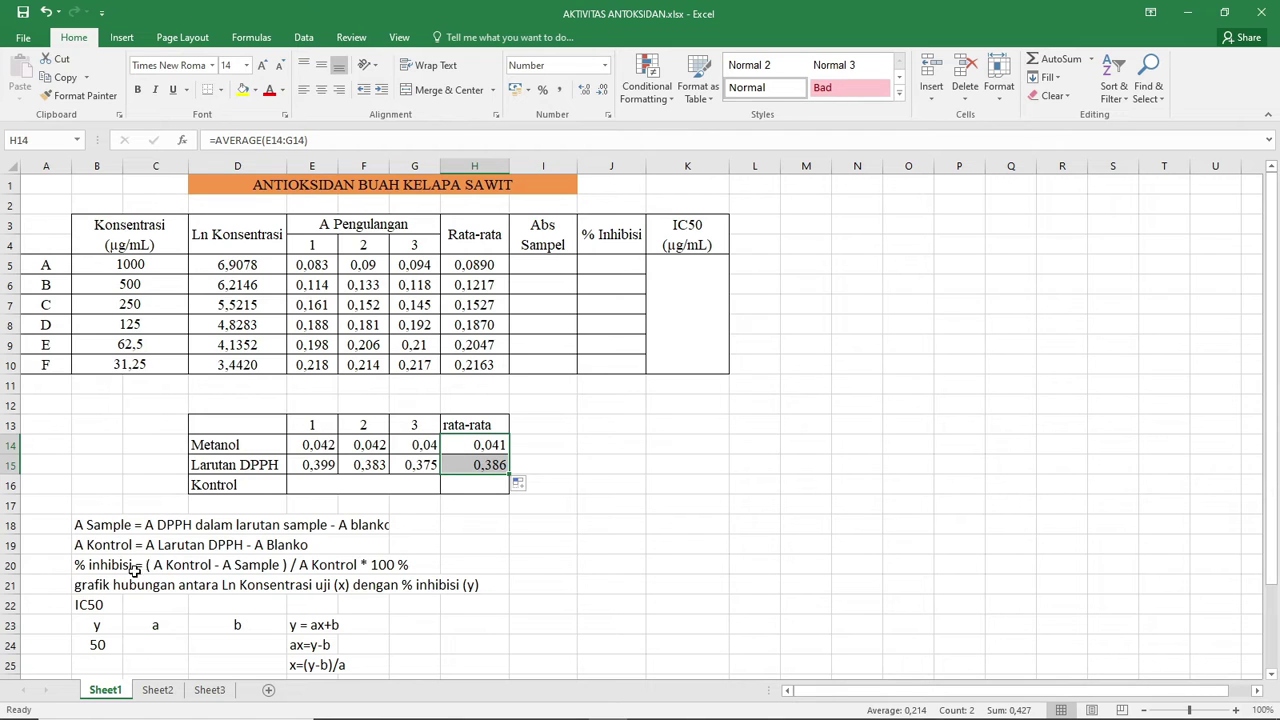
- Calculate the Kontrol absorbance in H16 by subtracting the Metanol average from the Larutan DPPH average with =H15-H14
click(493, 487)
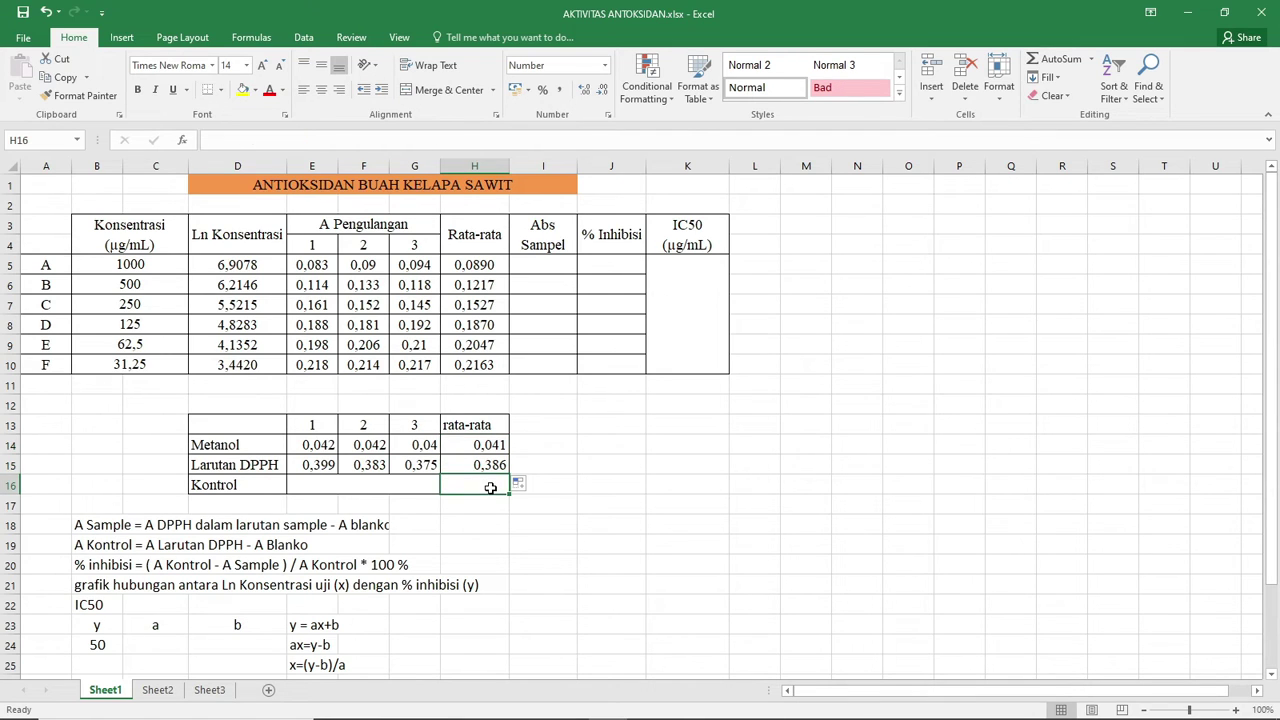
text(=)
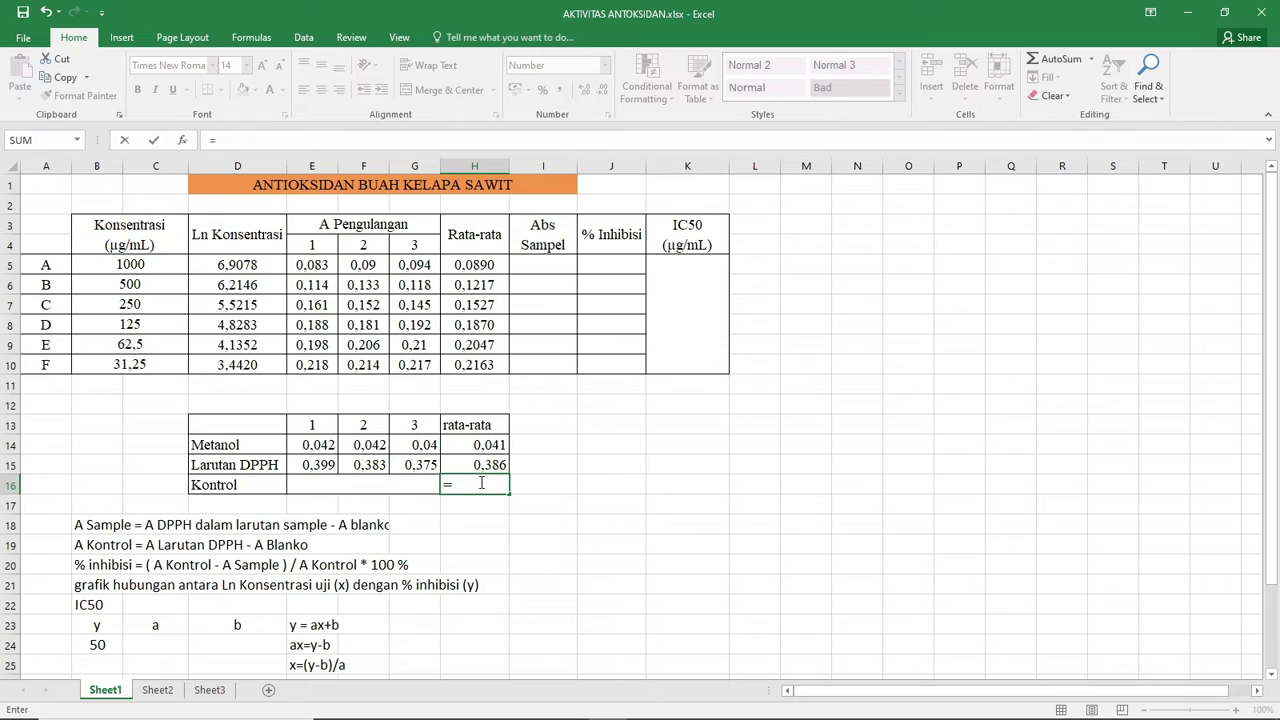
click(470, 467)
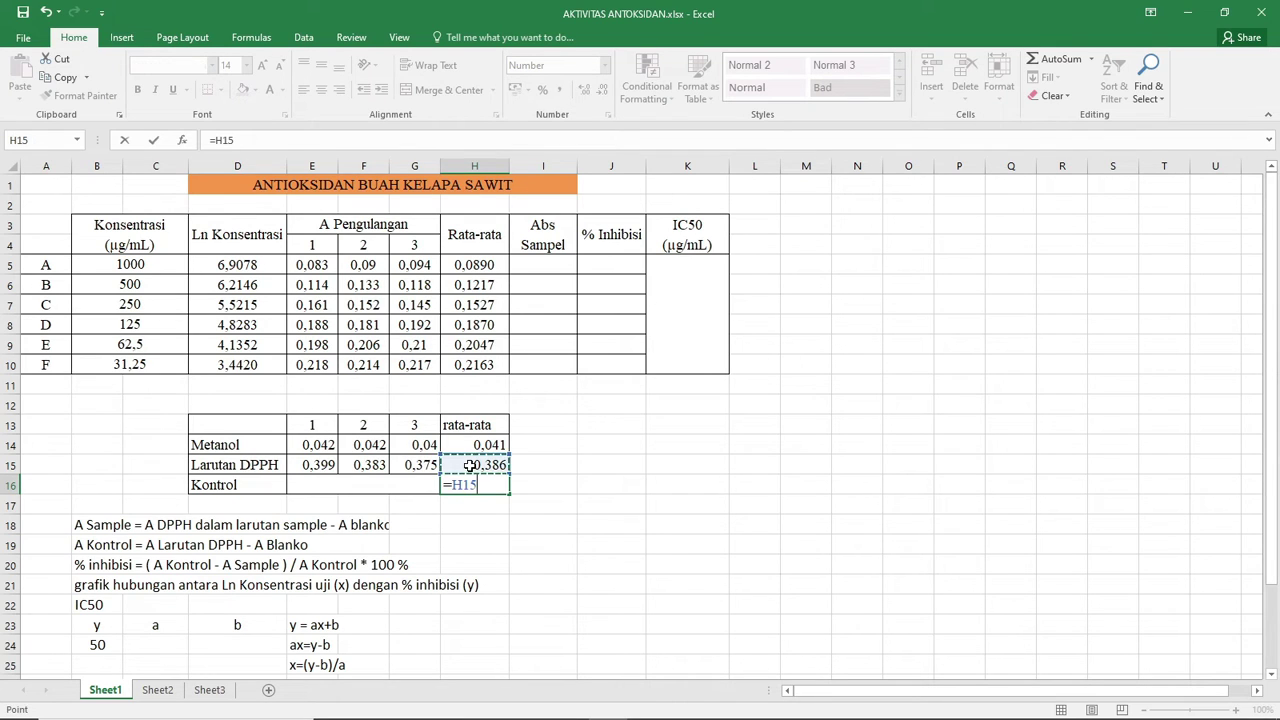
text(-)
click(487, 445)
key(Return)
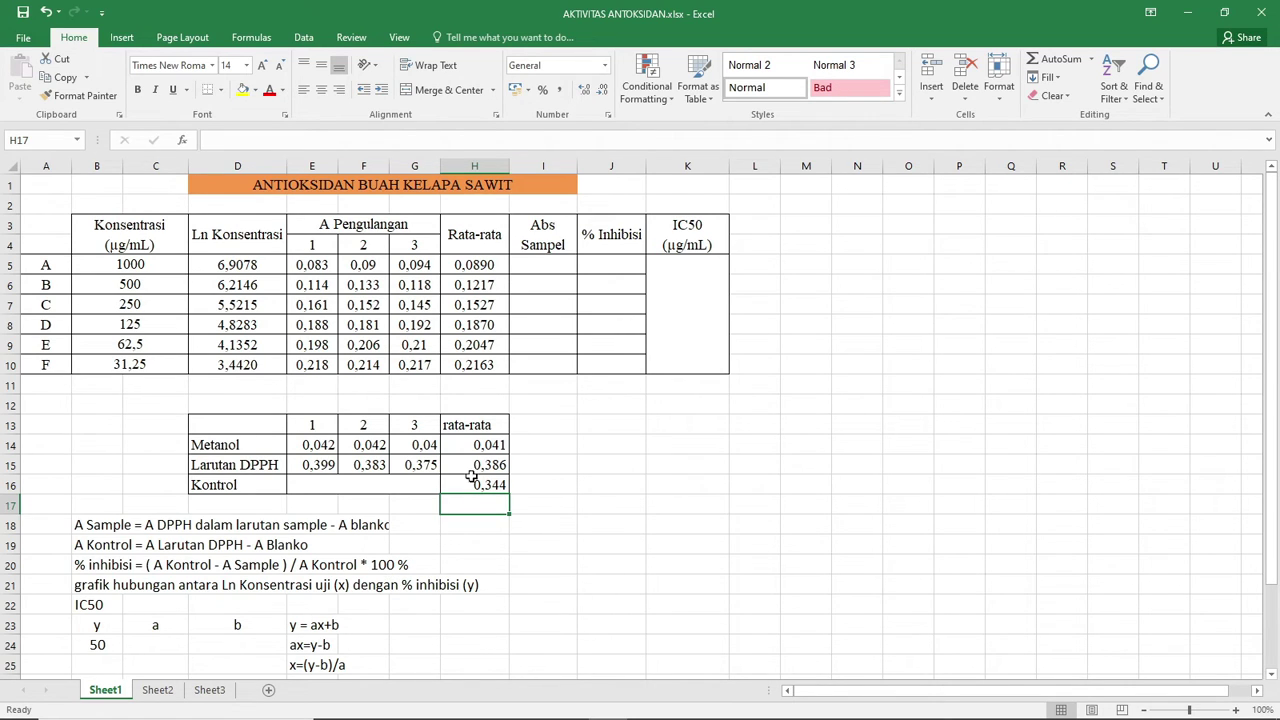
- Calculate sample A's Abs Sampel in I5 with =H5-H$14, locking the row of the Metanol average
click(540, 260)
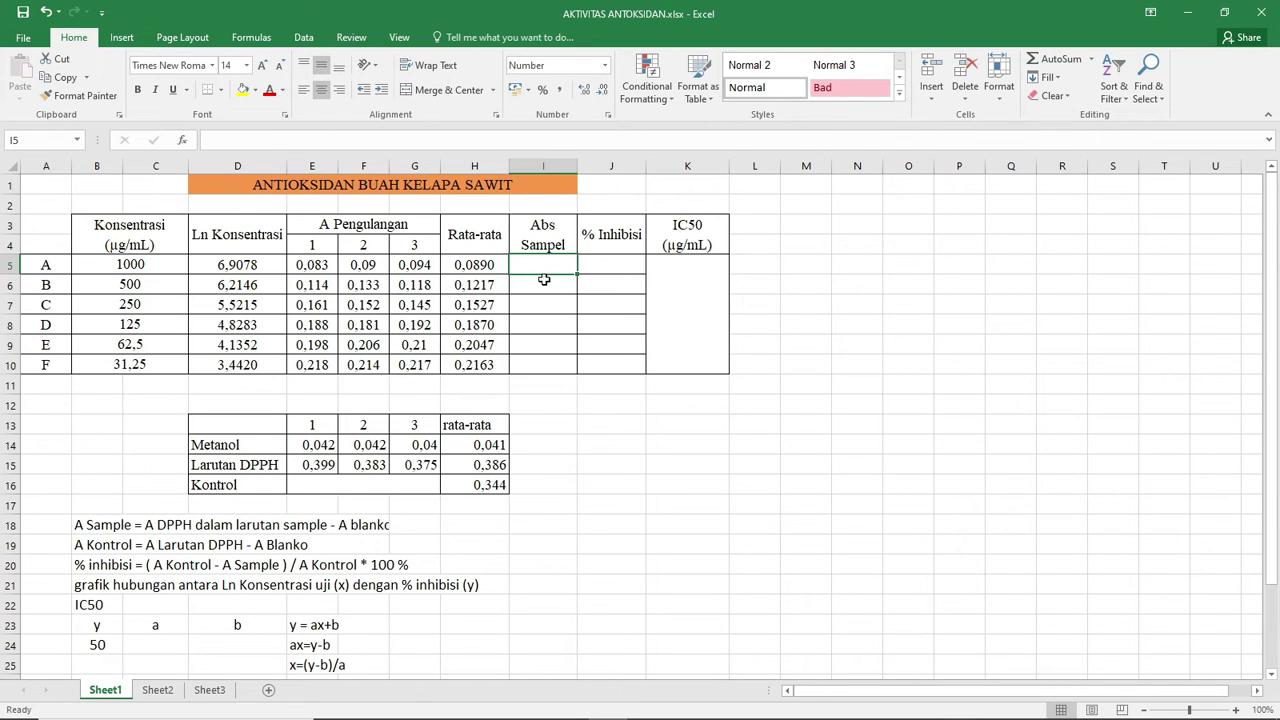
text(=)
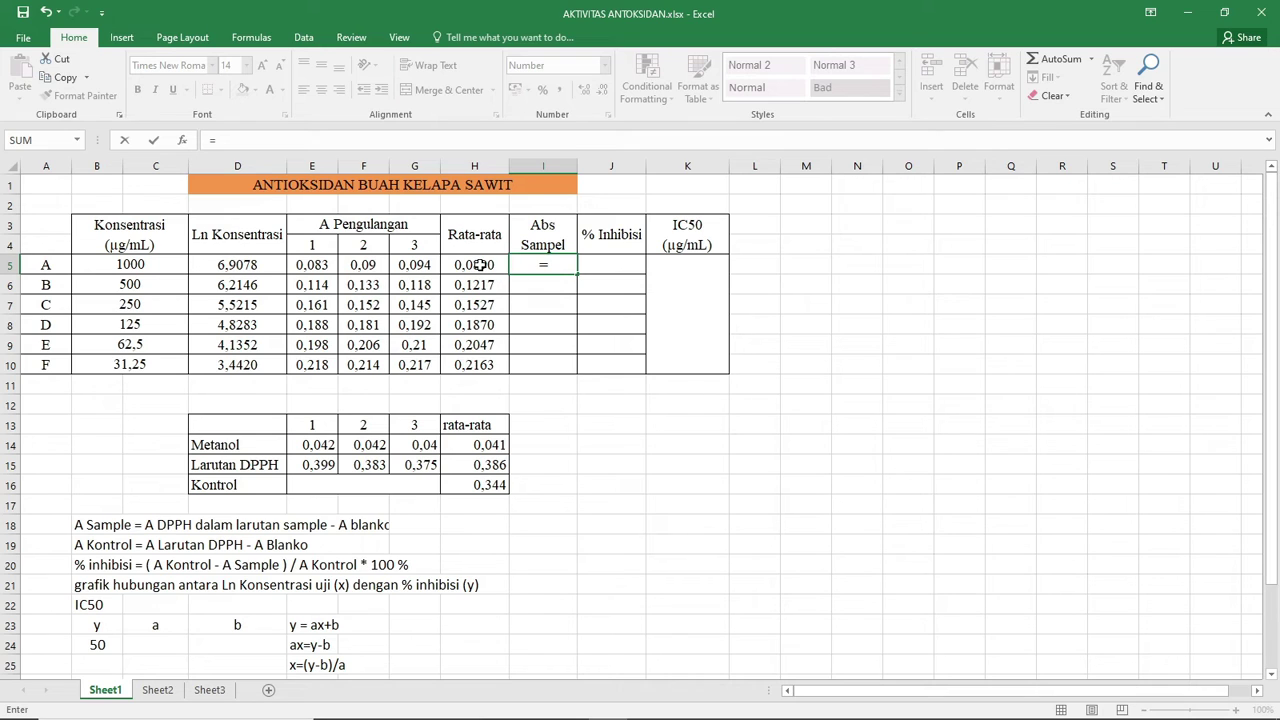
click(479, 264)
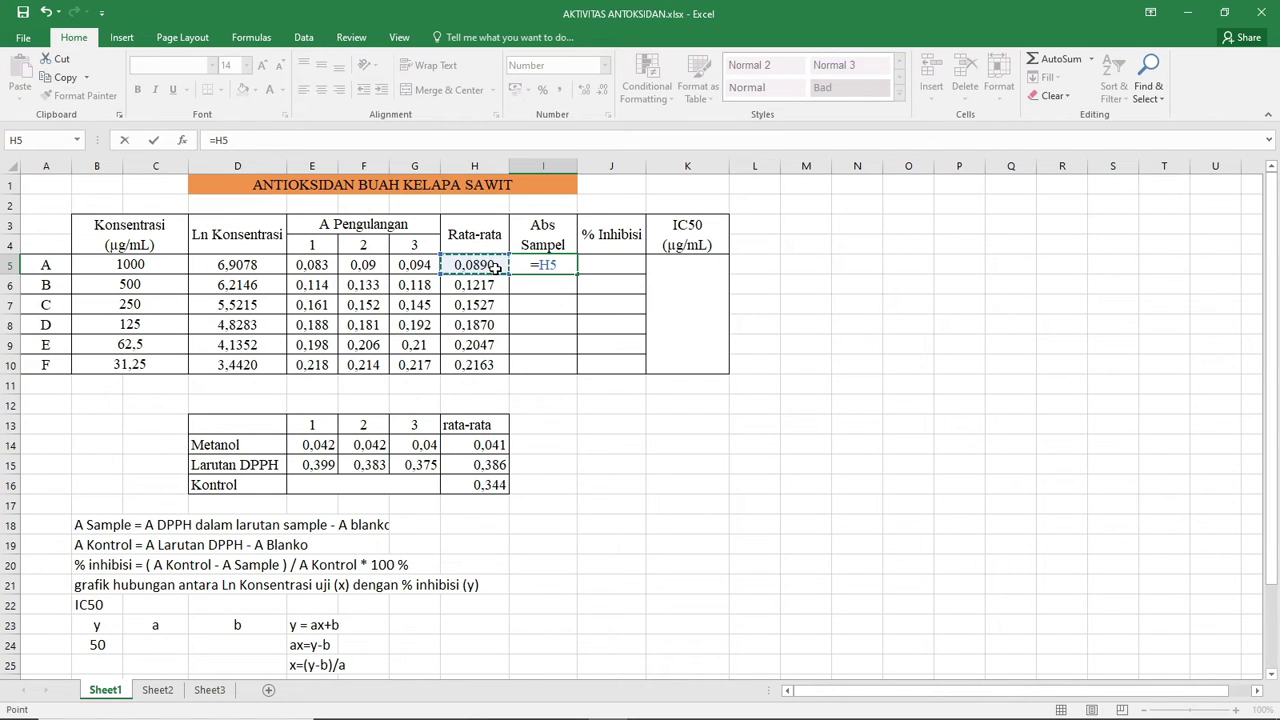
text(-)
click(478, 445)
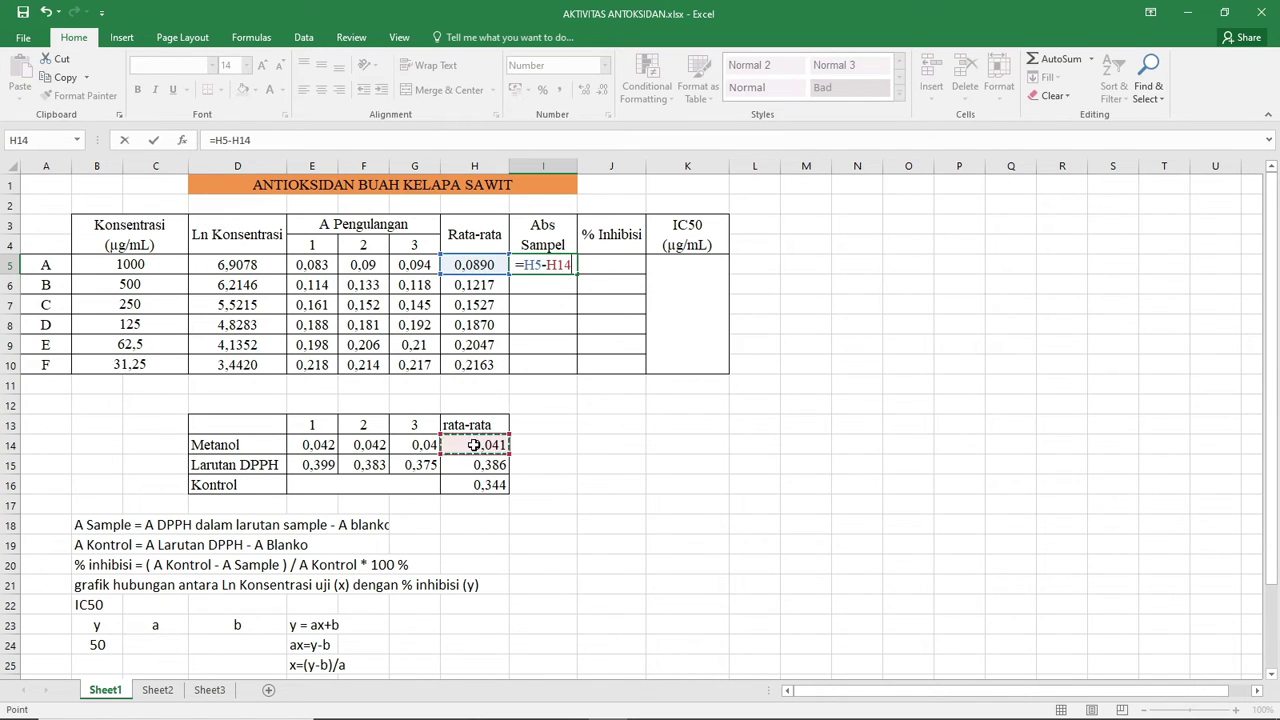
click(530, 265)
text($)
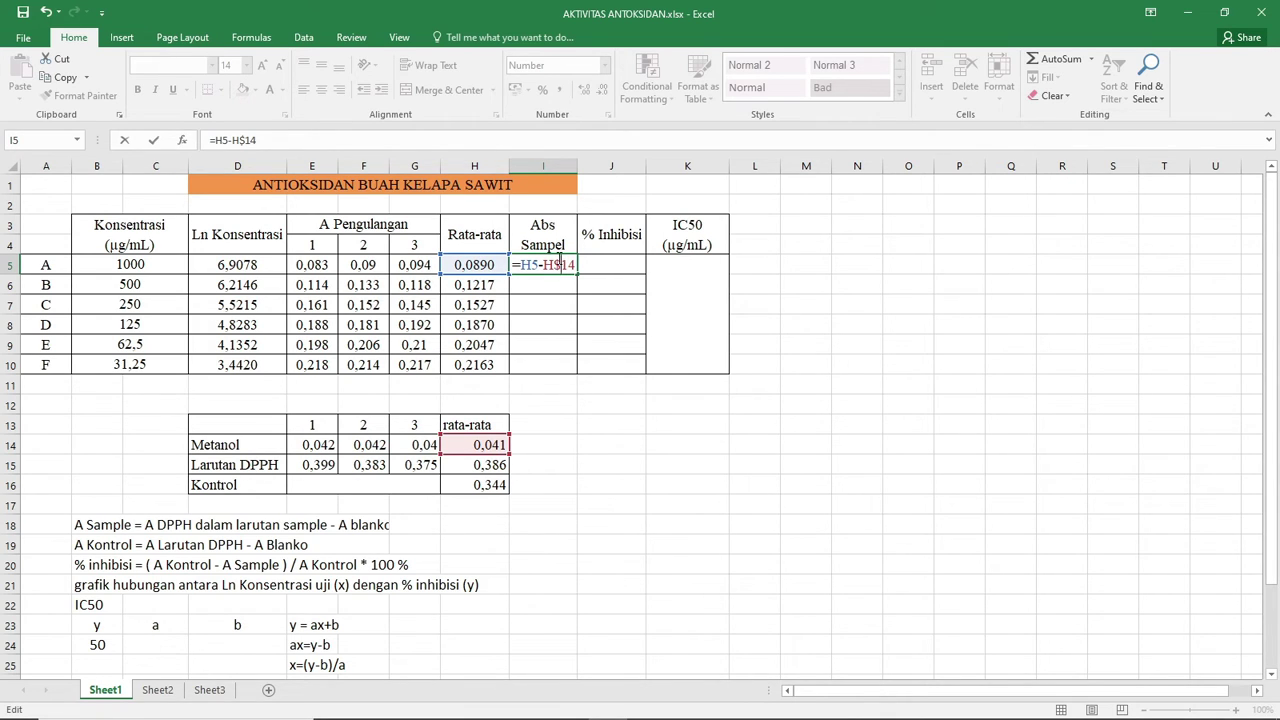
key(Return)
- Copy the Abs Sampel formula from I5 down through I10 and check the copied formula in I6
click(540, 266)
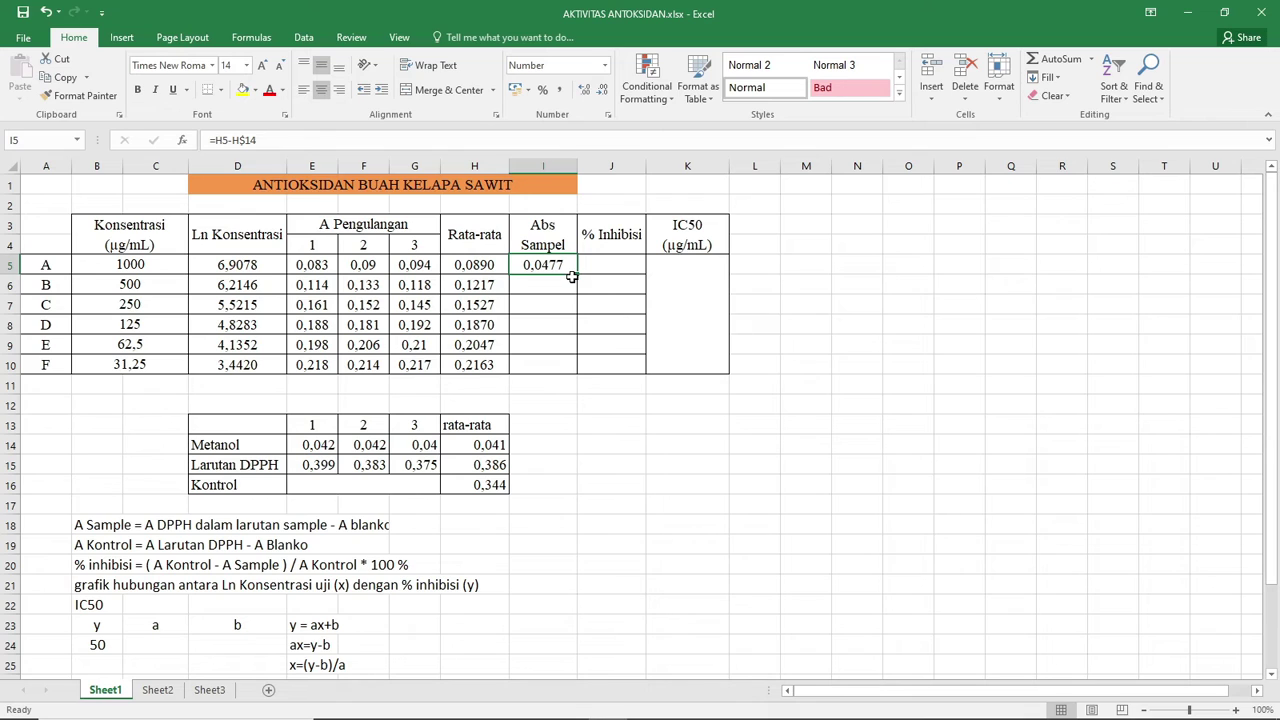
drag(577, 276, 577, 371)
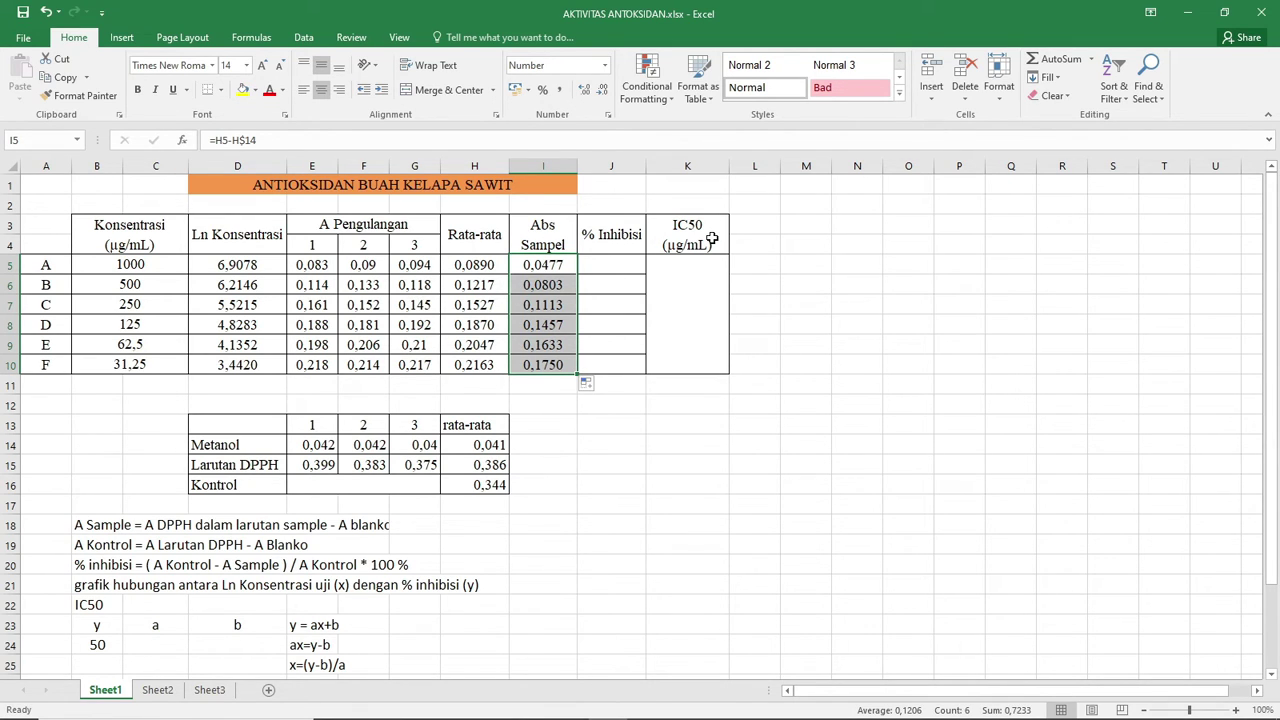
click(552, 285)
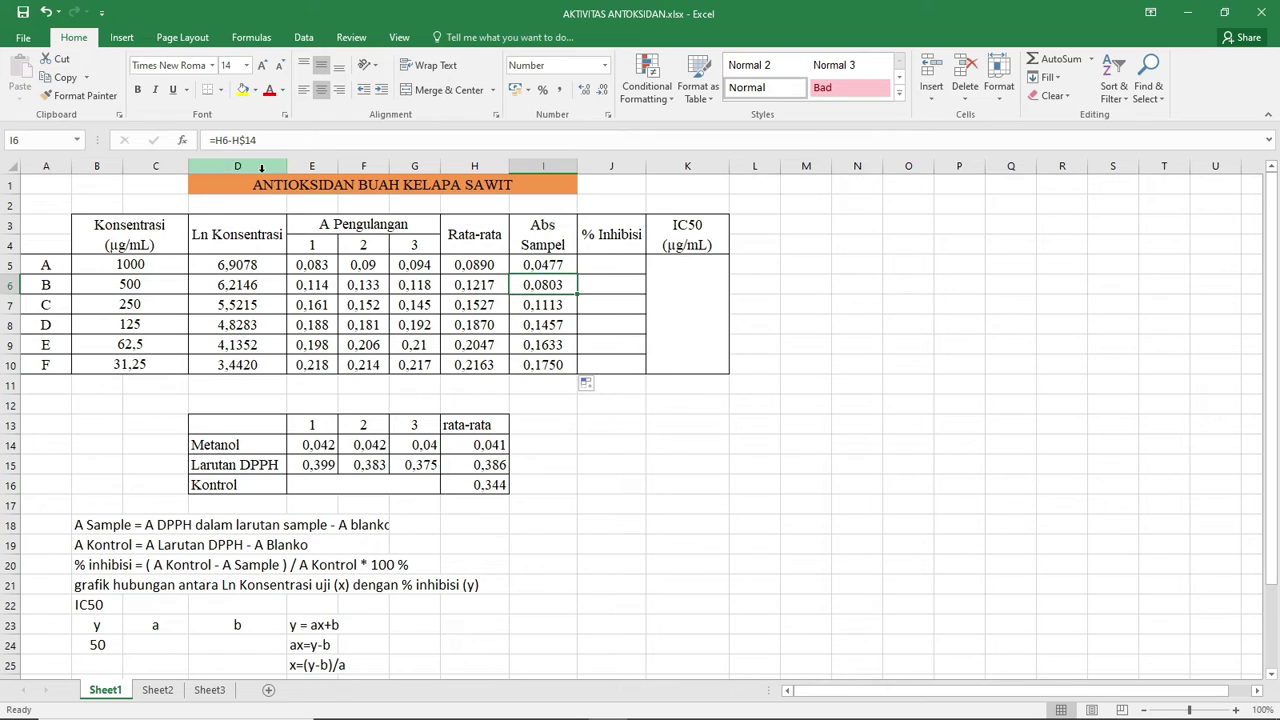
- Following the % inhibisi note in B20, calculate sample A's % Inhibisi in J5 with =(H$16-I5)/H$16*100
click(605, 265)
click(609, 239)
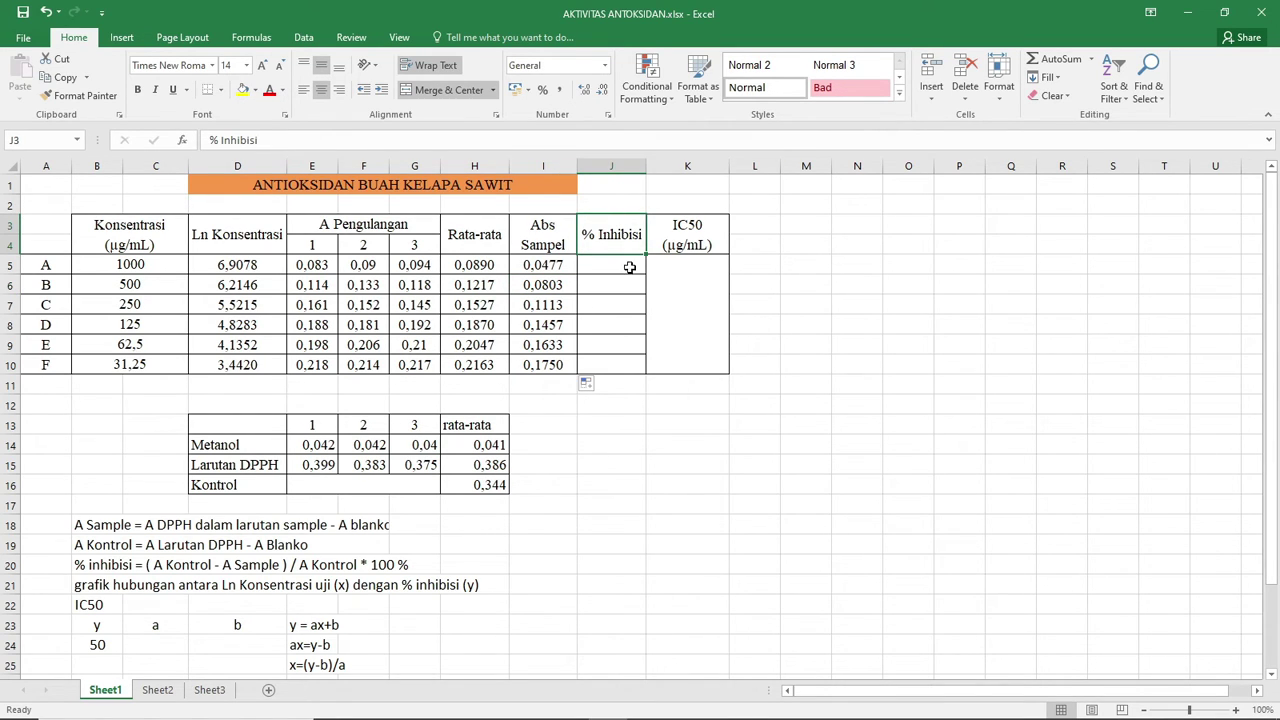
click(592, 267)
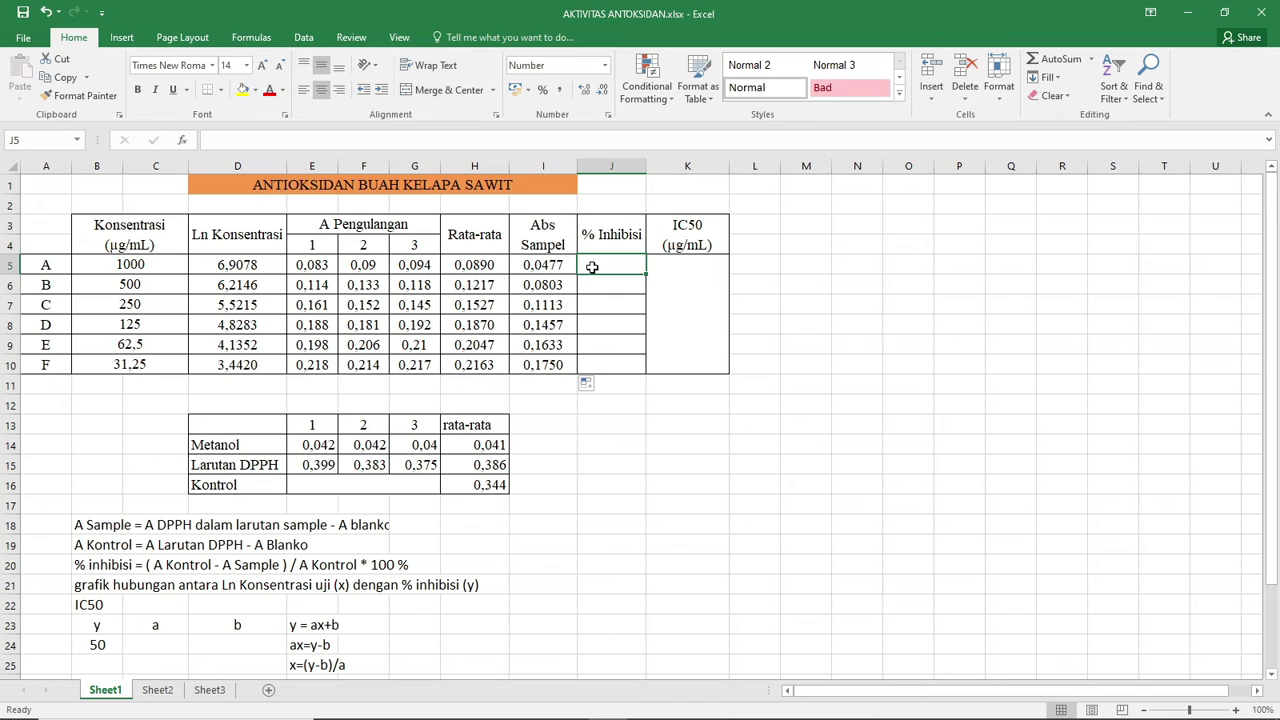
click(586, 240)
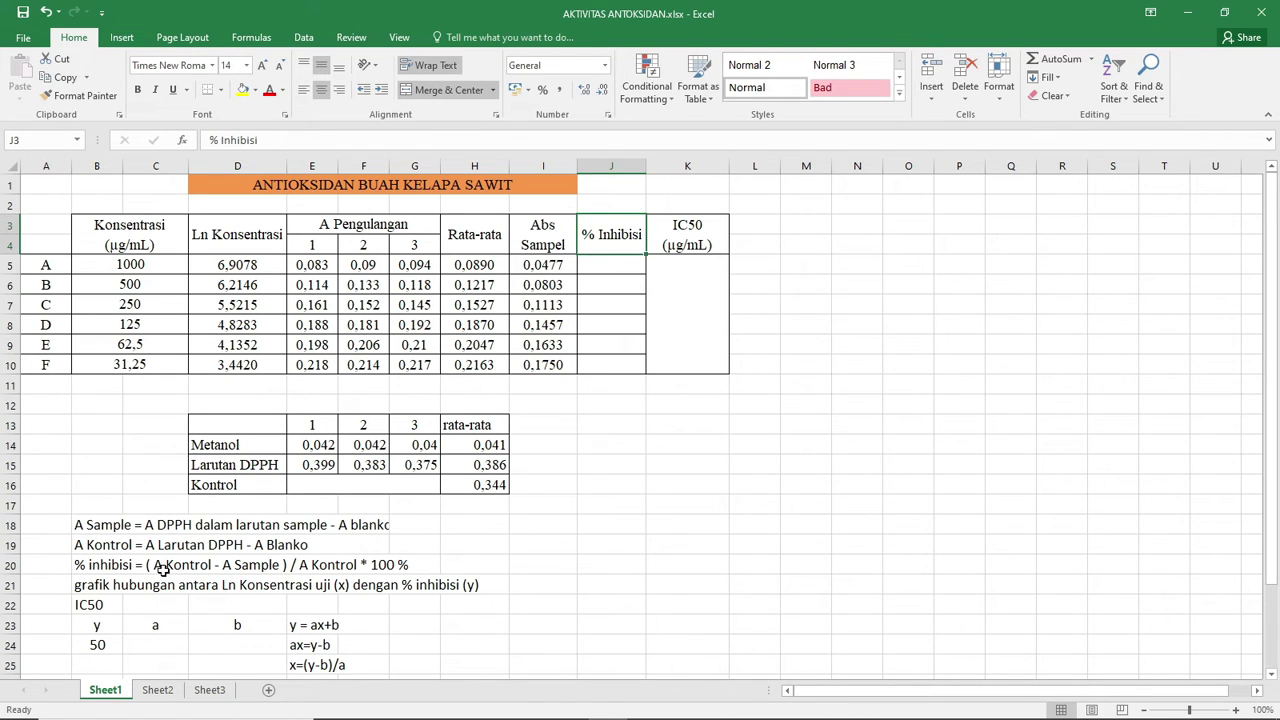
click(162, 567)
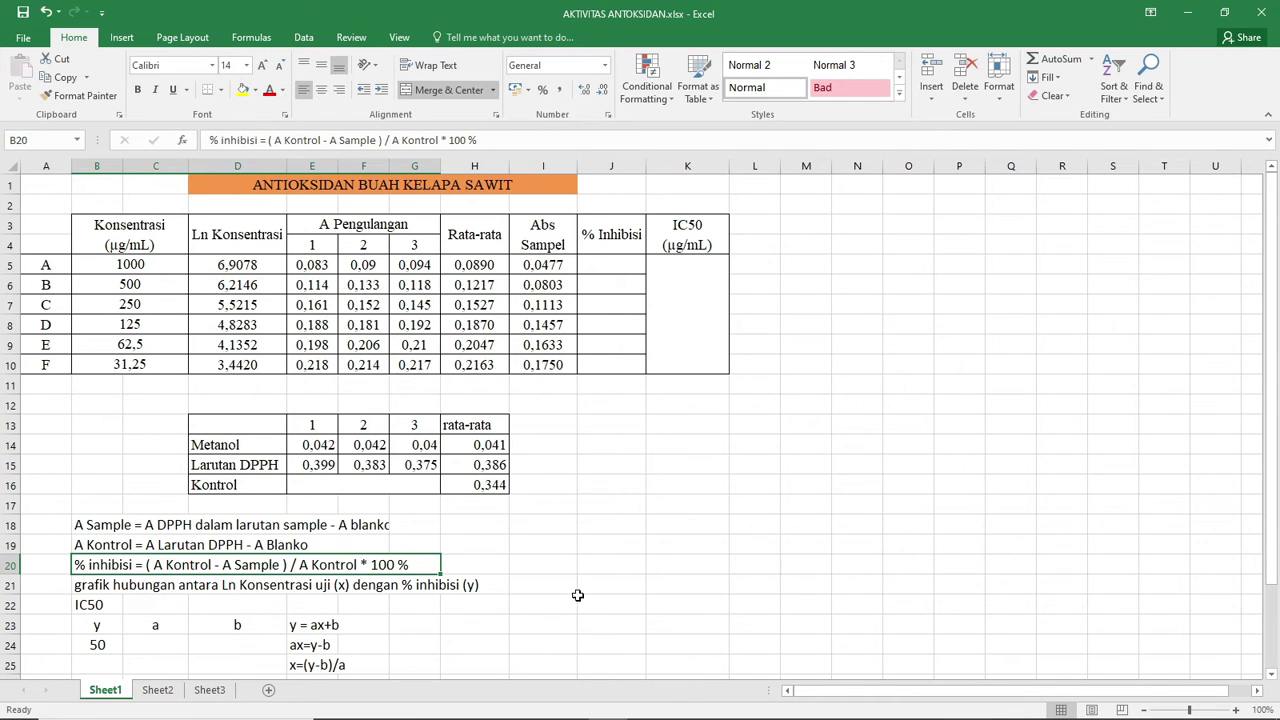
click(607, 262)
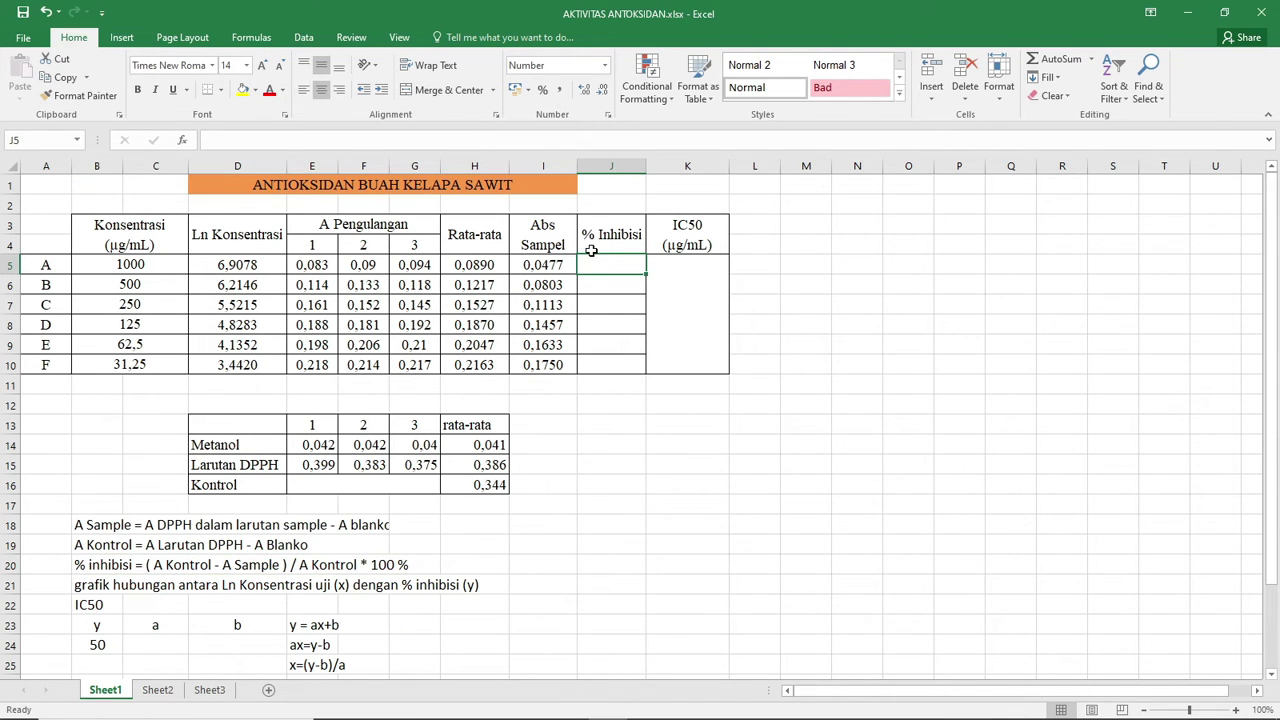
text(=)
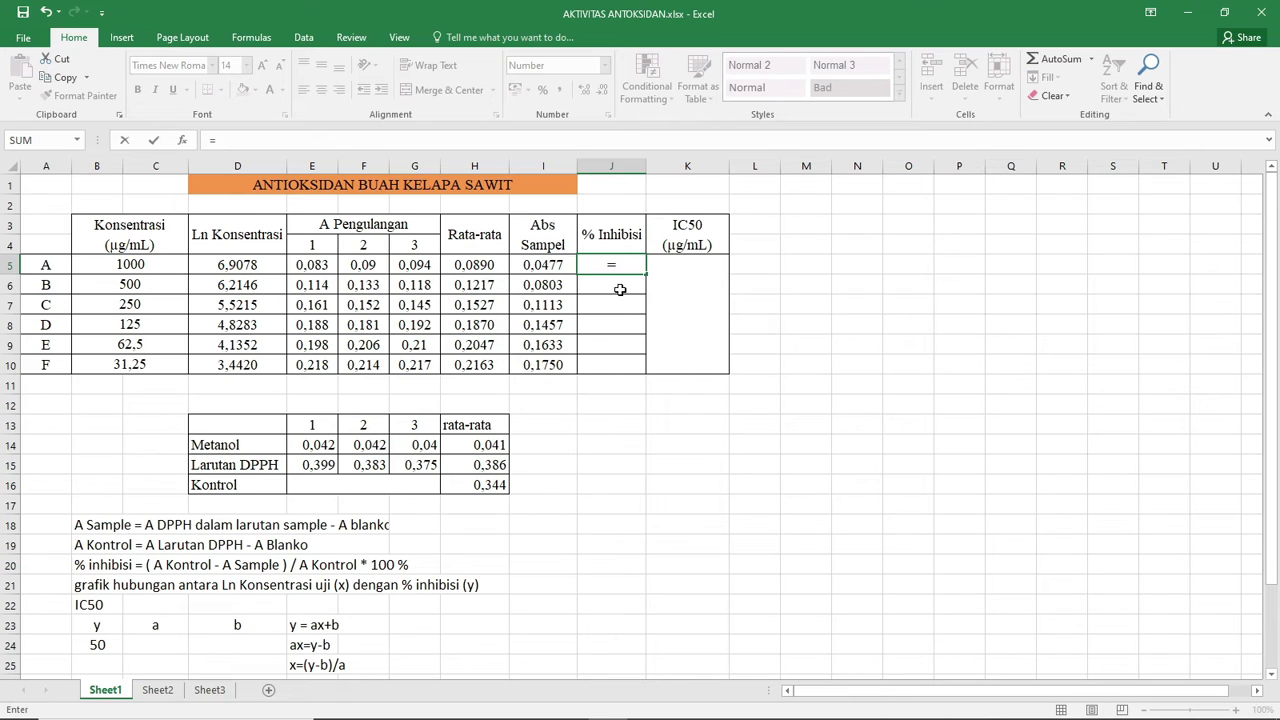
text(()
click(489, 485)
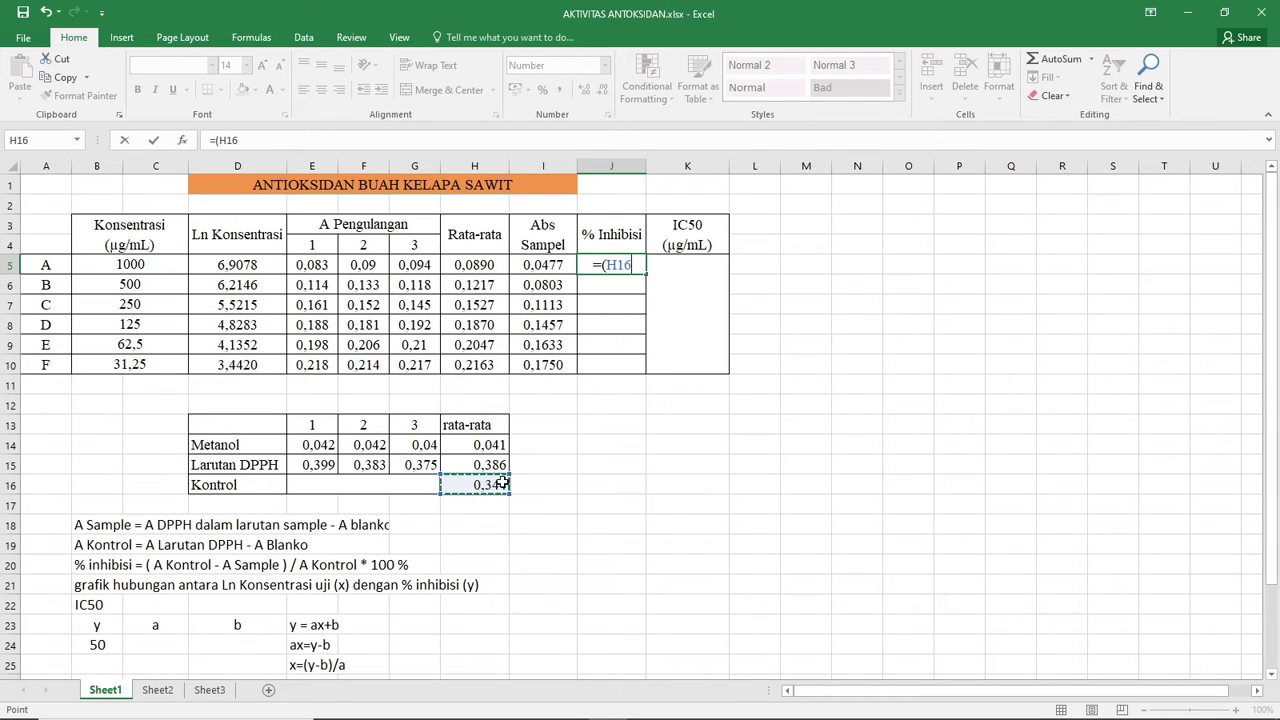
click(617, 264)
click(613, 265)
text($16-)
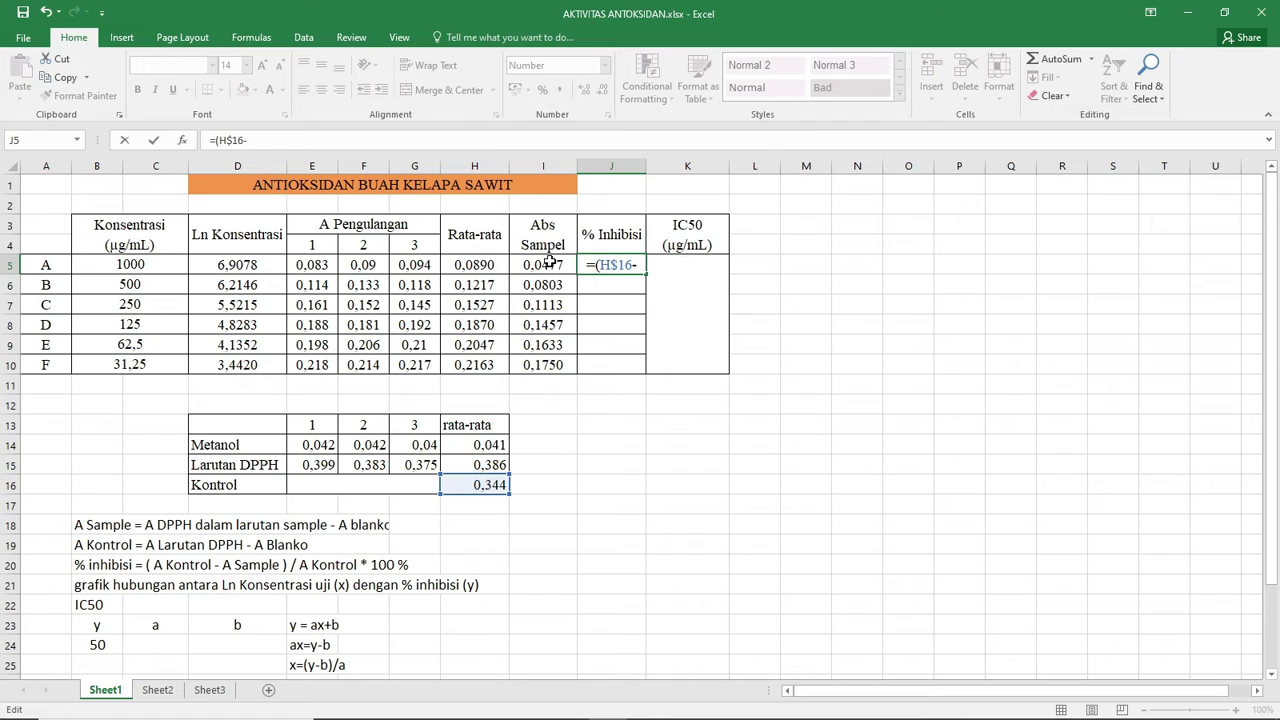
click(549, 262)
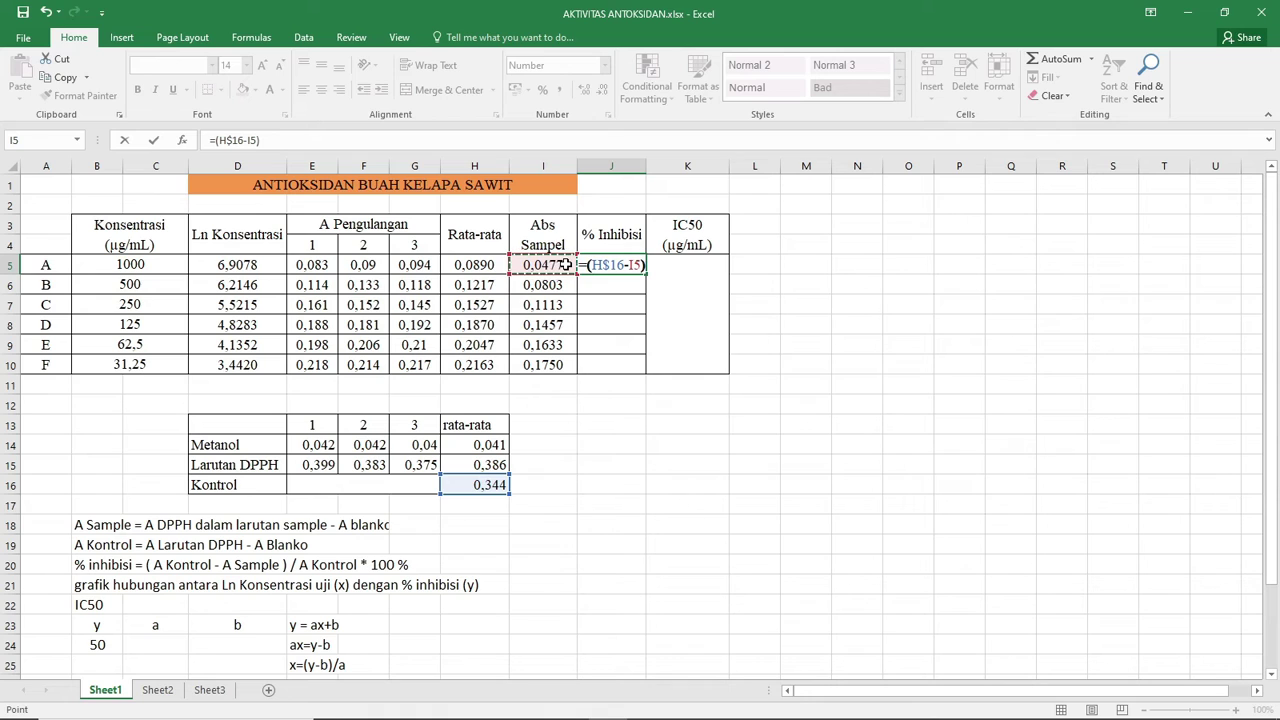
text()/)
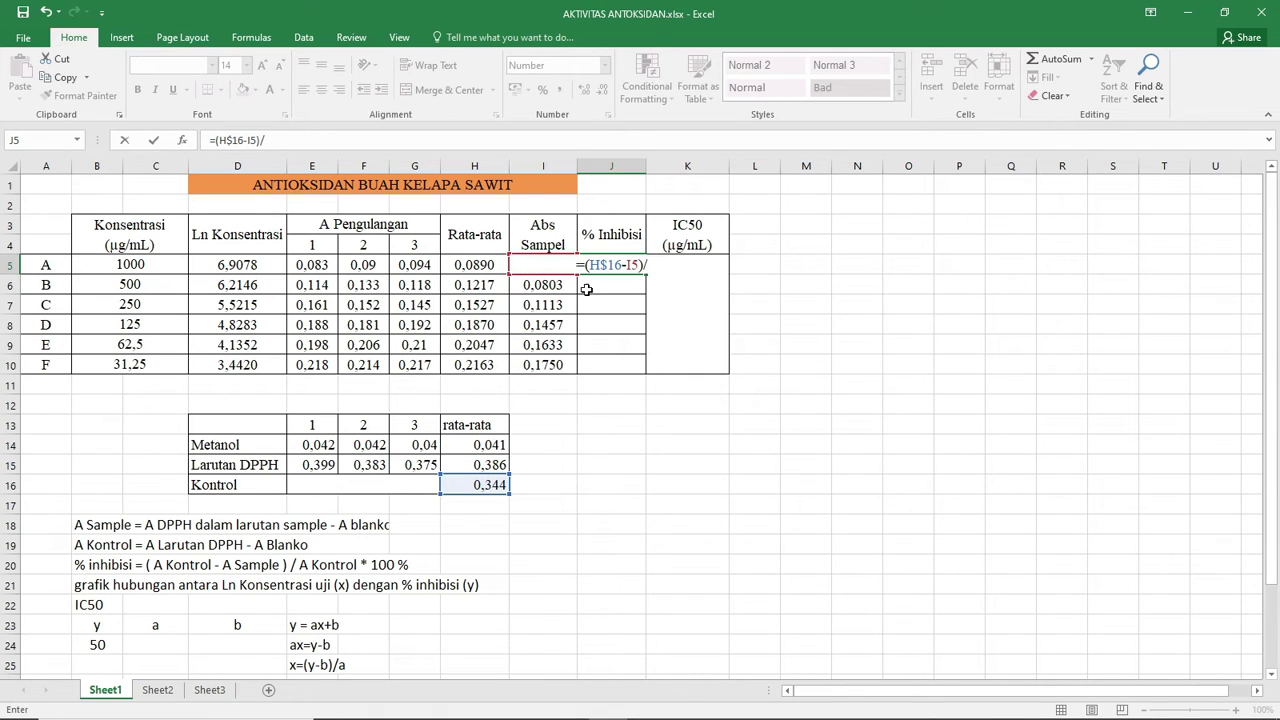
click(476, 488)
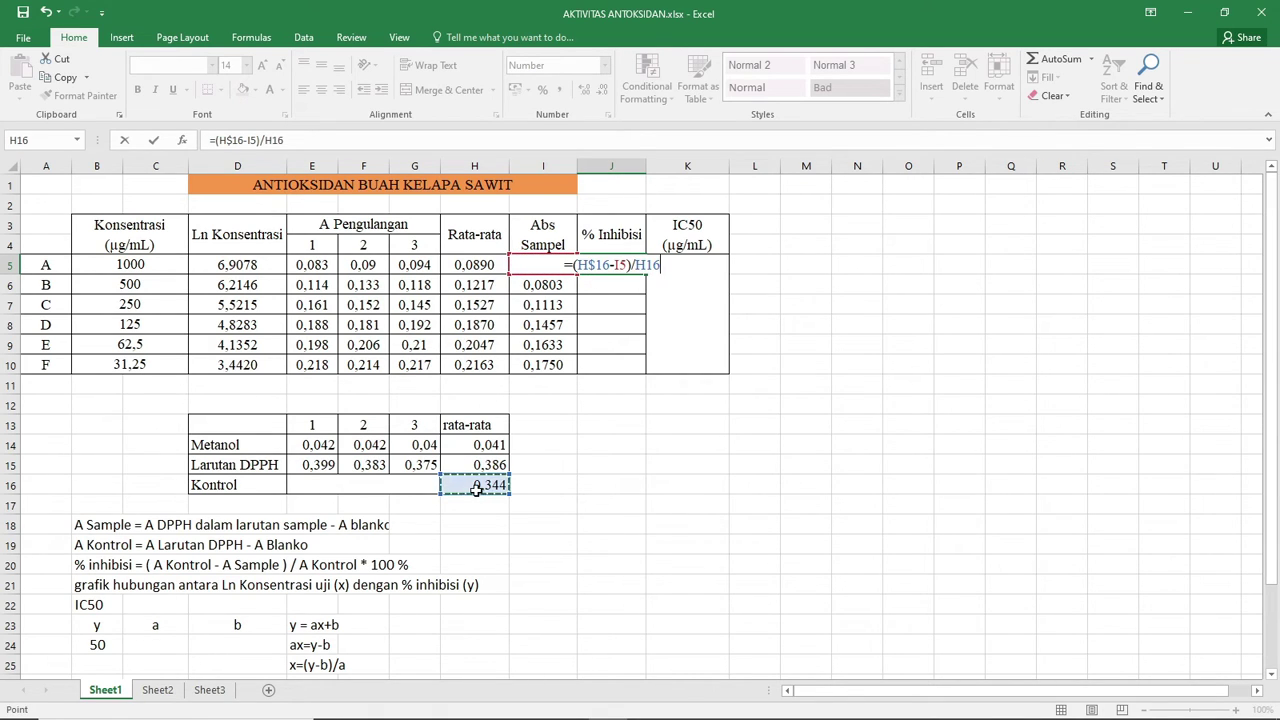
click(647, 265)
text($)
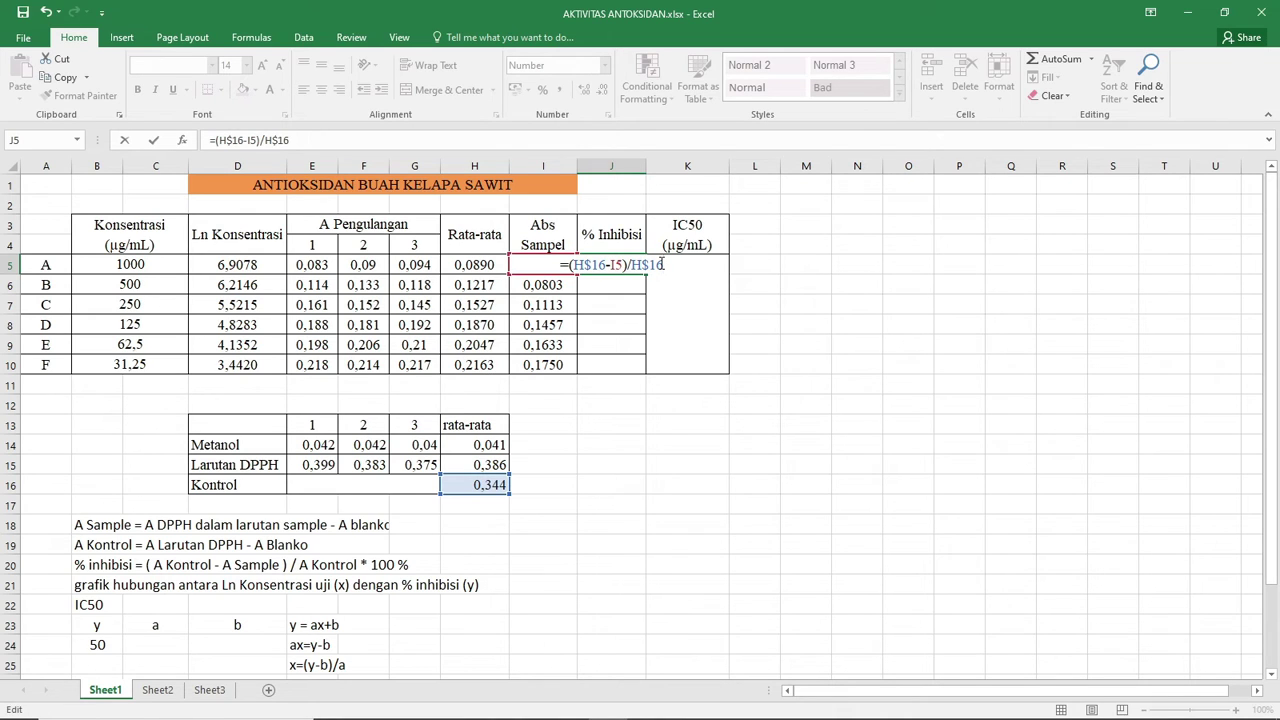
text(*100)
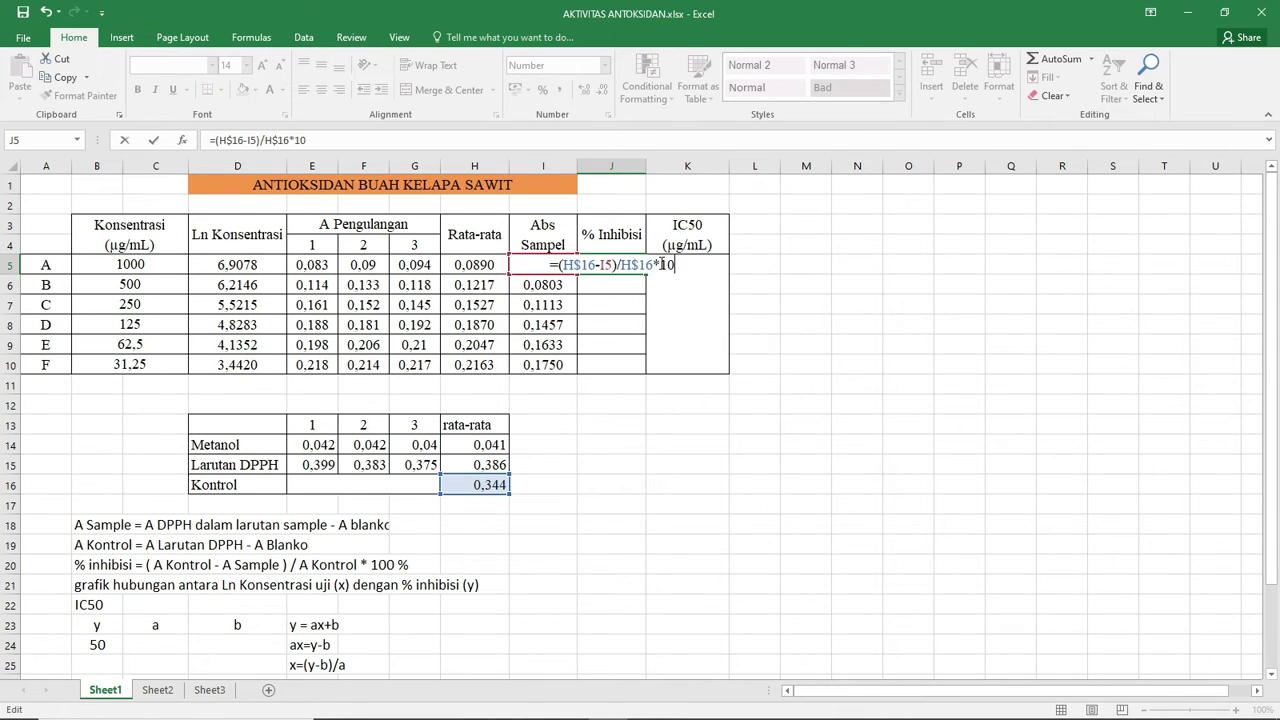
key(Return)
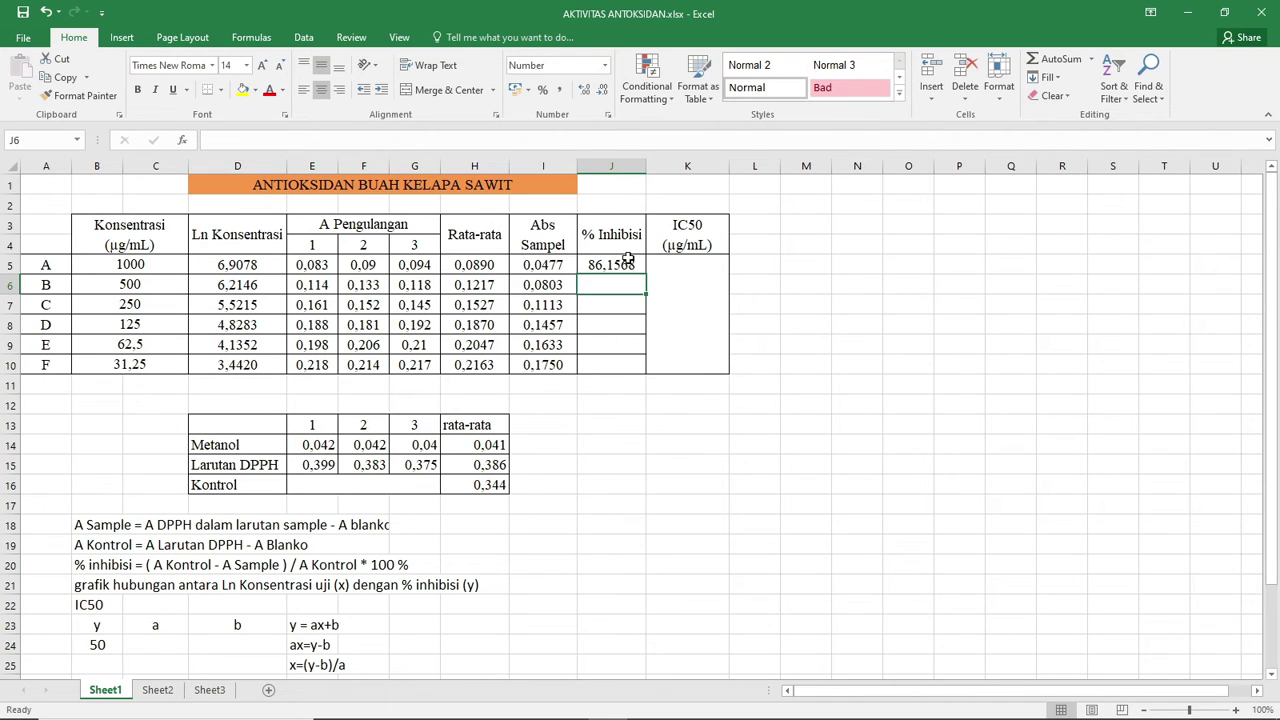
- Copy the % Inhibisi formula from J5 down through J10 for samples B to F
click(627, 263)
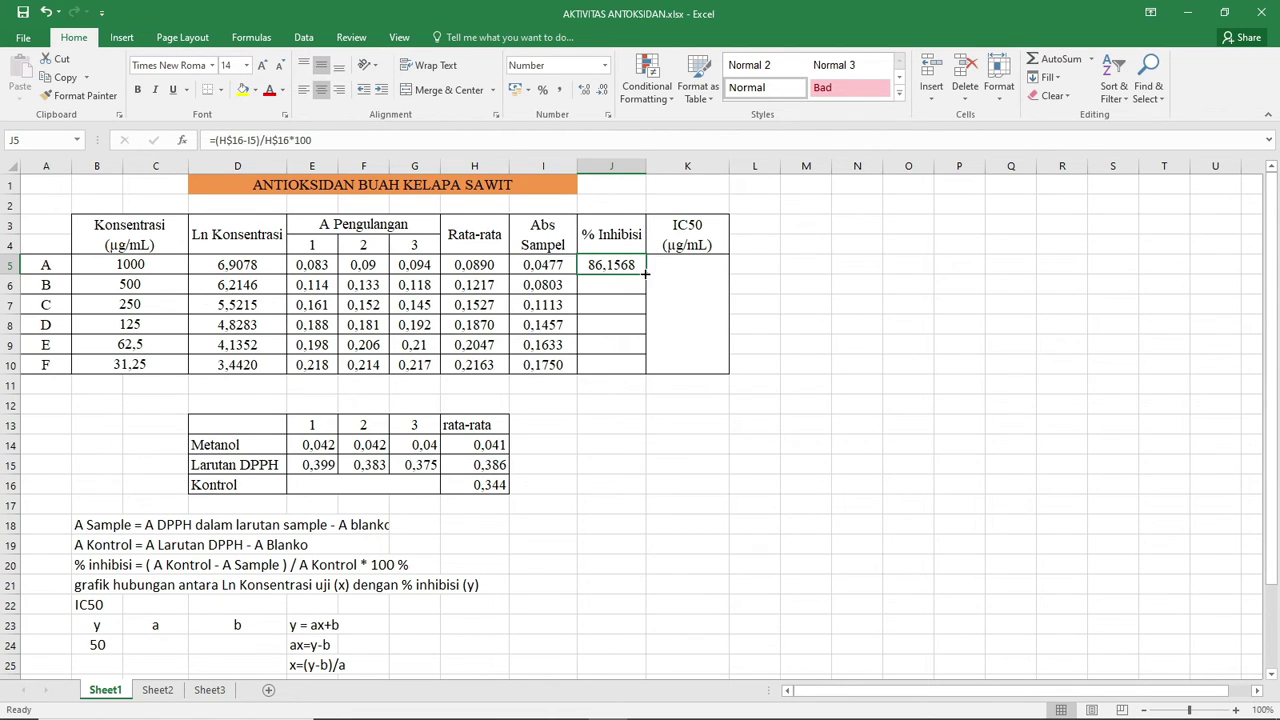
drag(645, 274, 640, 367)
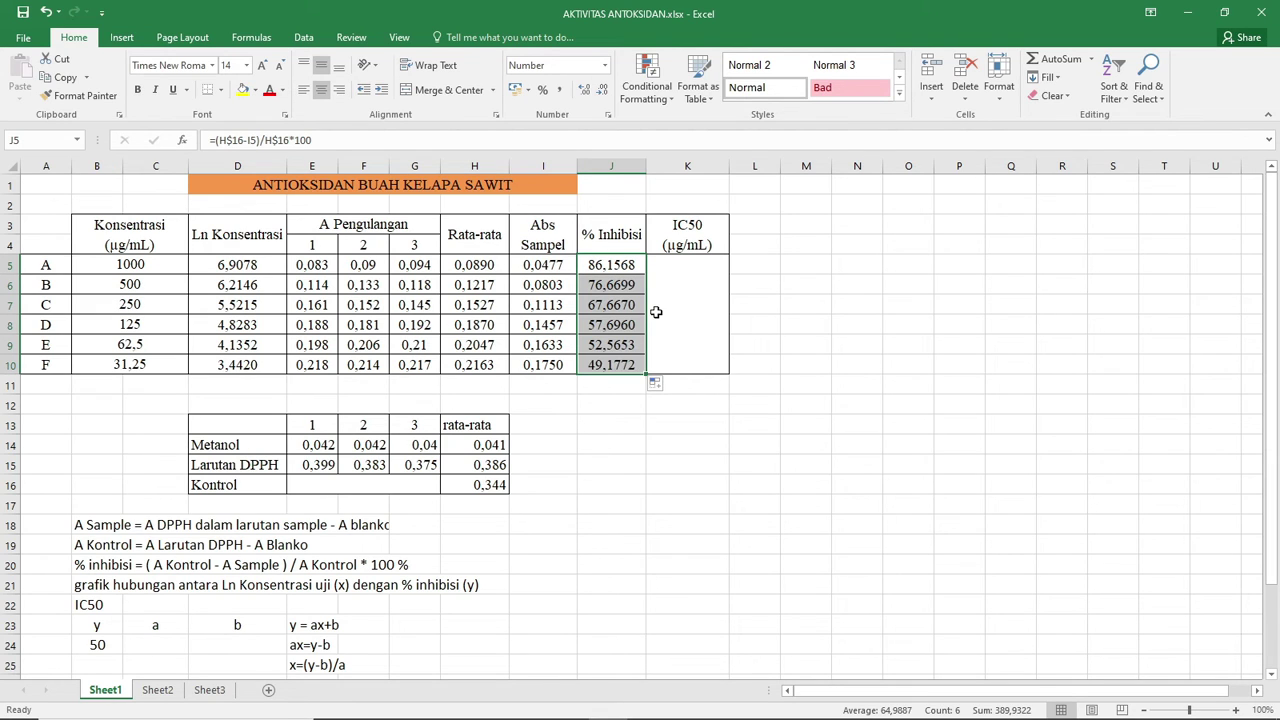
- Examine the IC50 and graph notes below the tables, along with the % Inhibisi values and Ln Konsentrasi values D5:D10 they refer to
drag(688, 264, 654, 357)
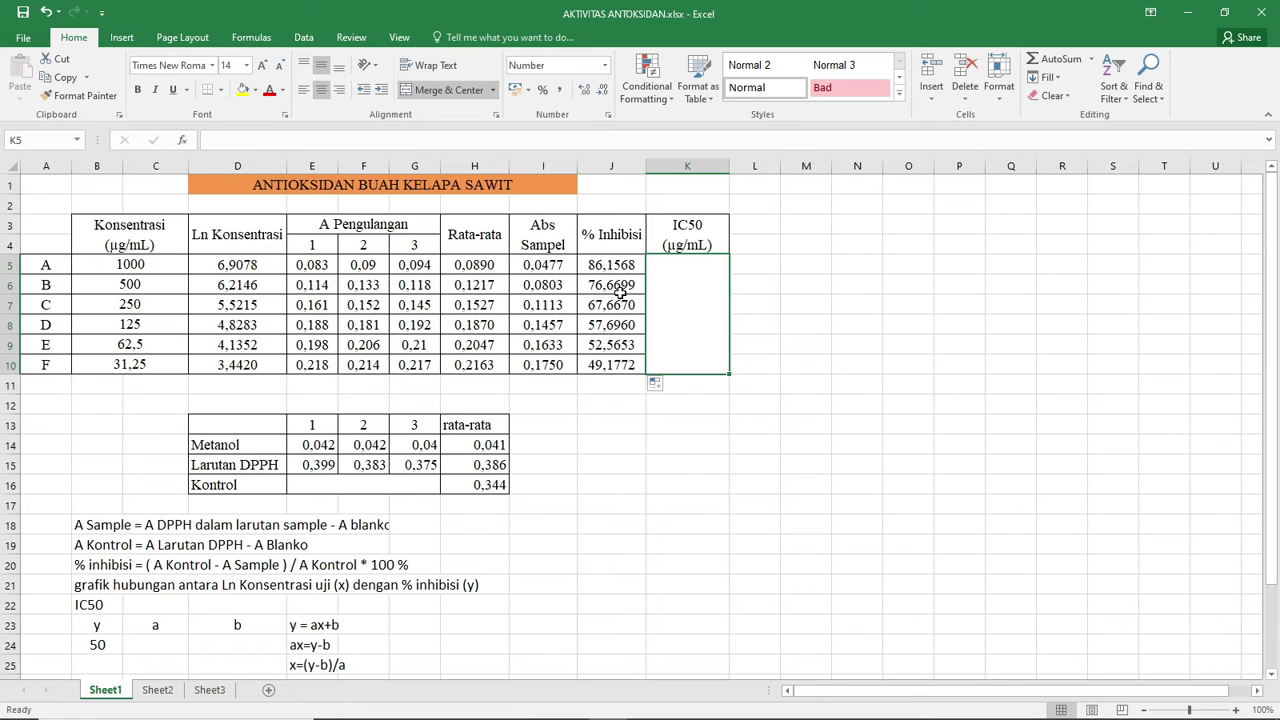
drag(626, 262, 612, 366)
drag(1271, 276, 1266, 312)
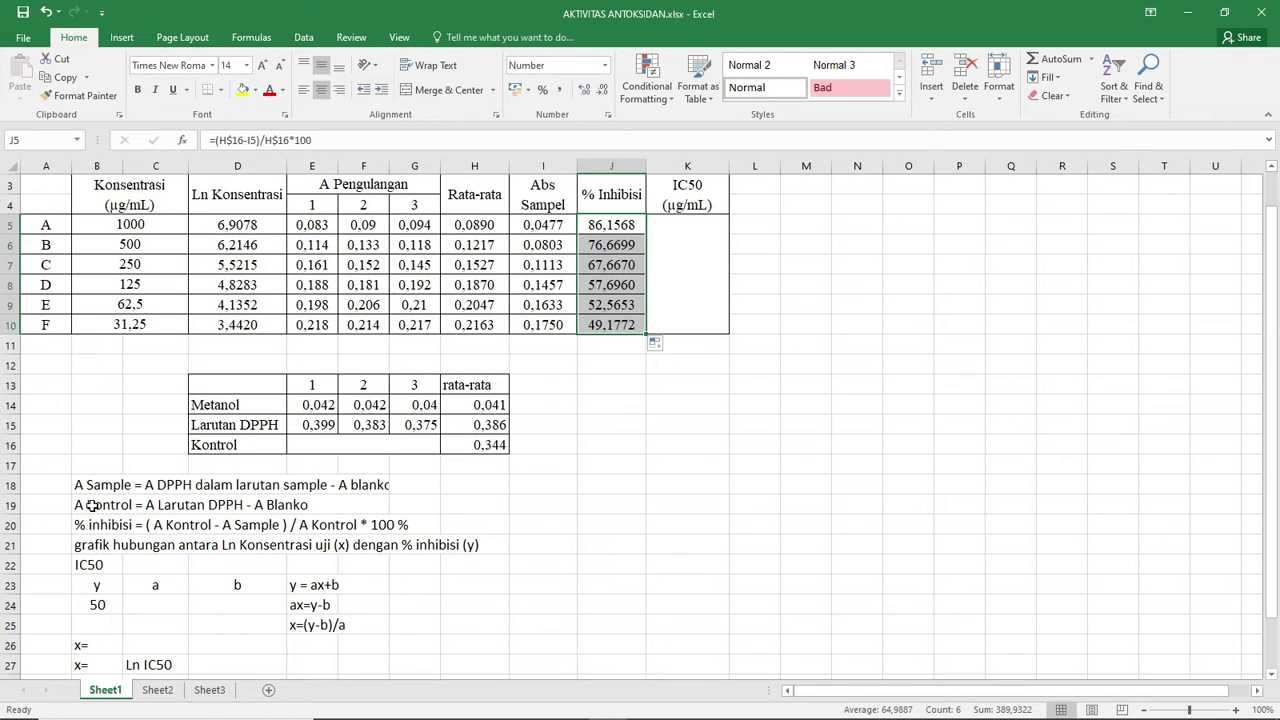
click(82, 564)
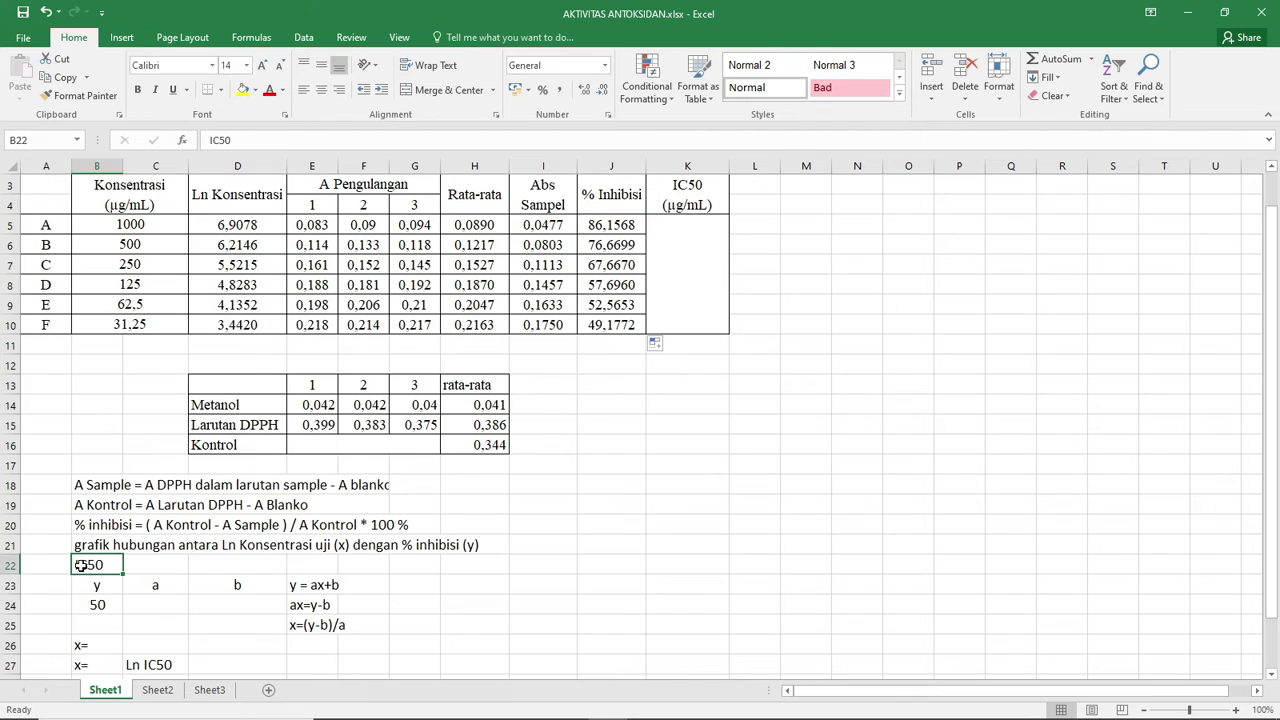
click(709, 200)
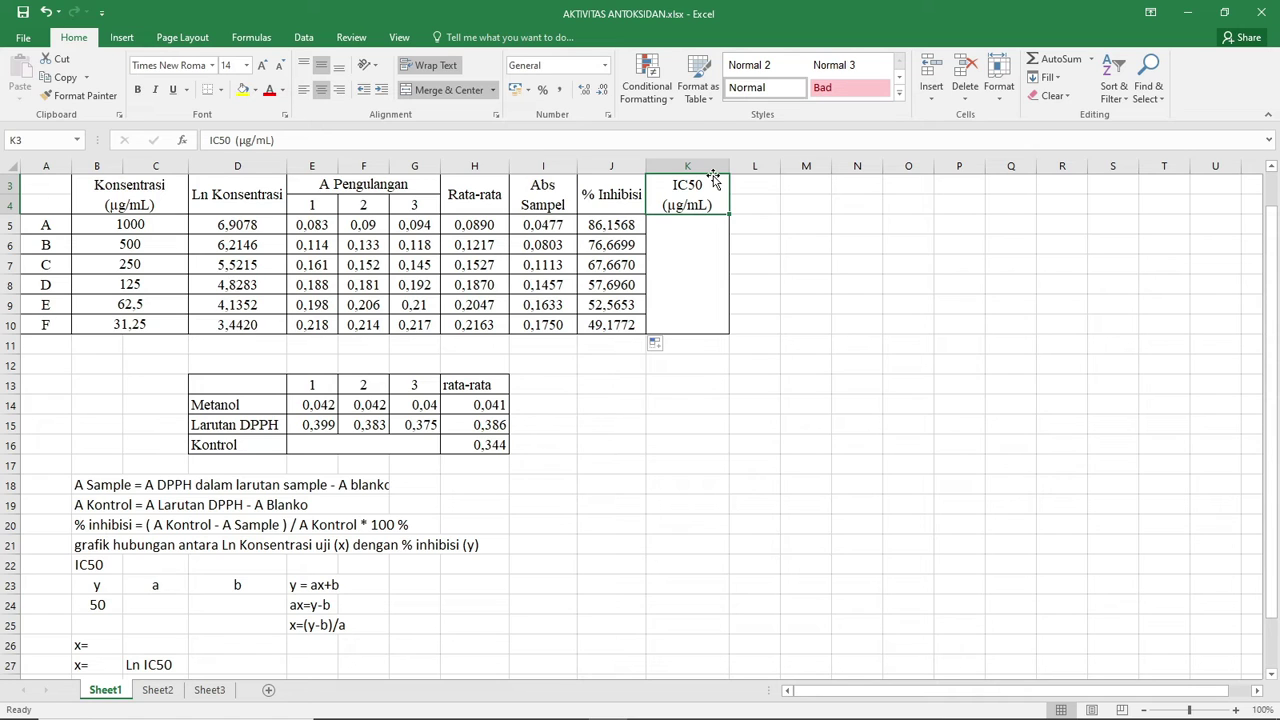
click(237, 550)
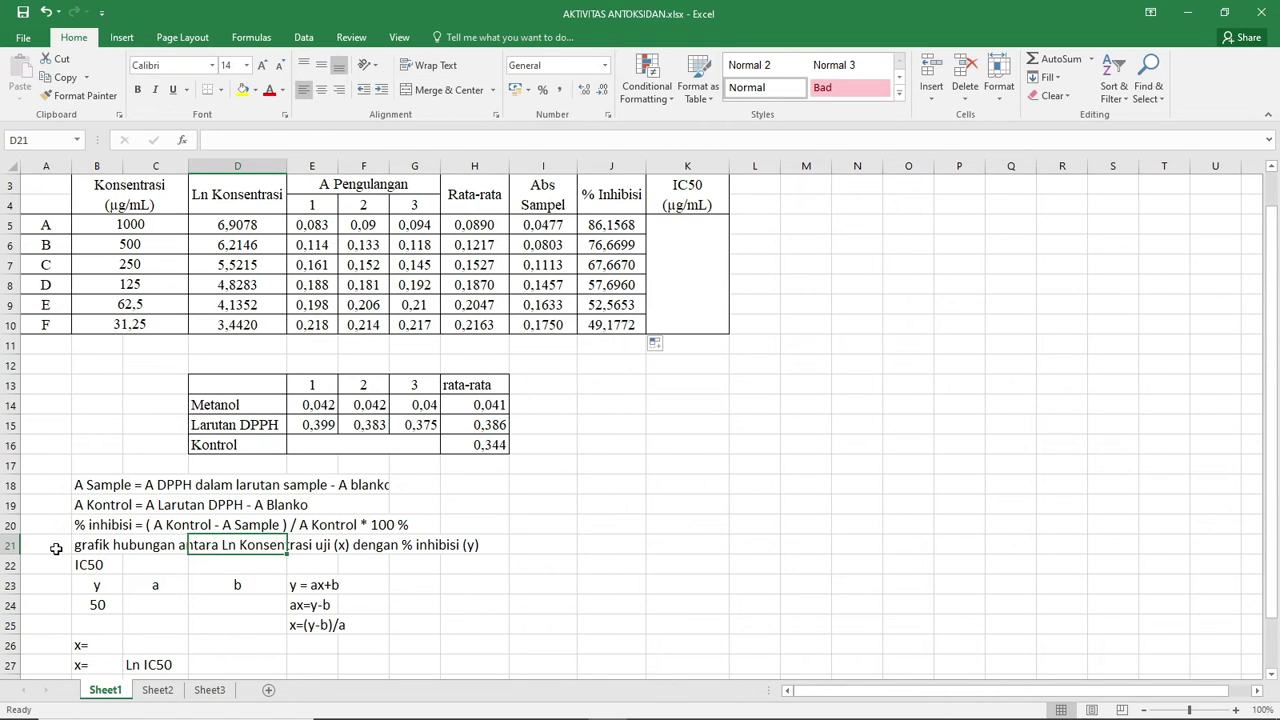
click(527, 543)
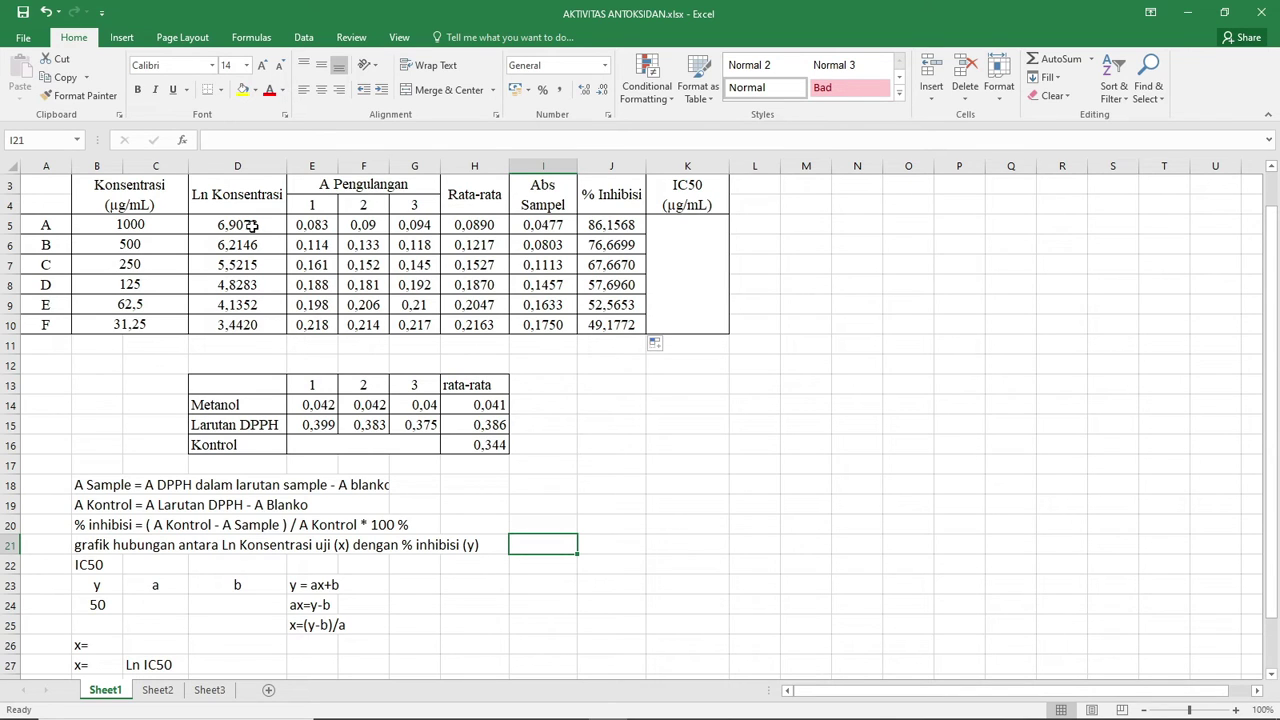
drag(253, 227, 254, 327)
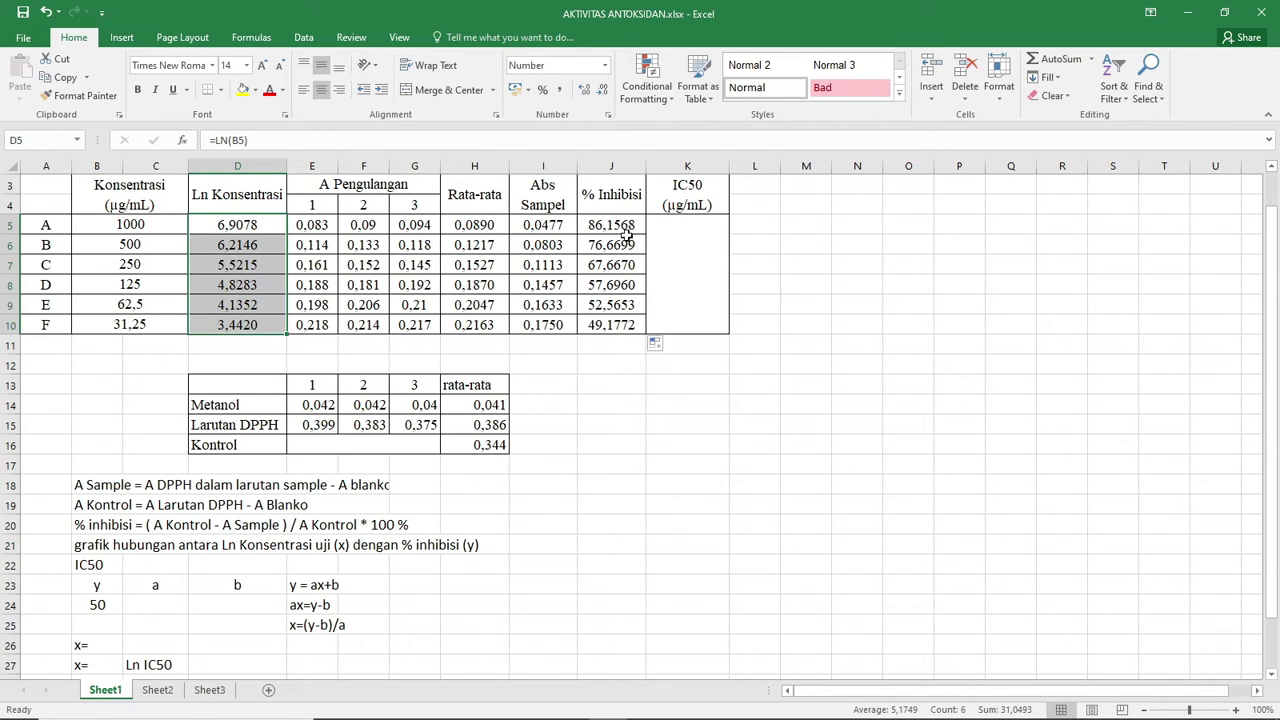
- Insert a scatter chart with straight lines and markers plotting % Inhibisi J5:J10 against Ln Konsentrasi D5:D10
drag(600, 224, 600, 328)
scroll(600, 328, up, 1)
click(121, 37)
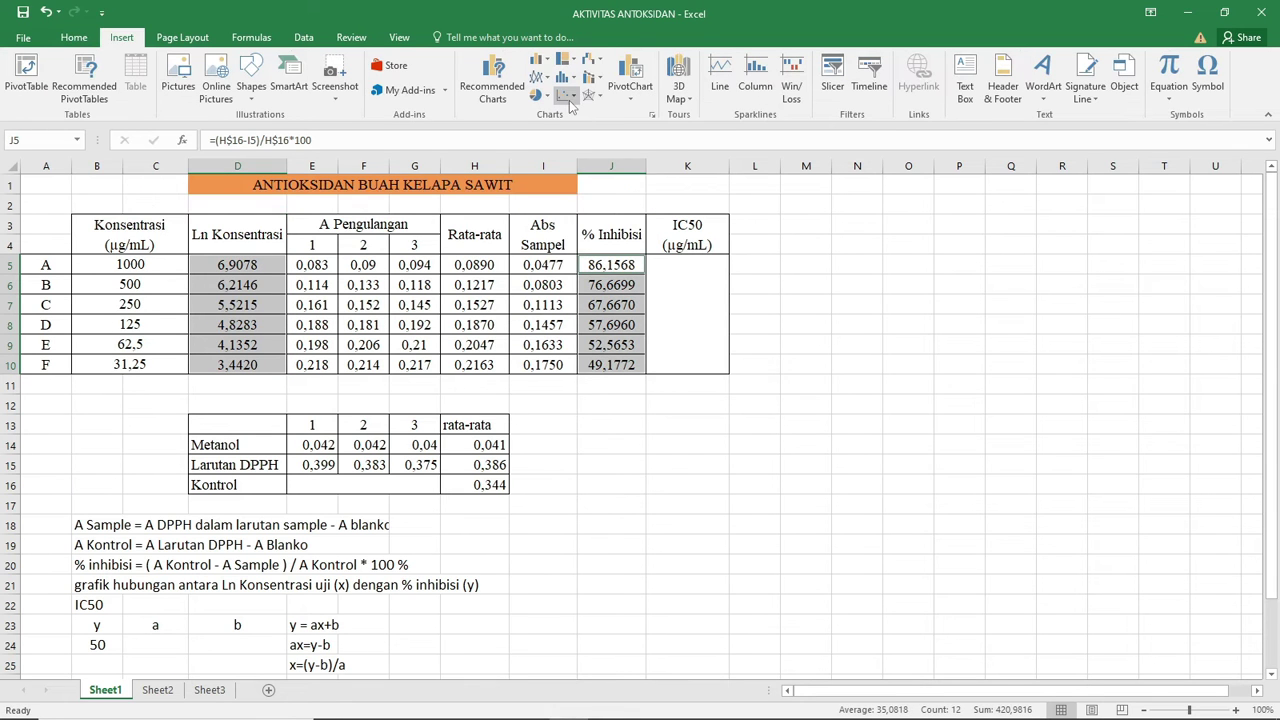
click(566, 96)
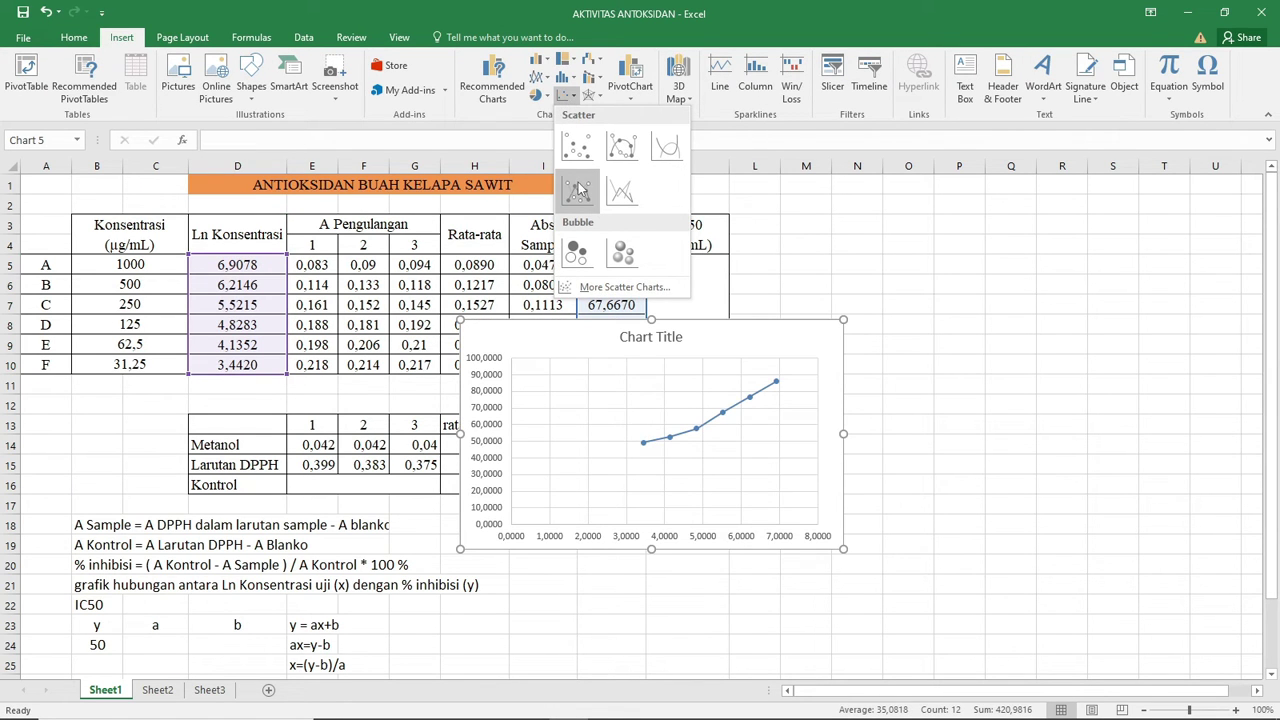
click(578, 190)
- Set the chart's vertical axis minimum to 40 and its number format to 3 decimal places
double_click(496, 398)
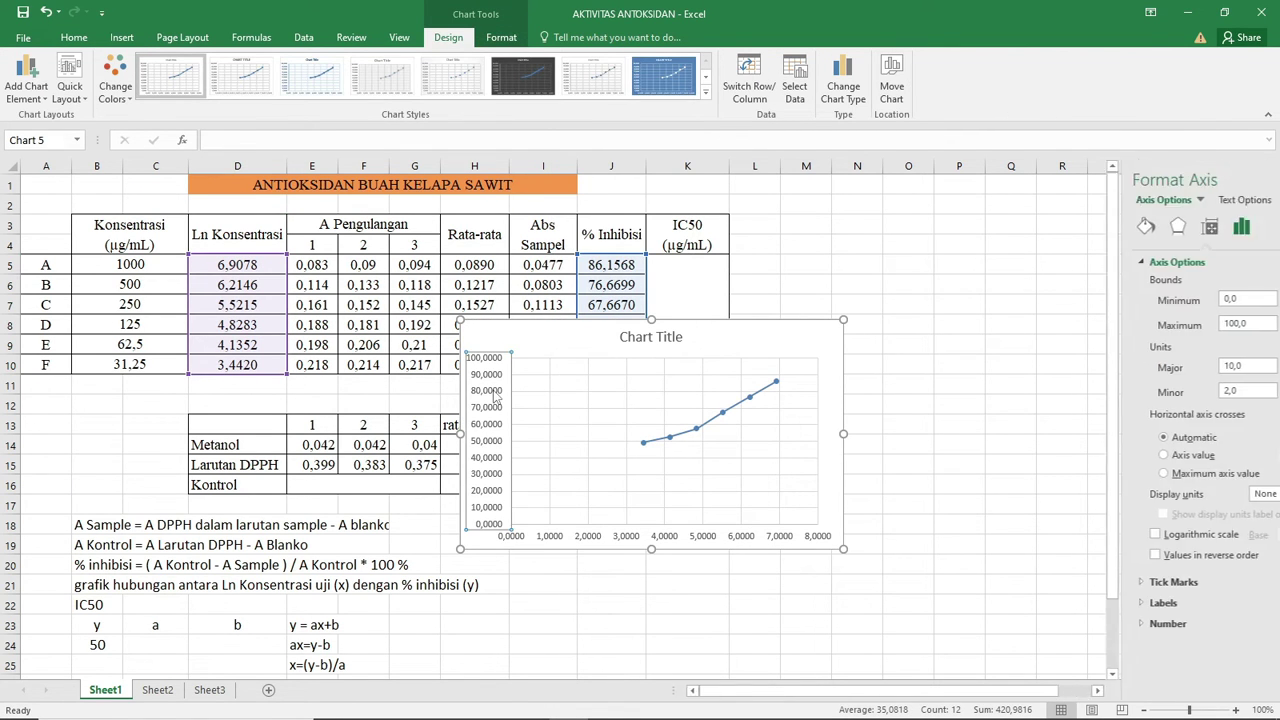
double_click(1165, 300)
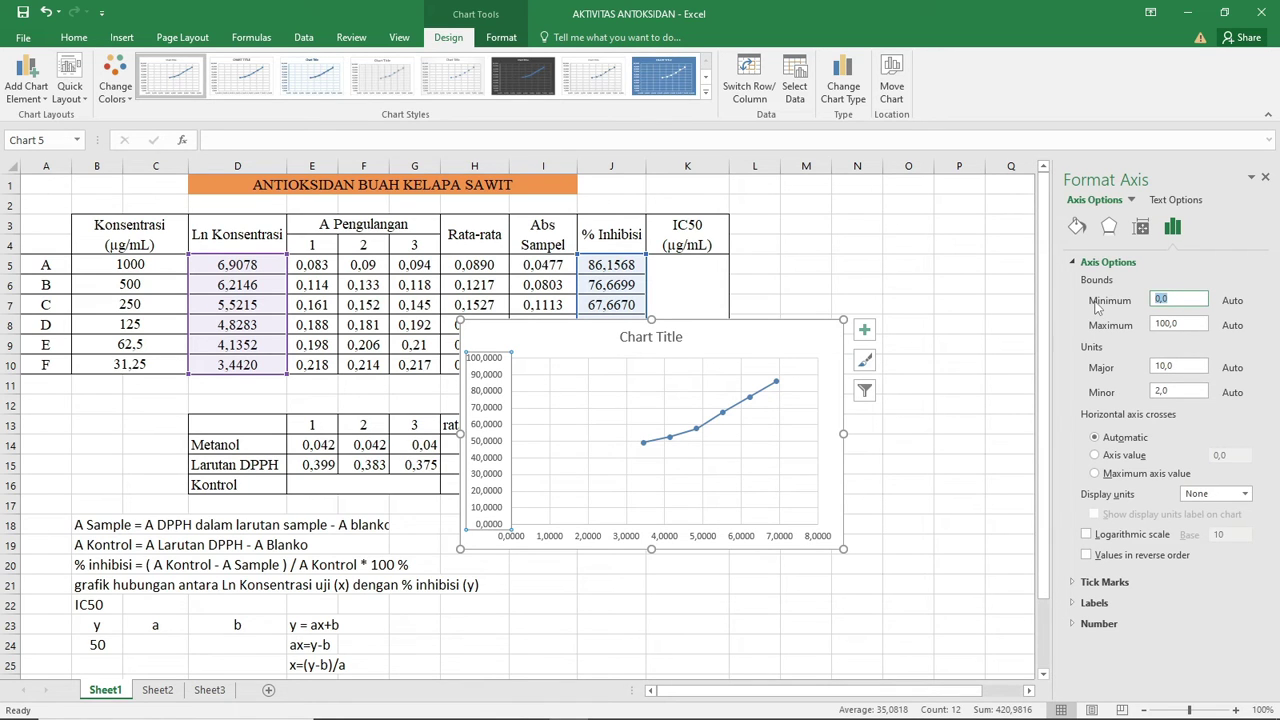
text(40)
key(Return)
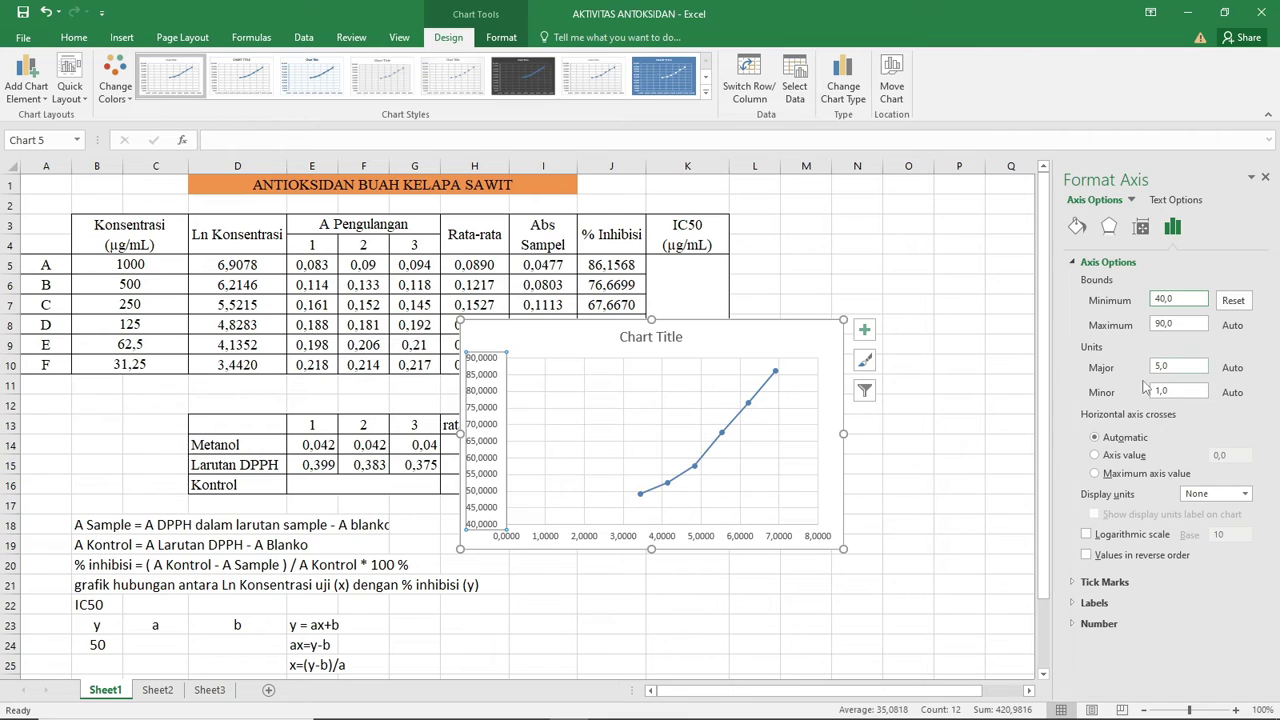
click(1107, 626)
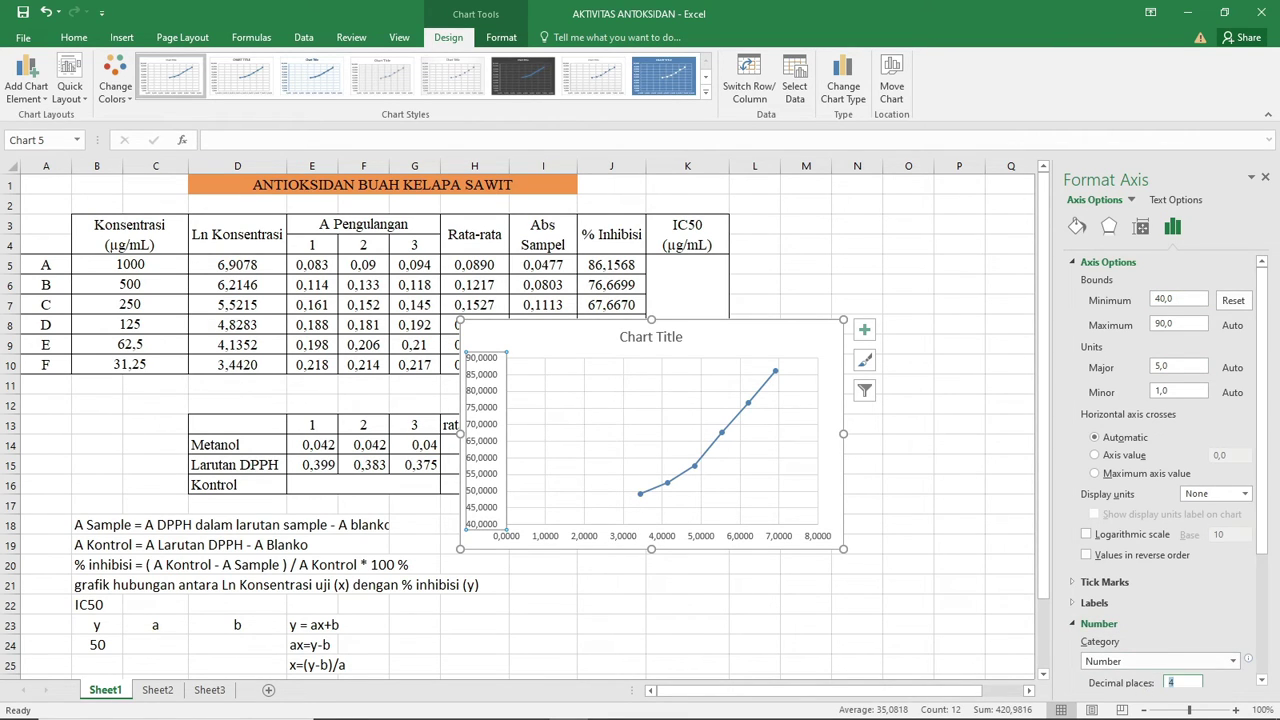
text(3)
- Set the chart's horizontal axis minimum to 3 and its number format to 3 decimal places
click(708, 537)
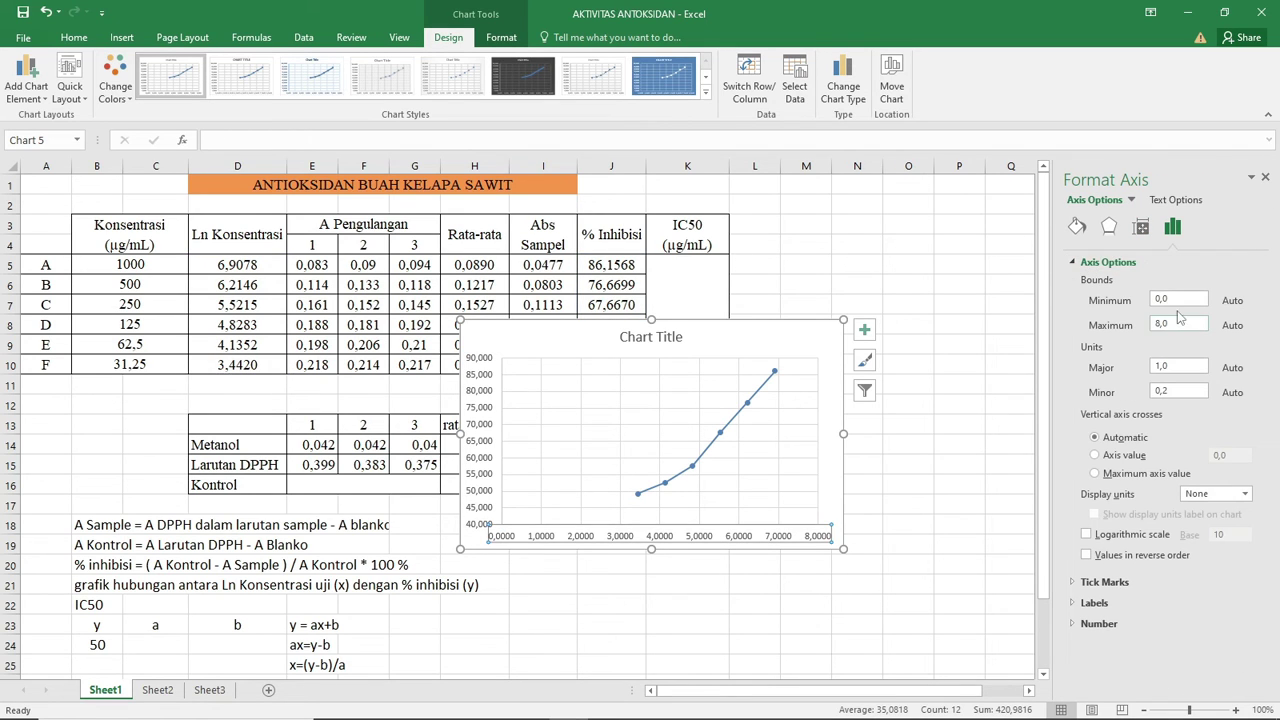
click(1119, 304)
text(3)
key(Return)
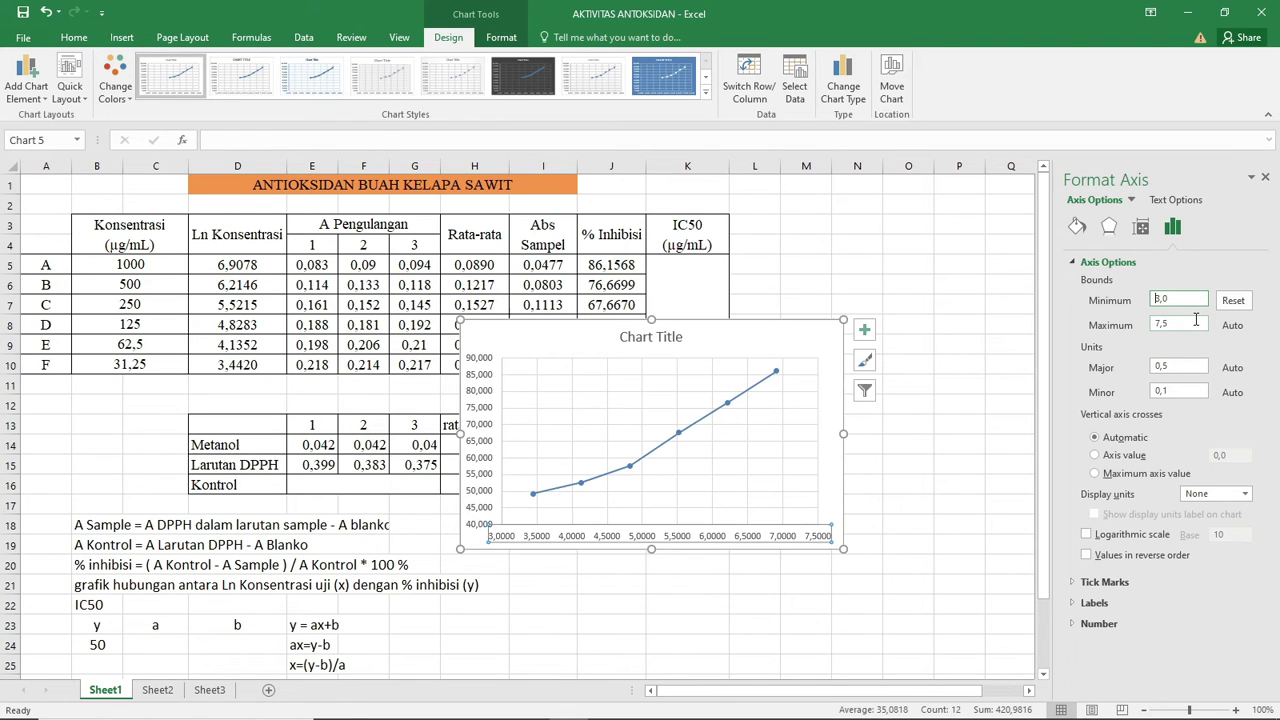
click(1088, 624)
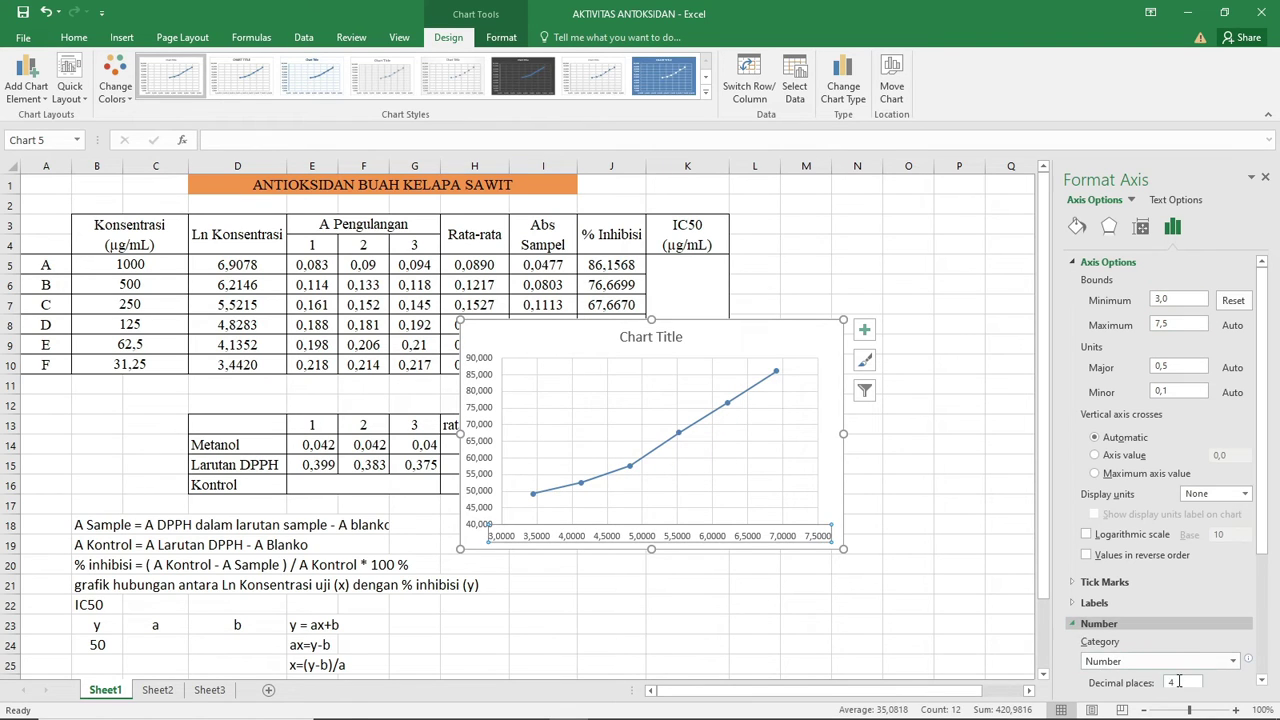
click(1136, 683)
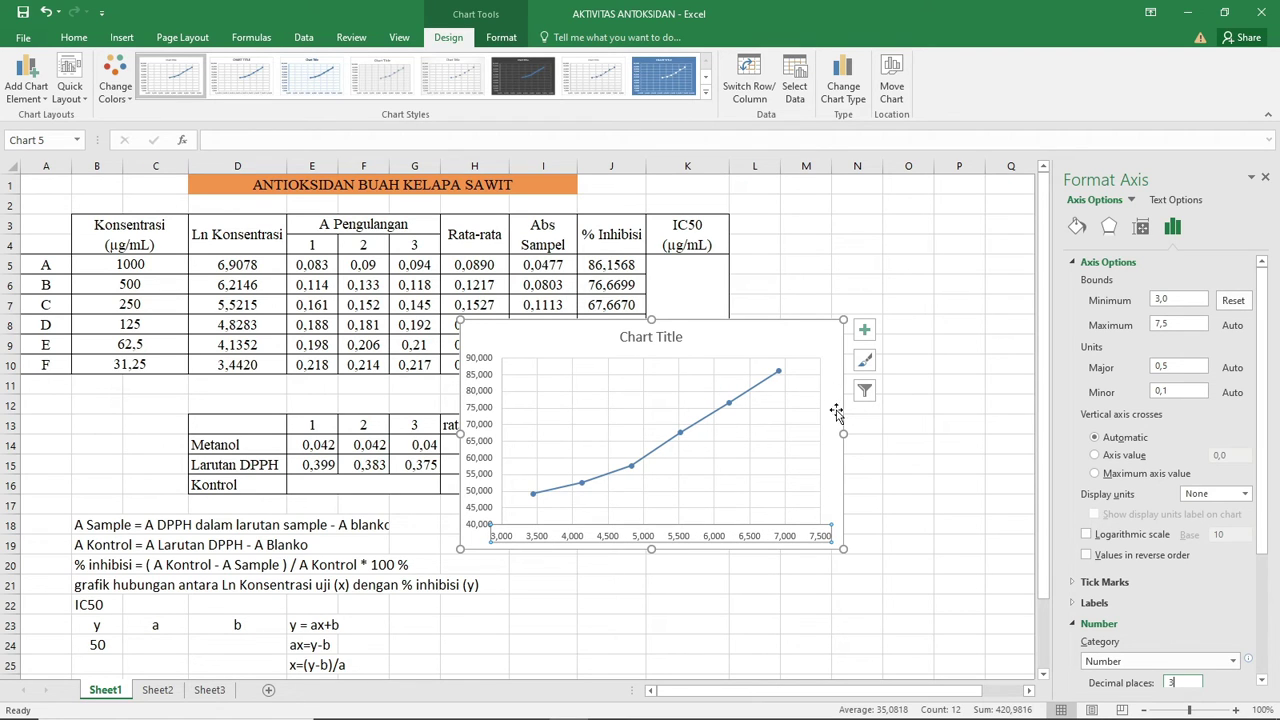
click(1265, 177)
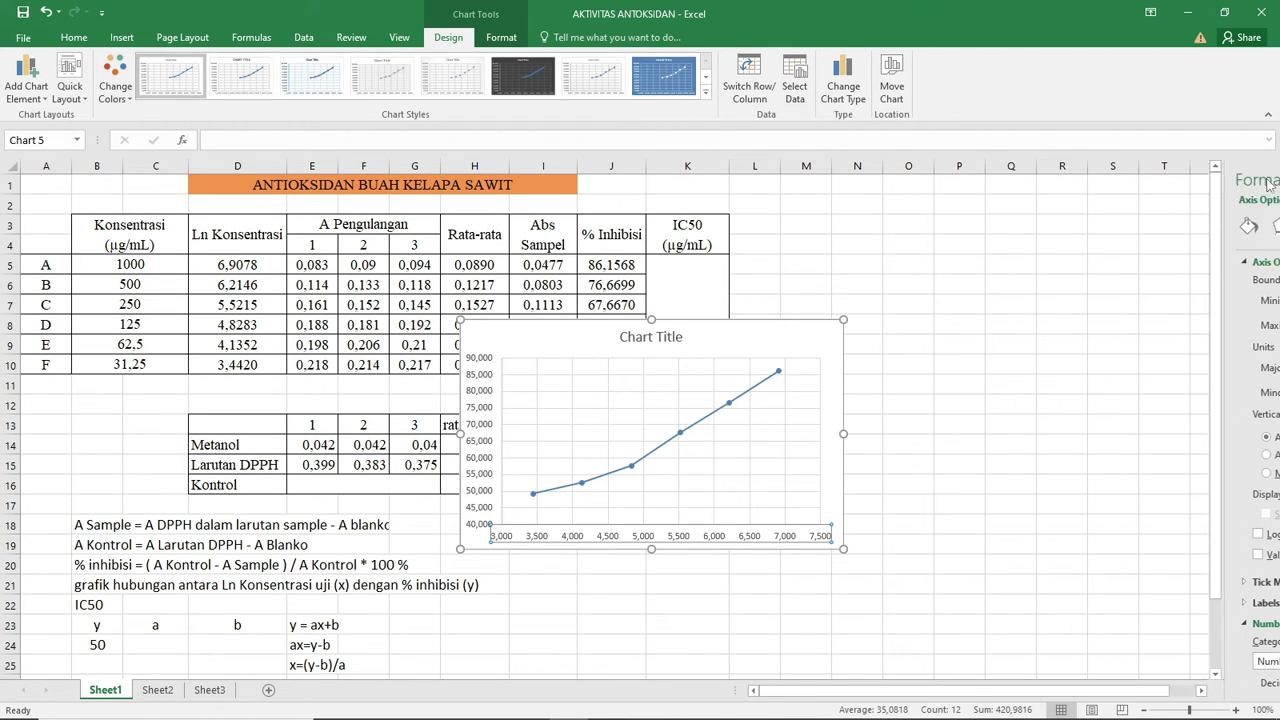
- Move the chart below the main data table and add a linear trendline displaying its equation and R-squared value
drag(744, 345, 800, 416)
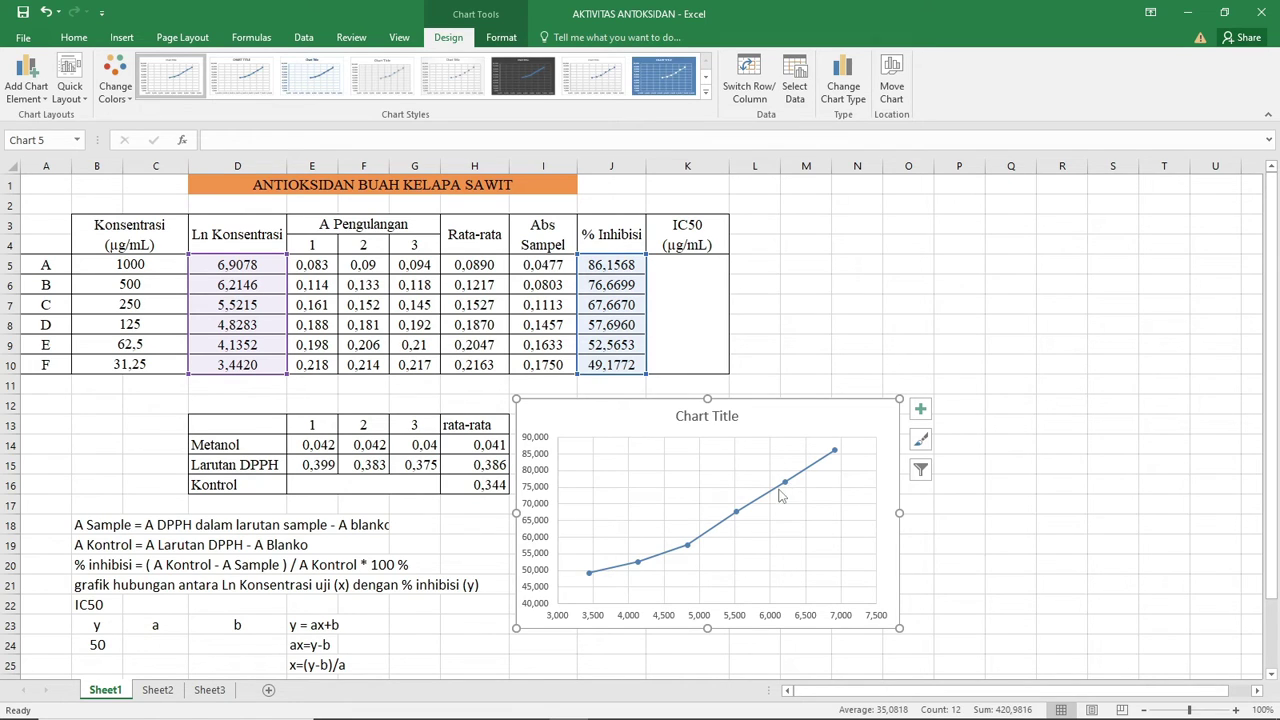
click(785, 483)
right_click(785, 483)
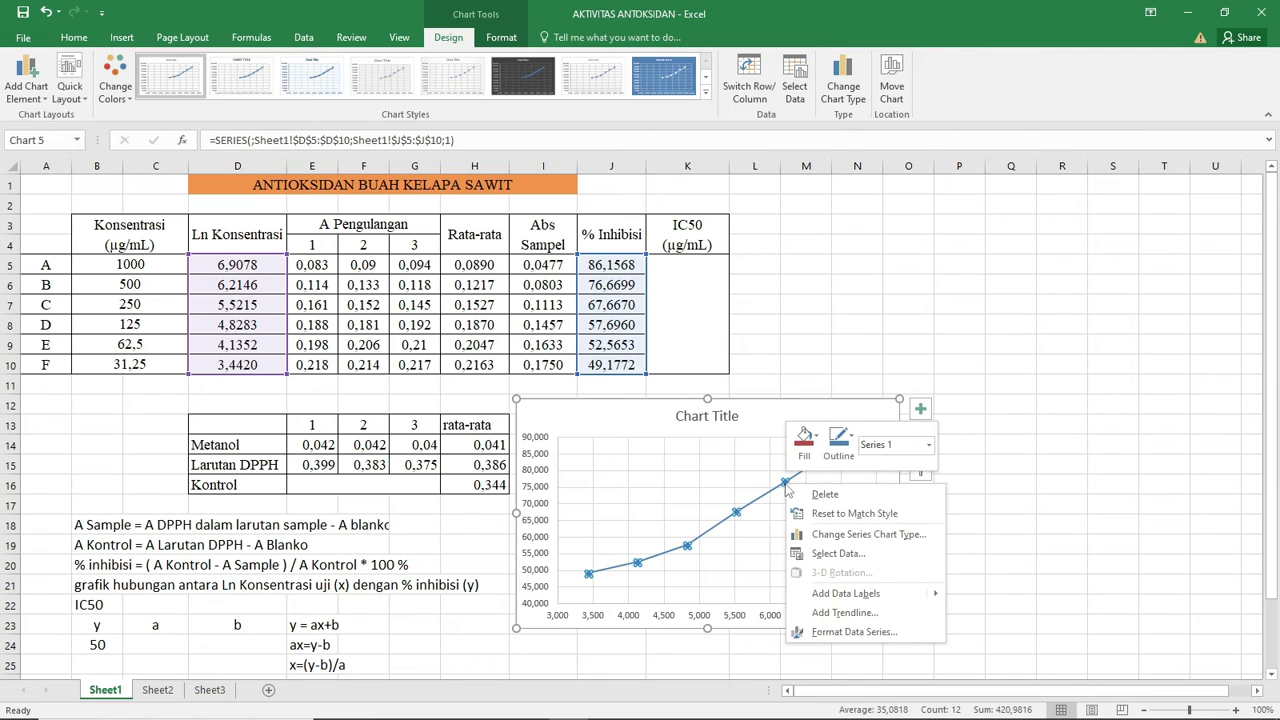
click(818, 607)
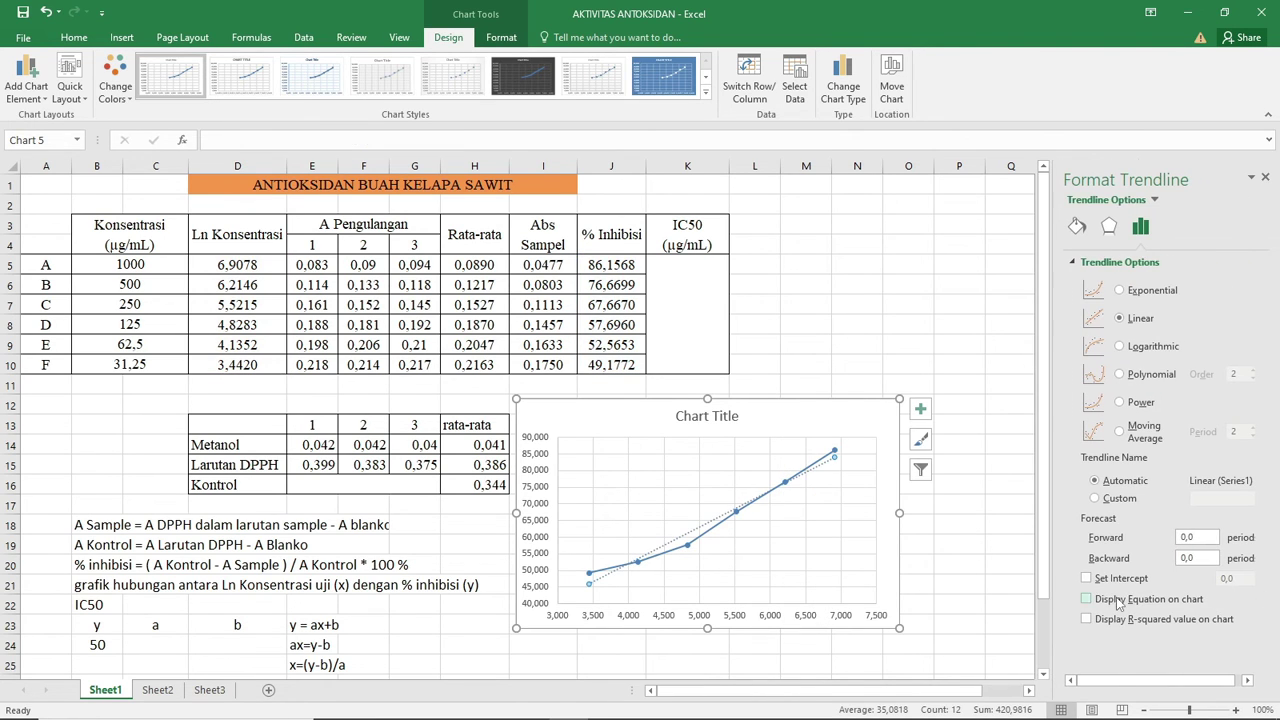
click(1087, 599)
click(1087, 619)
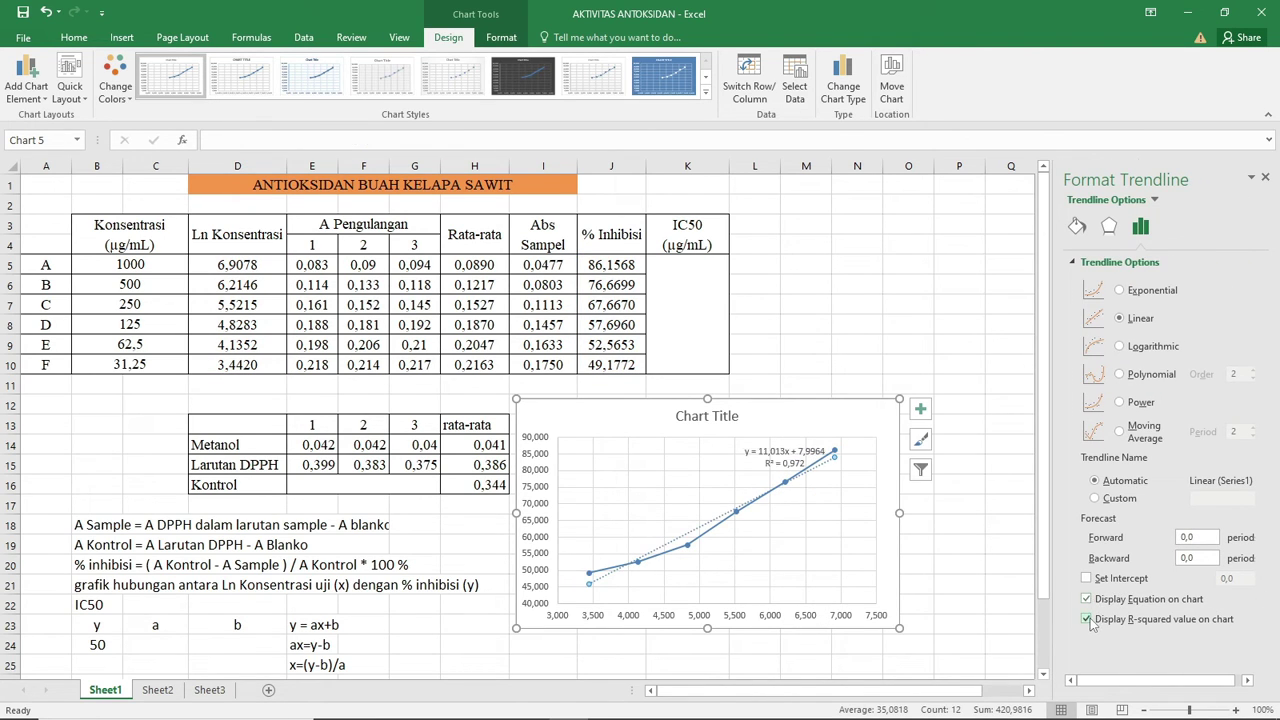
click(1265, 177)
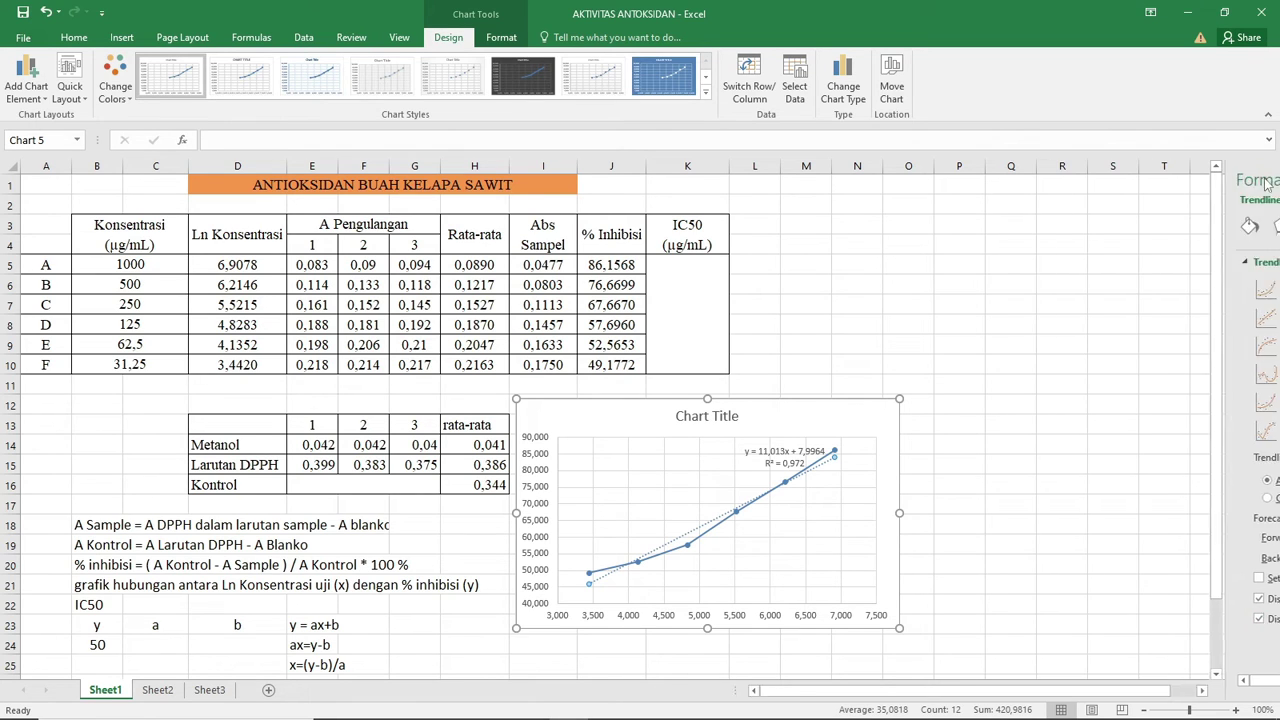
- Move the trendline equation label into the empty area below the line and shift the chart slightly away from the Metanol table
click(777, 448)
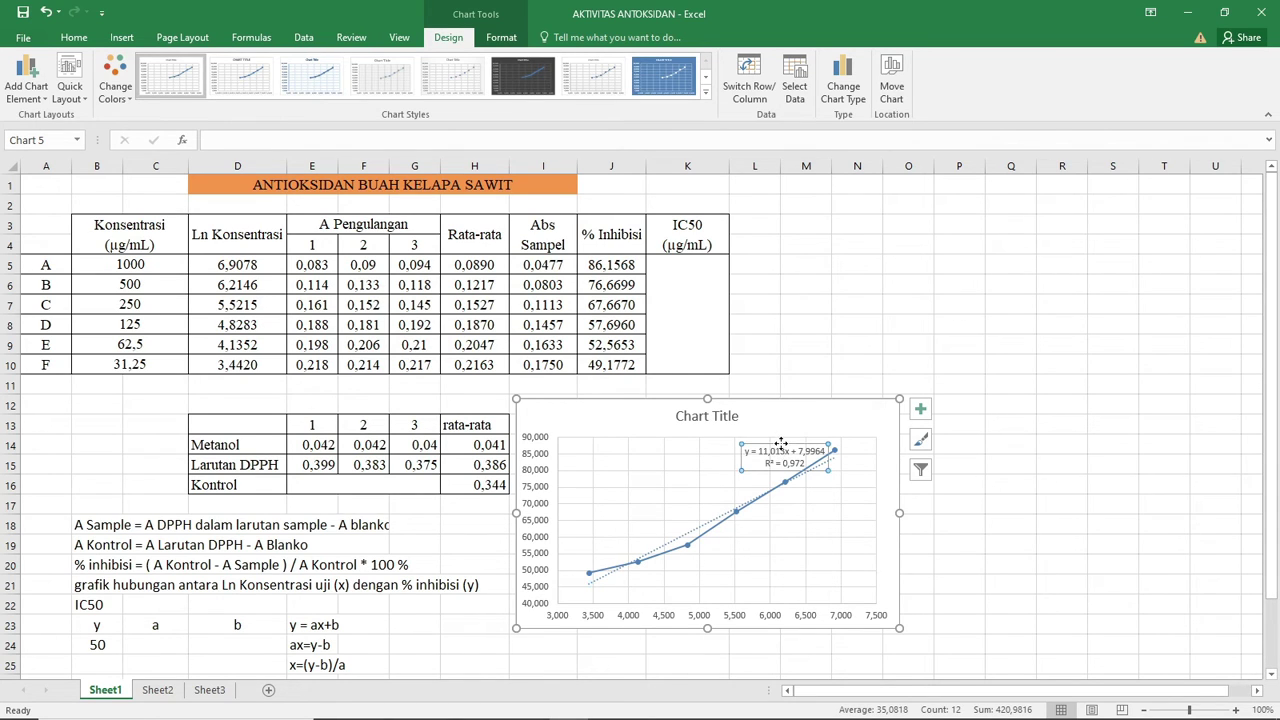
drag(778, 441, 812, 470)
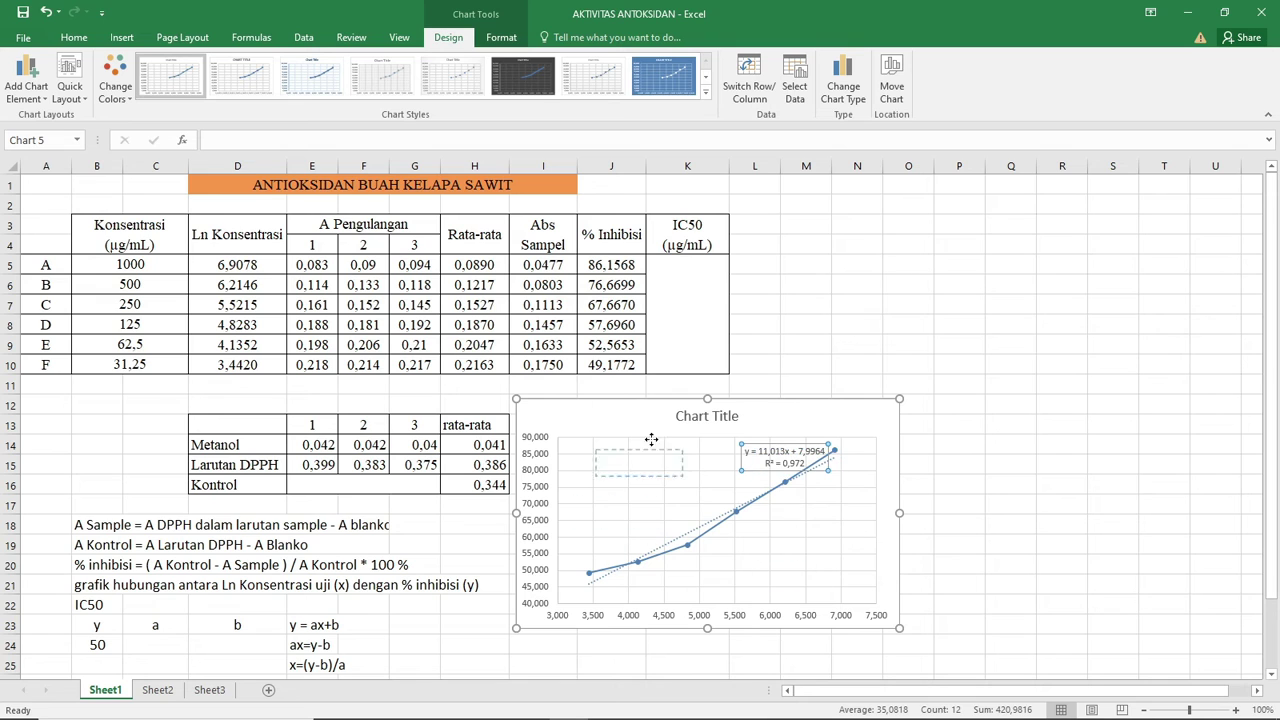
drag(651, 440, 816, 560)
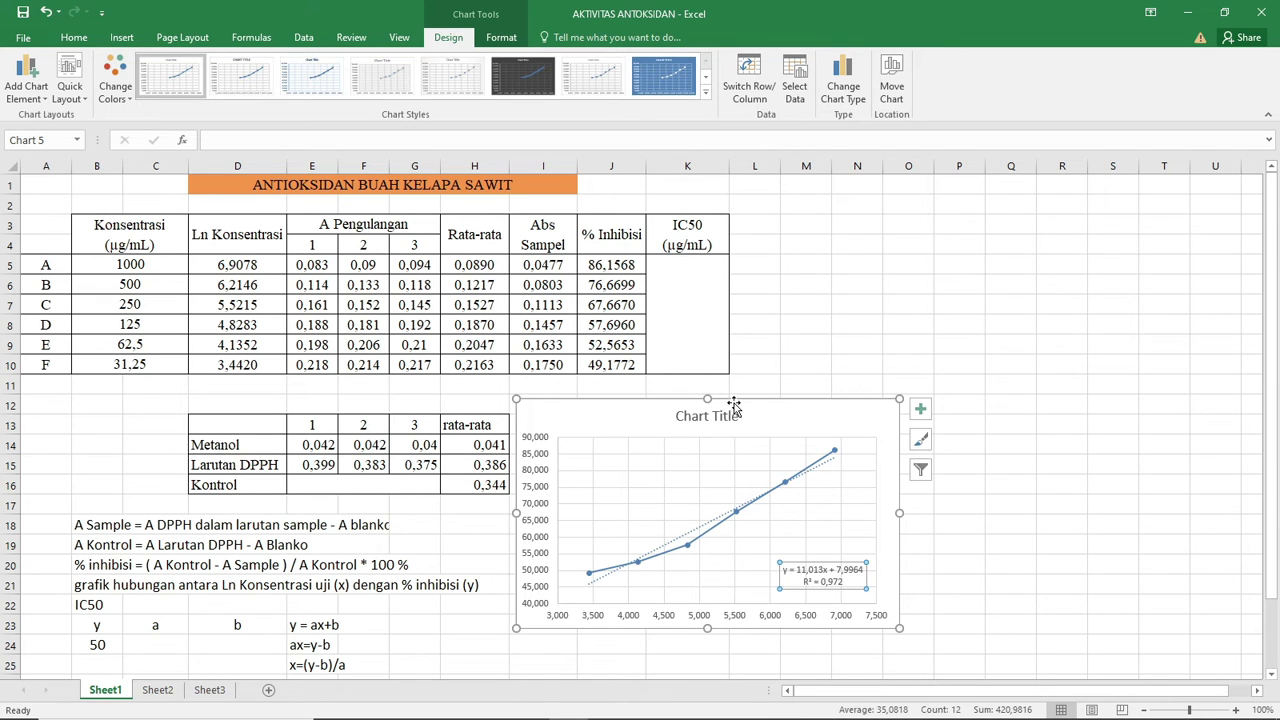
drag(734, 404, 775, 401)
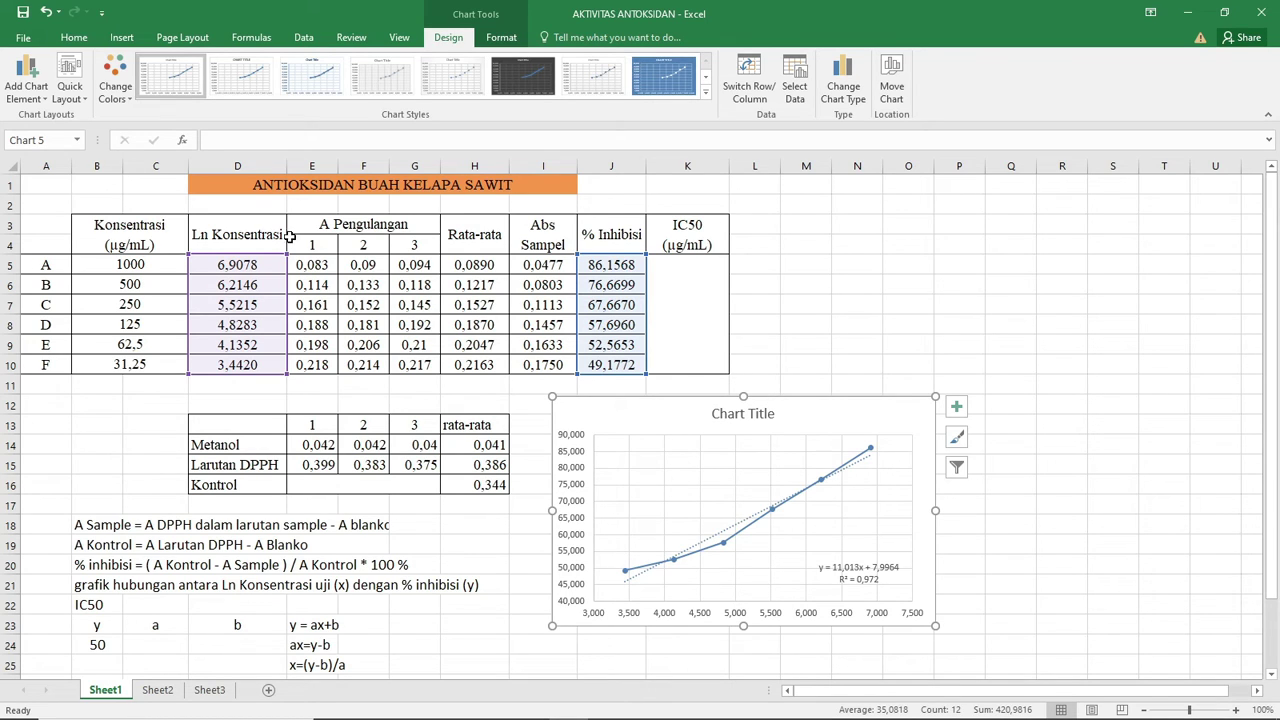
- Add a primary horizontal axis title to the chart reading "Ln Konsentrasi"
click(38, 100)
click(474, 316)
click(30, 88)
mouse_move(50, 135)
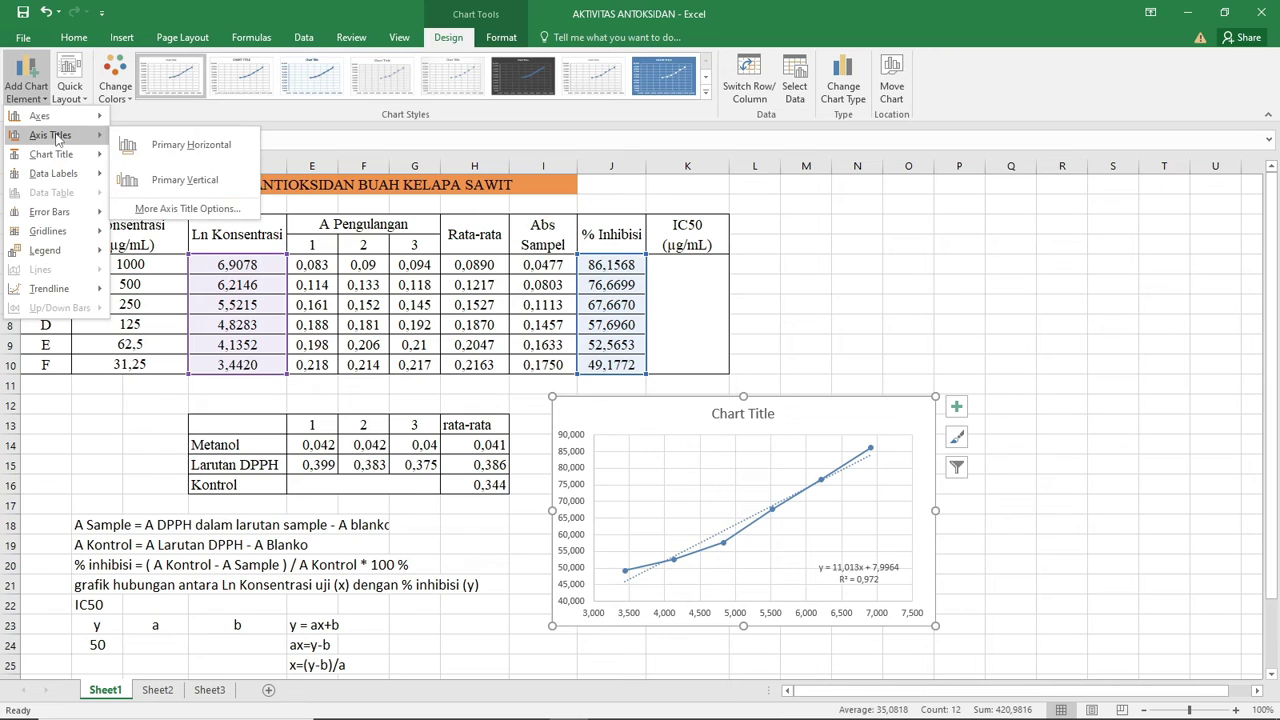
click(152, 145)
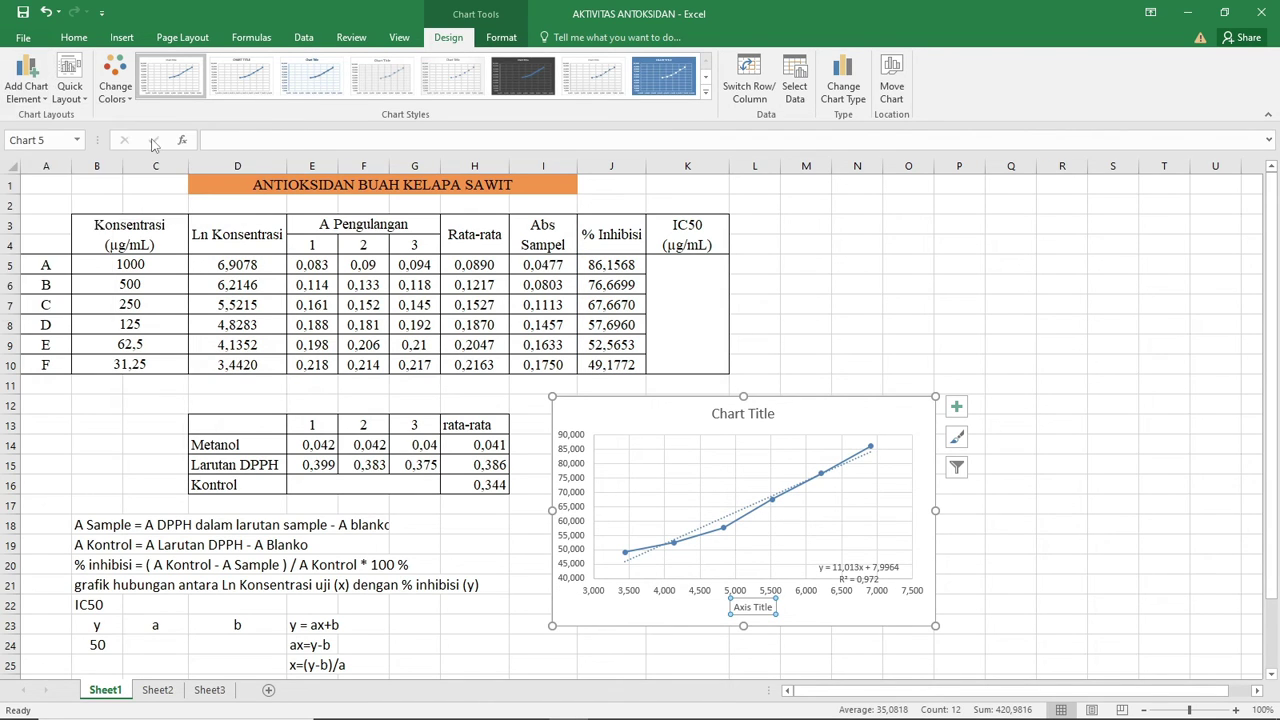
double_click(762, 607)
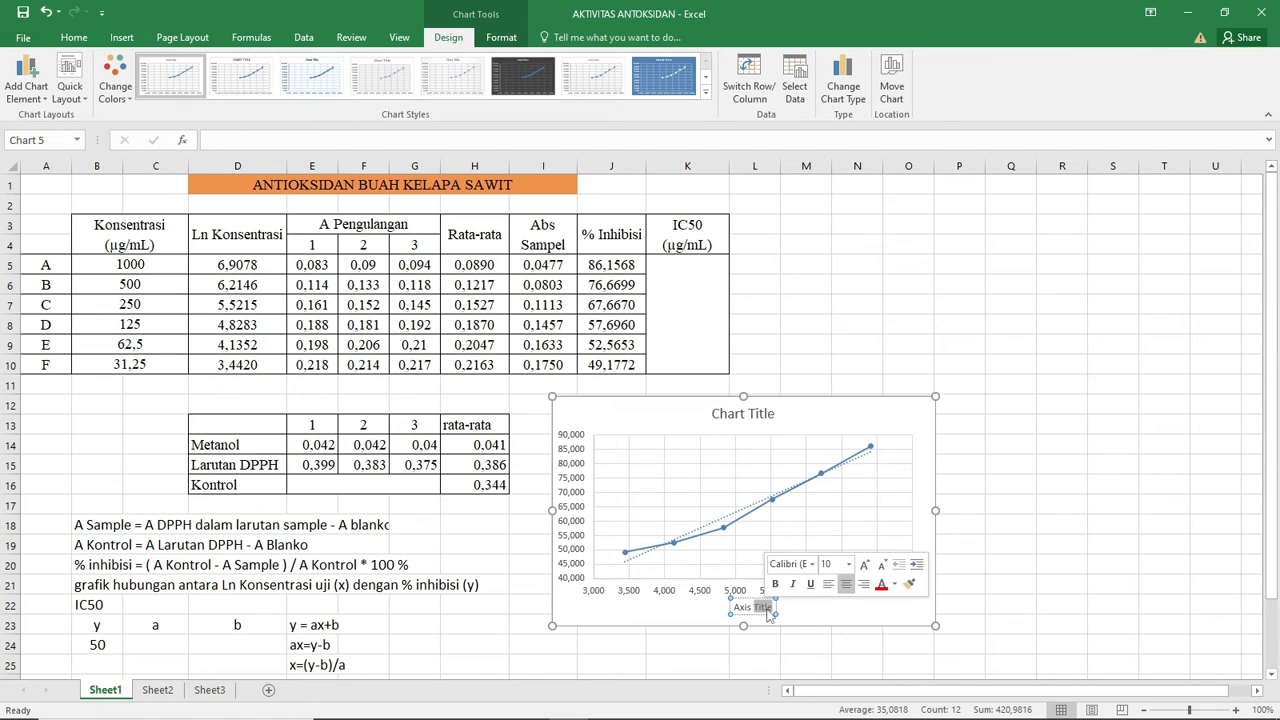
key(BackSpace)
key(BackSpace)
key(BackSpace)
key(BackSpace)
key(BackSpace)
key(BackSpace)
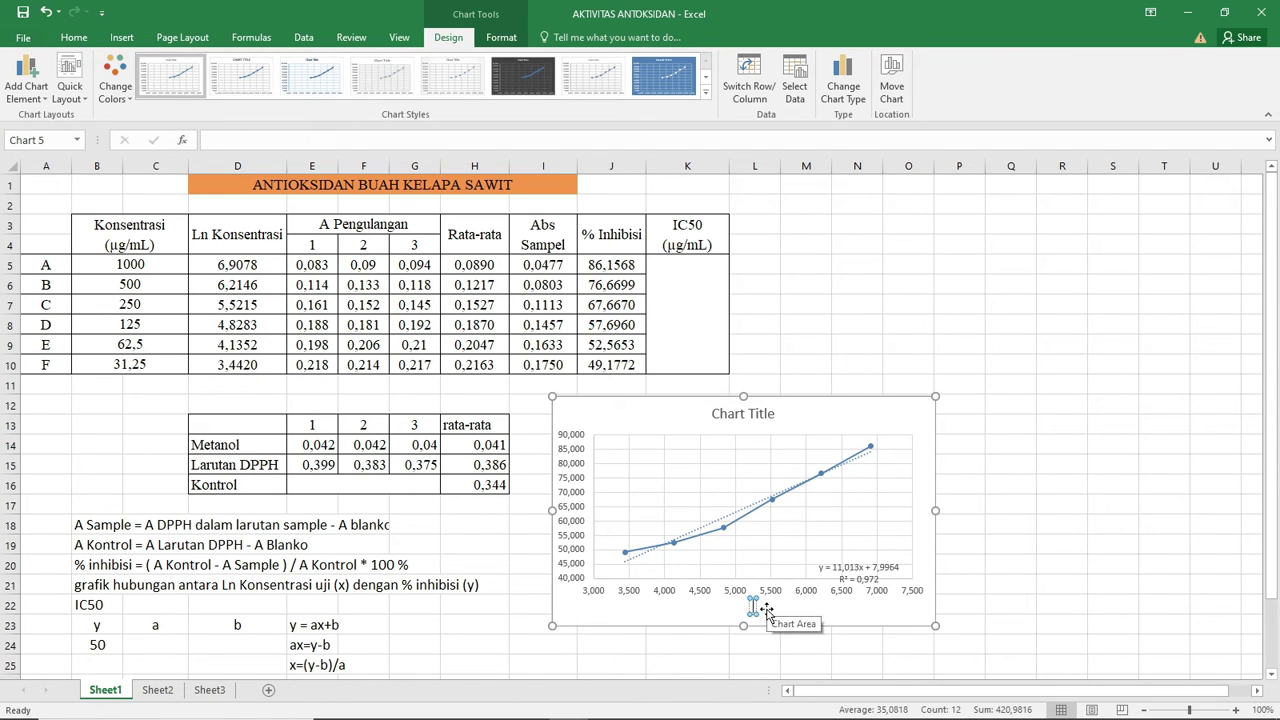
text(Ln Kon)
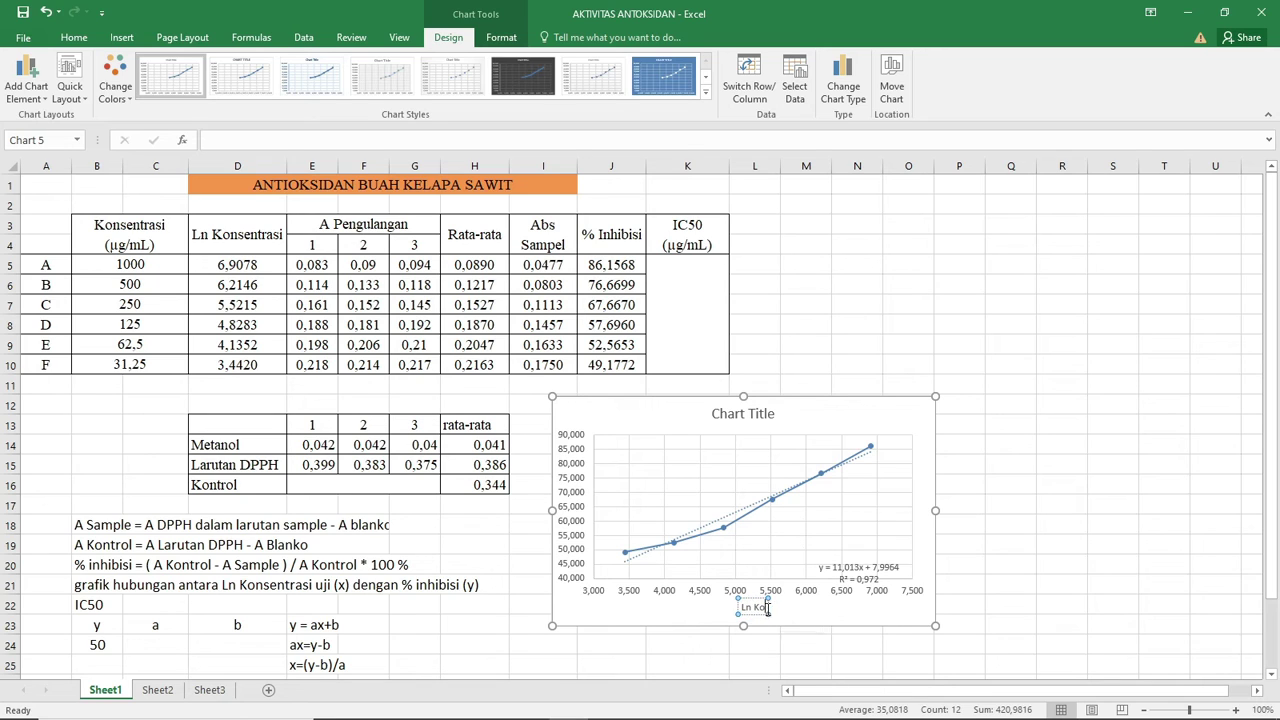
text(sentrasi)
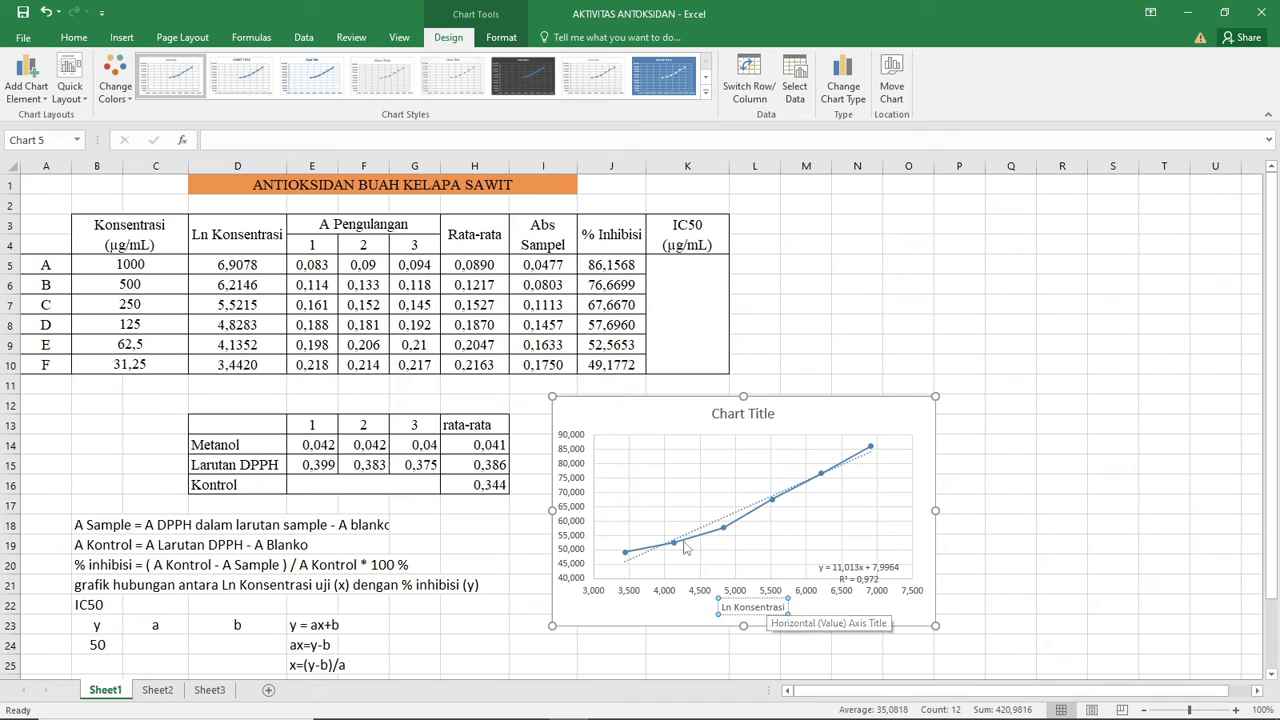
click(590, 478)
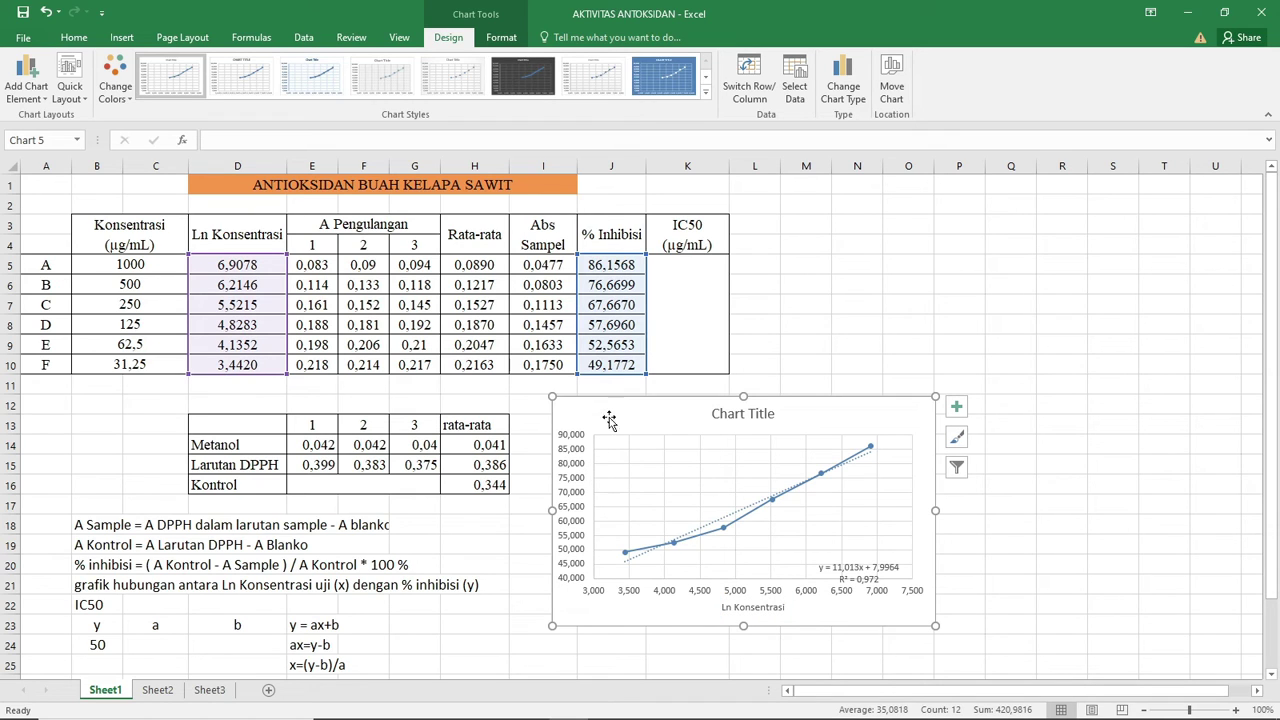
- Add a primary vertical axis title reading "% inhibisi" and raise the trendline equation label clear of the horizontal axis
click(36, 95)
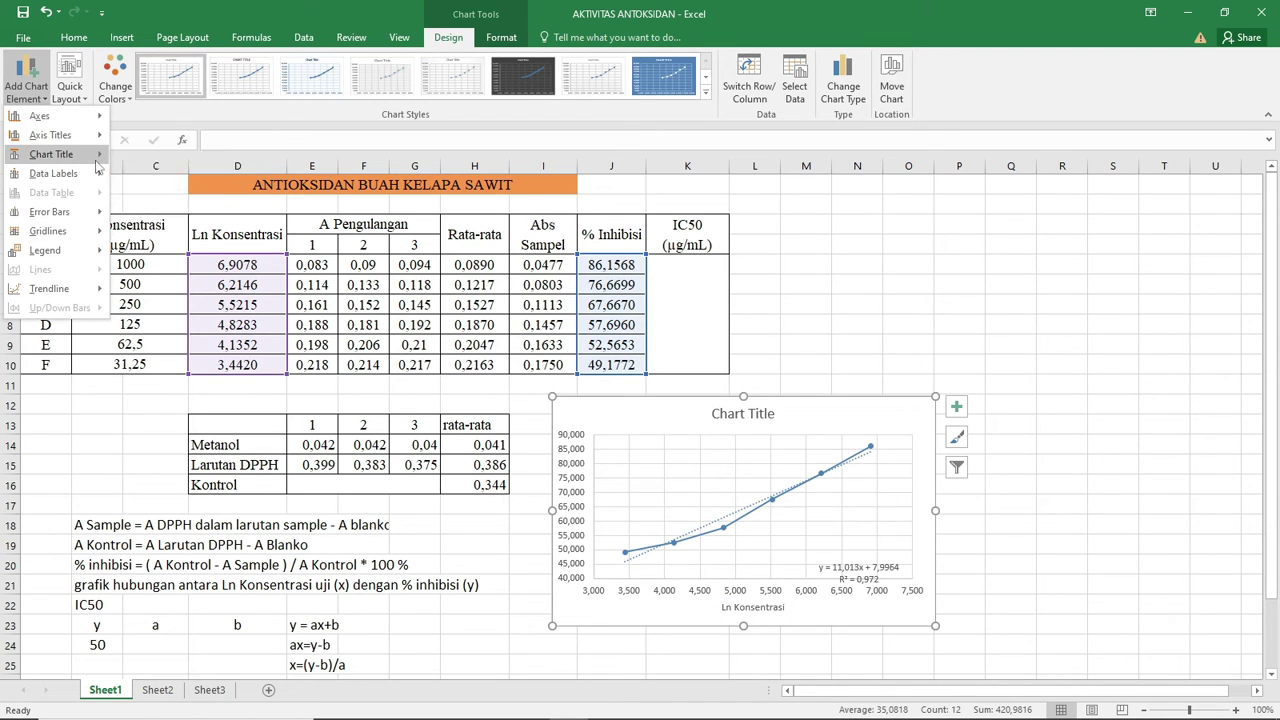
mouse_move(96, 145)
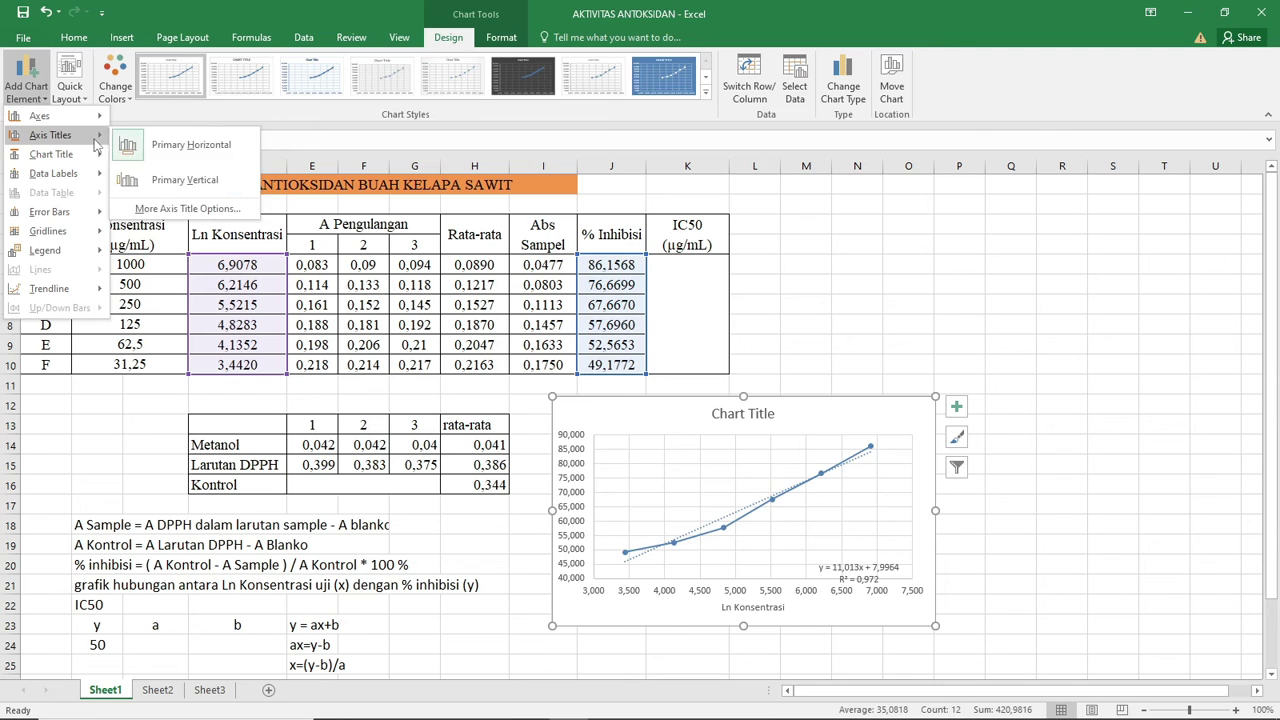
click(160, 182)
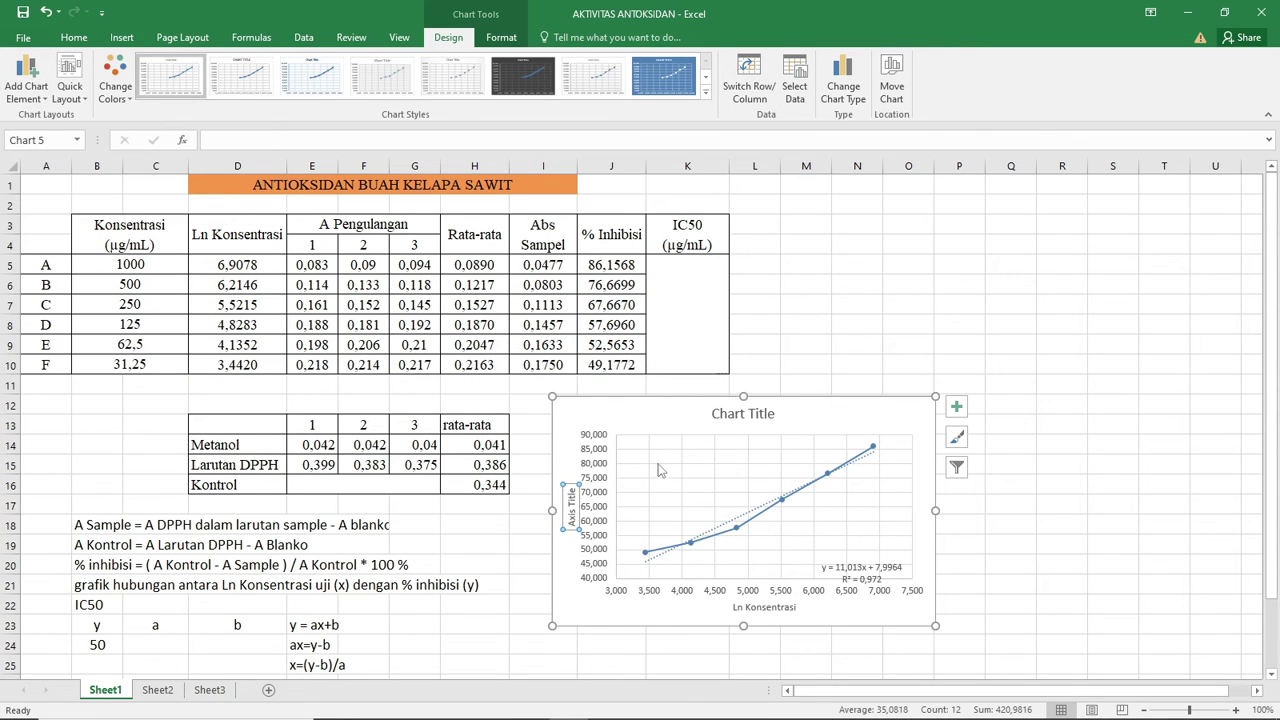
right_click(573, 507)
click(573, 507)
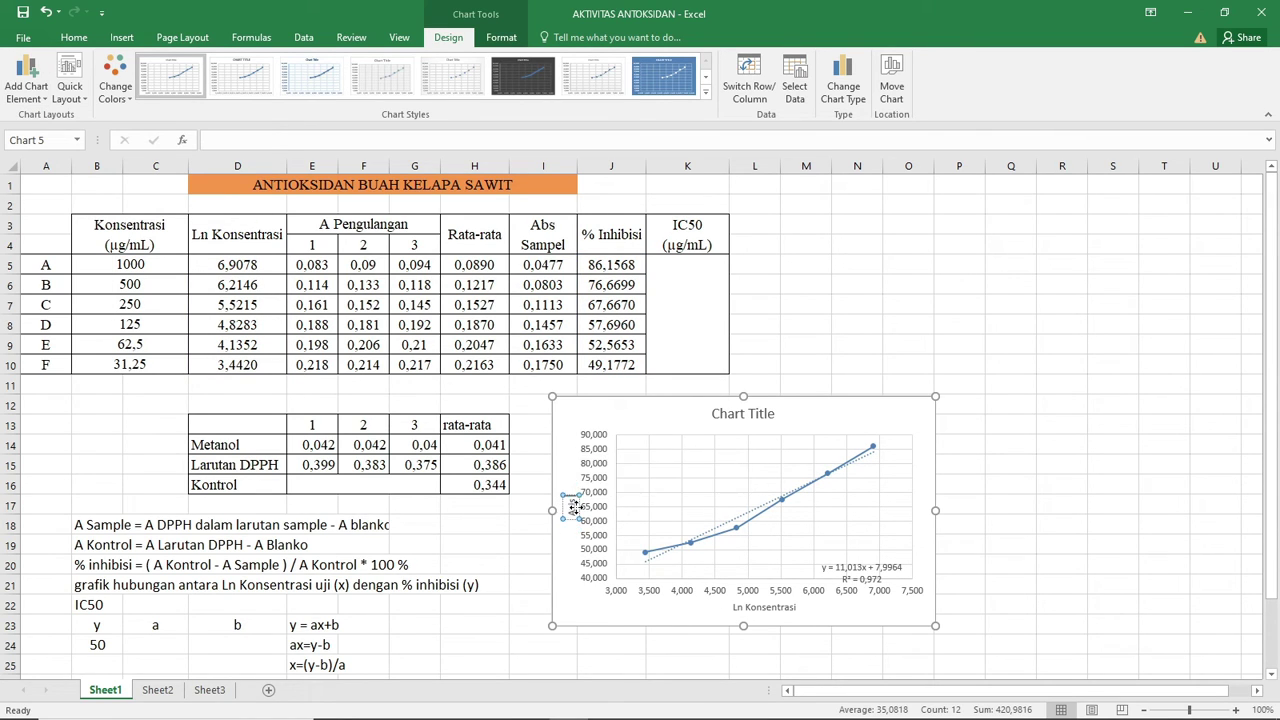
key(ctrl+a)
key(BackSpace)
text(% inhibis)
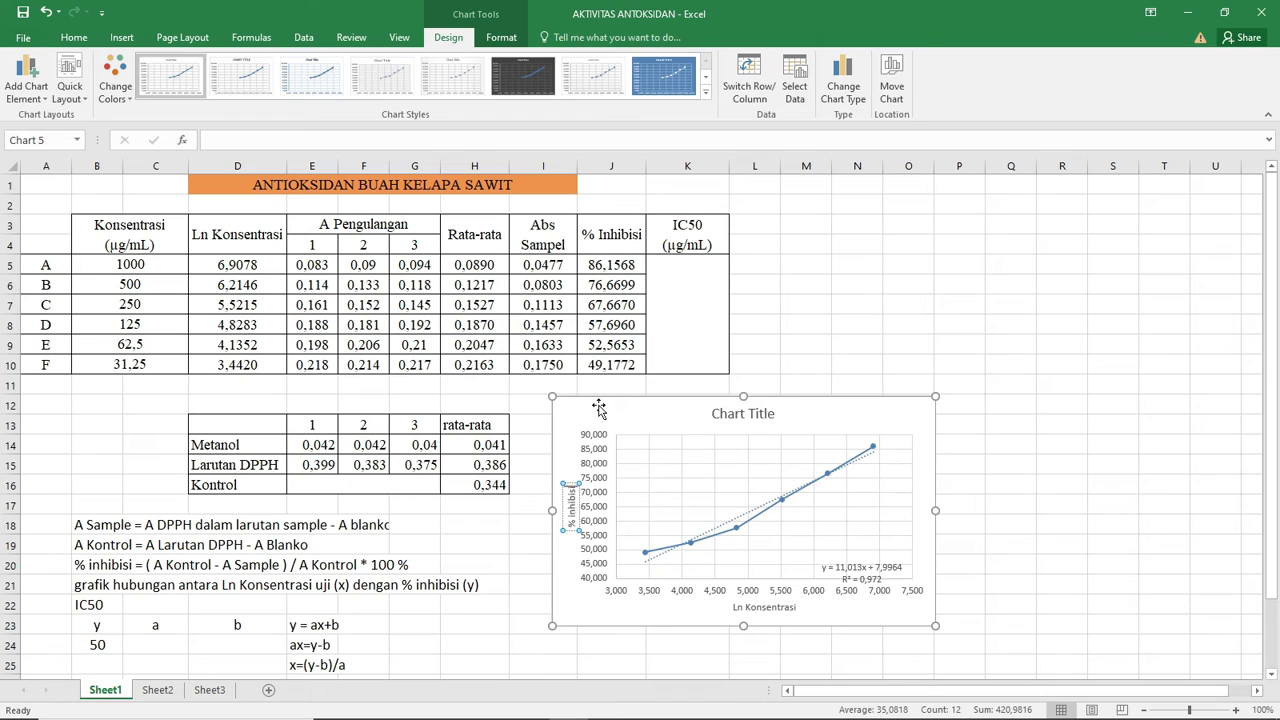
text(i)
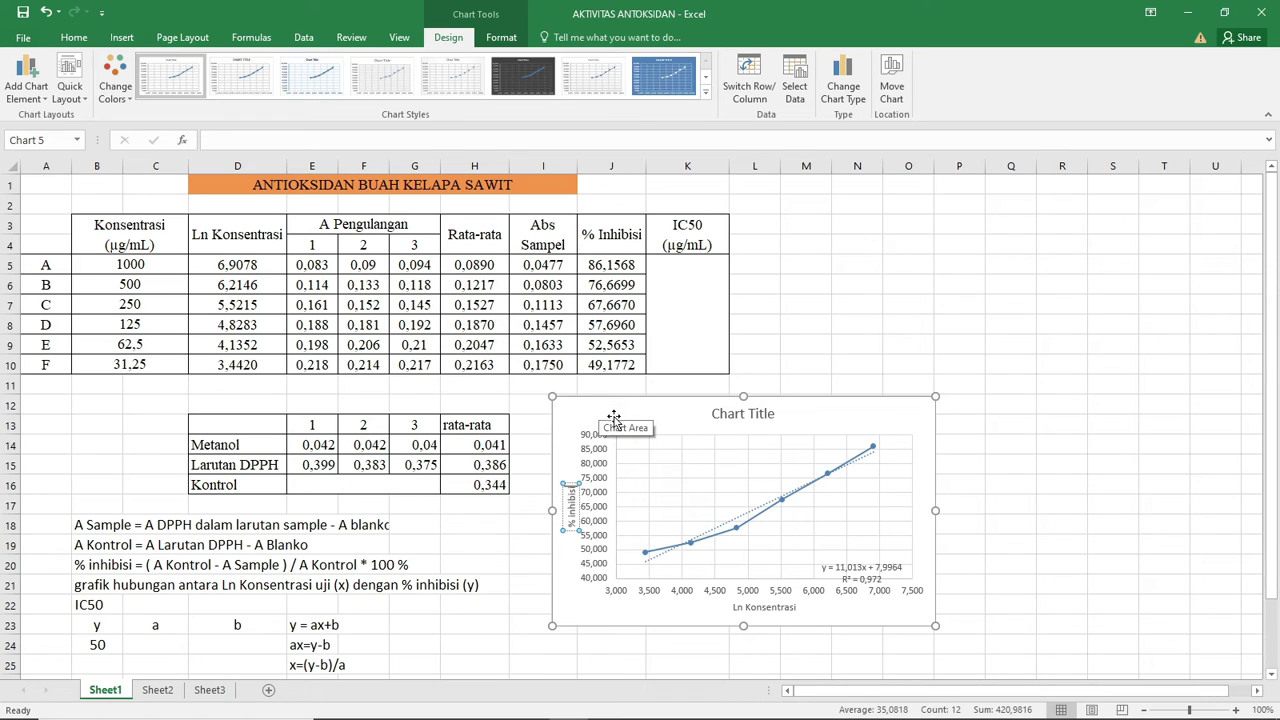
click(608, 414)
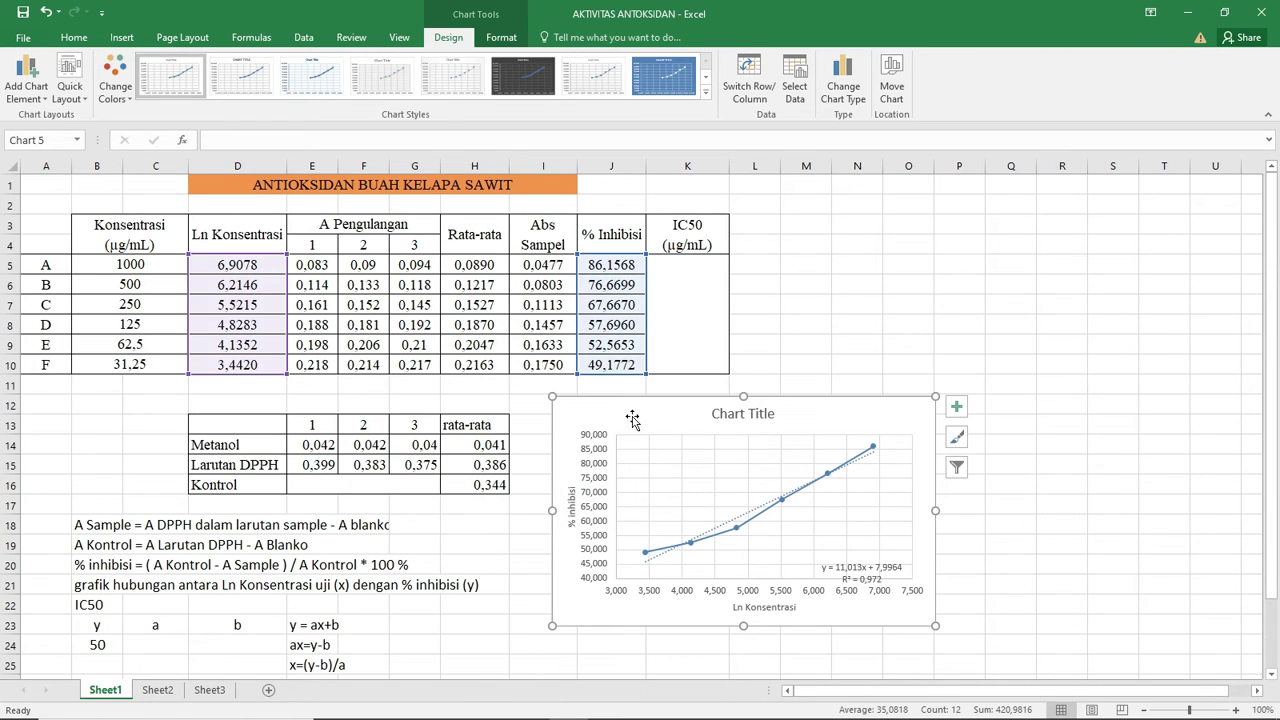
click(866, 568)
drag(863, 558, 855, 512)
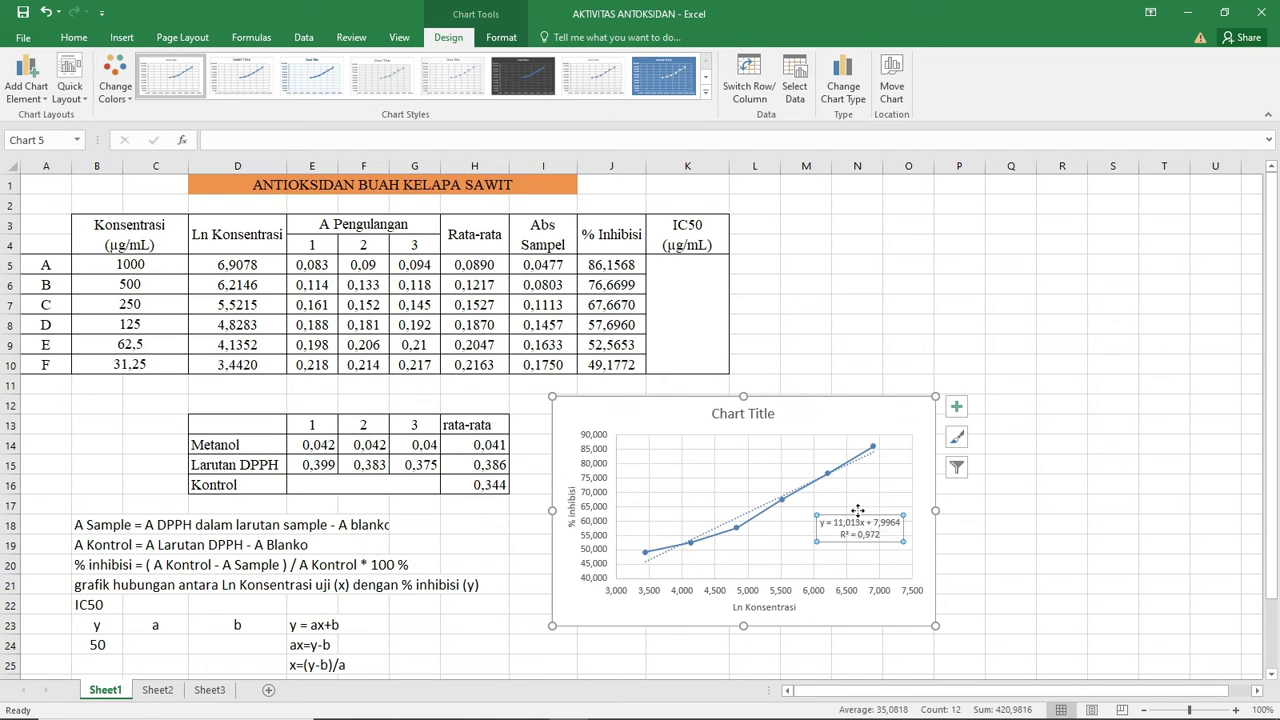
- Examine the IC50 working rows below the tables, comparing the y = ax+b rearrangement with the chart's trendline equation
scroll(855, 512, down, 2)
key(Escape)
key(Escape)
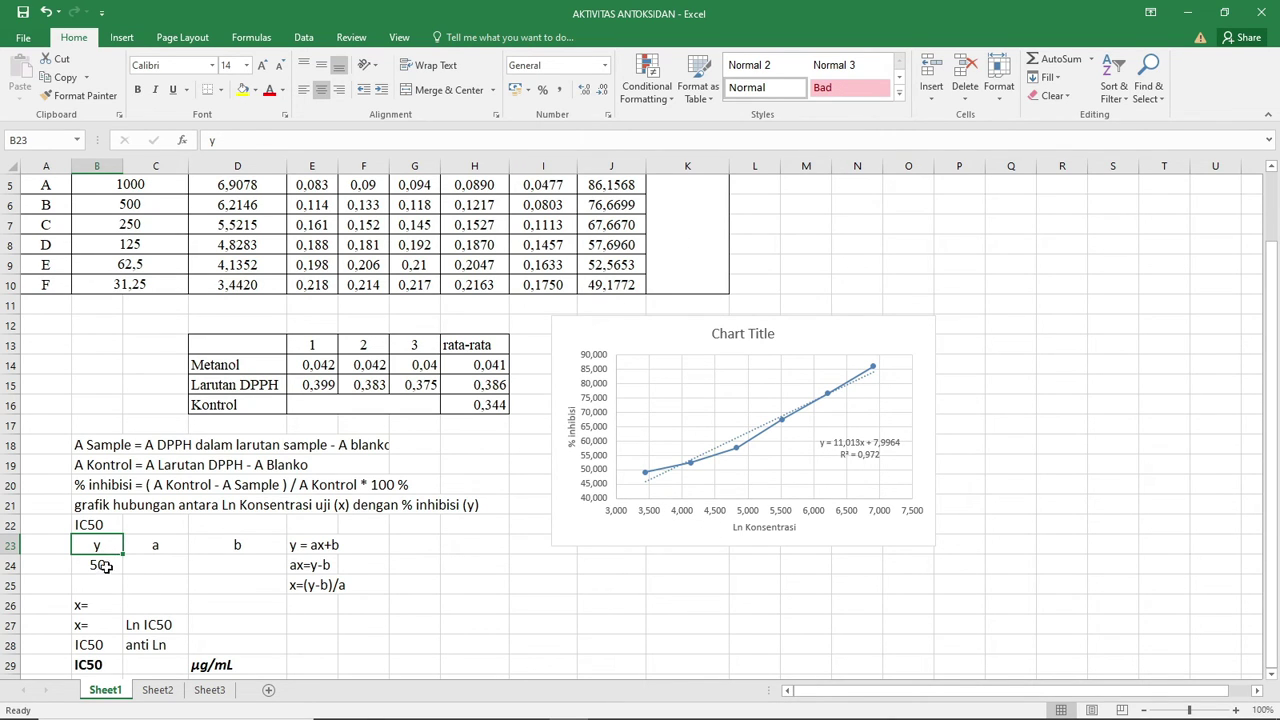
click(100, 645)
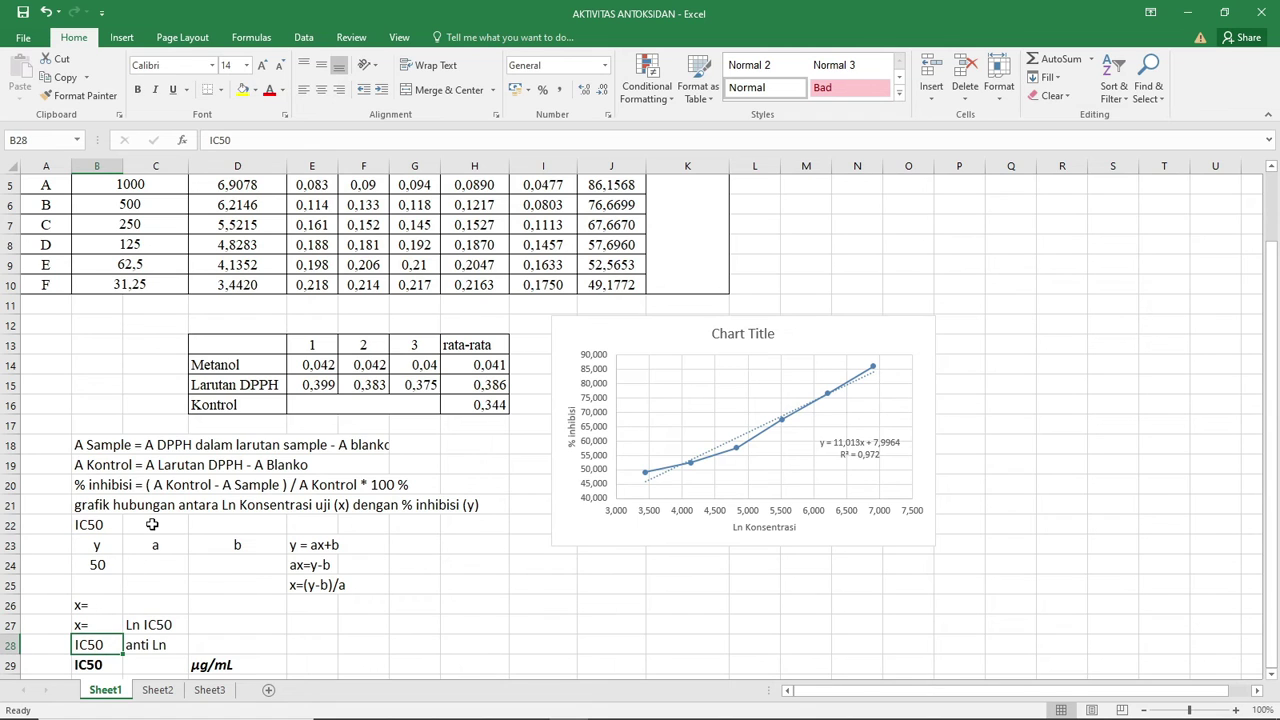
click(884, 447)
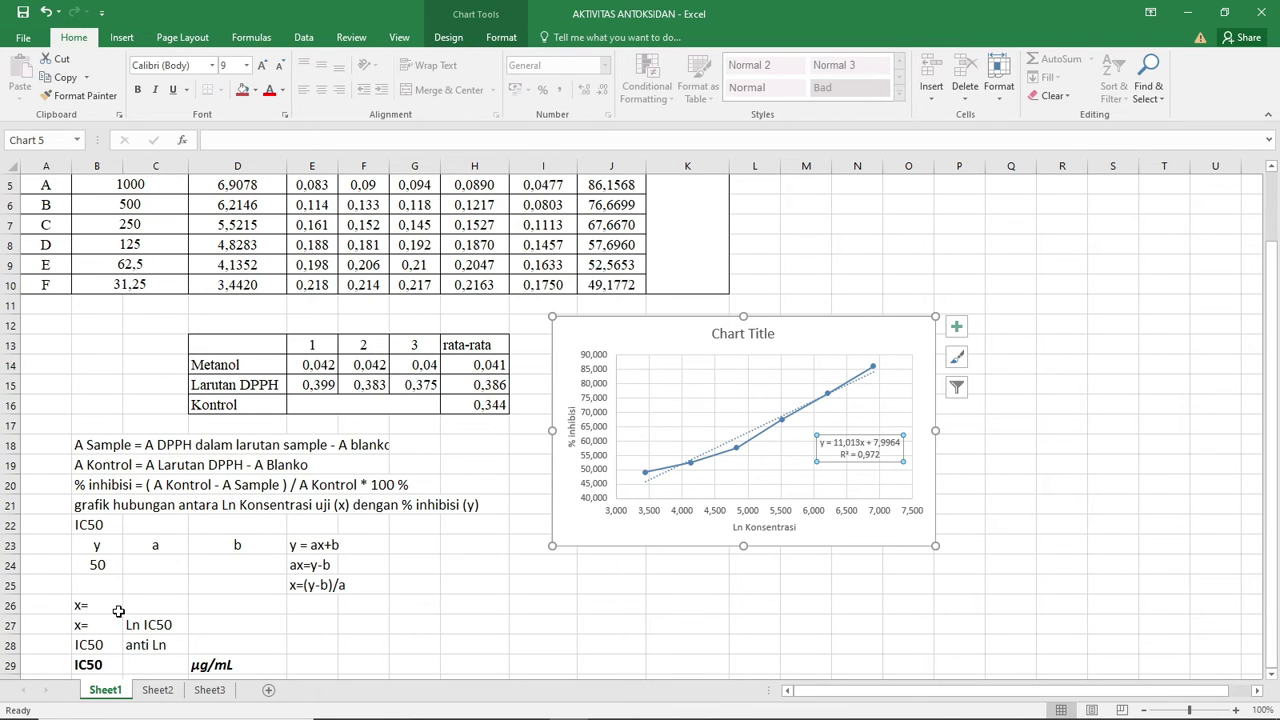
click(104, 642)
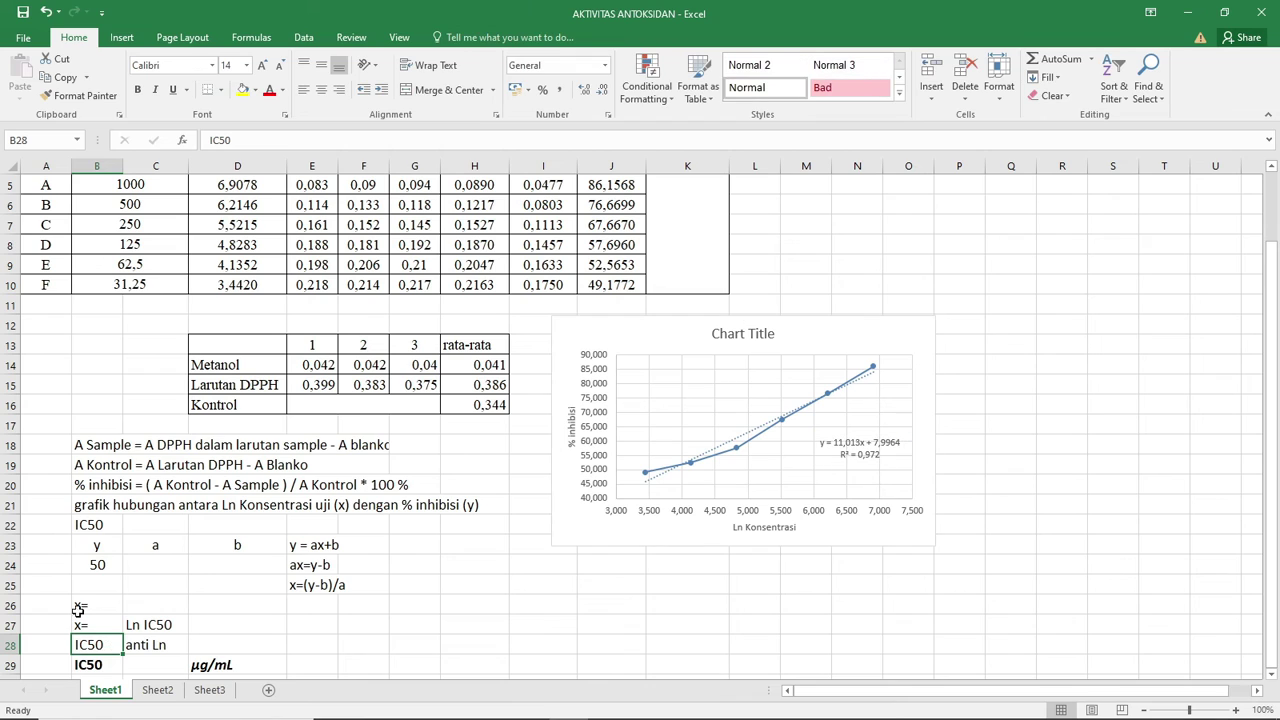
click(112, 569)
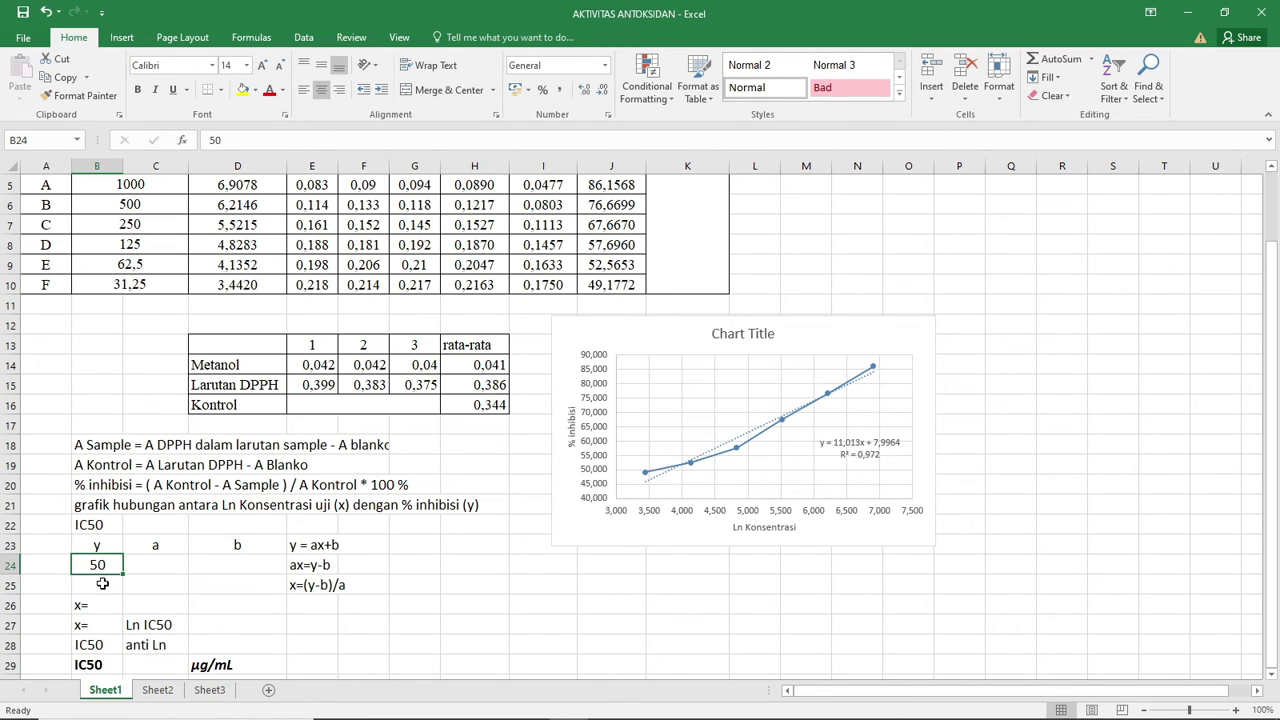
click(316, 546)
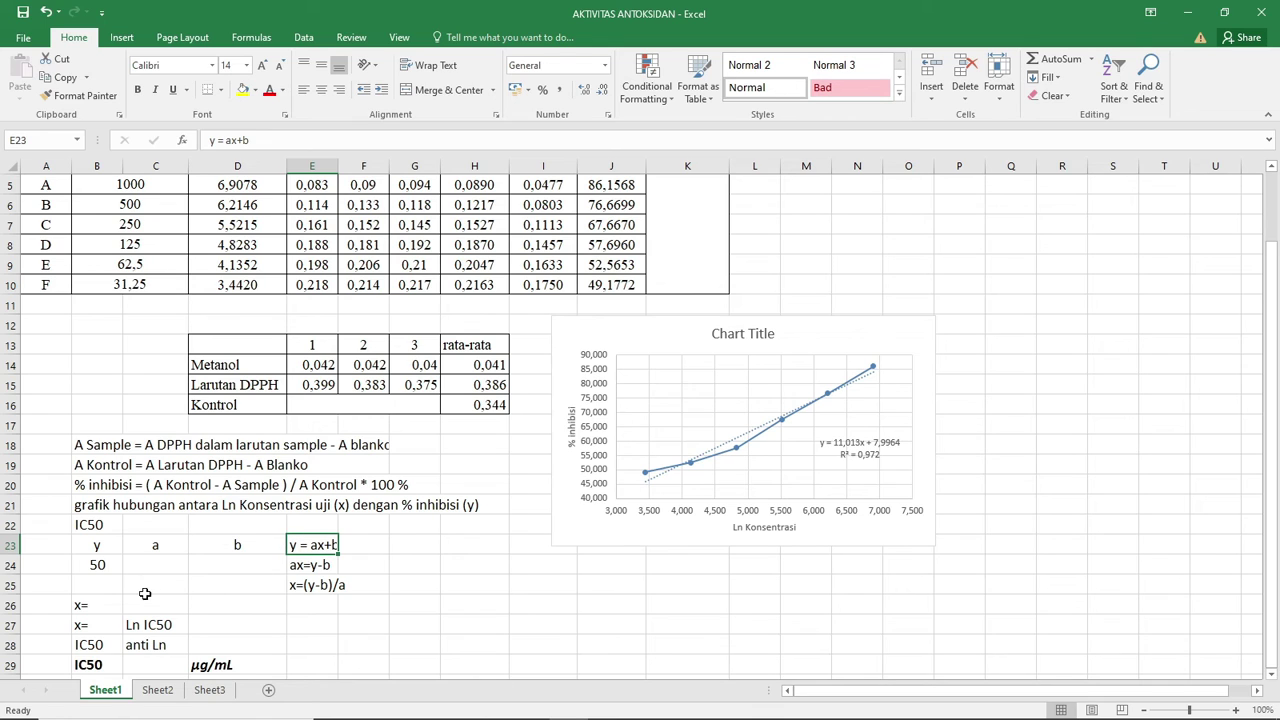
click(98, 562)
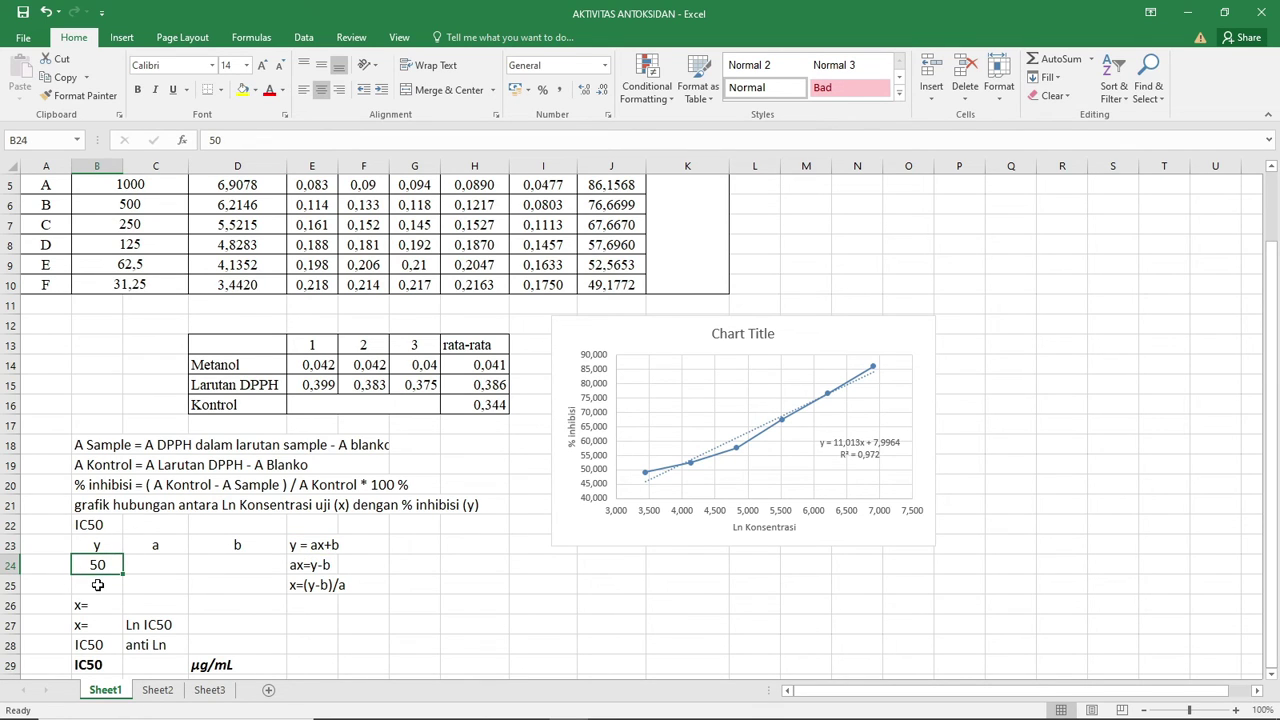
- Enter the trendline coefficients in the IC50 working rows: 11,013 under a (C24) and 7,9964 under b (D24)
click(158, 563)
text(11,)
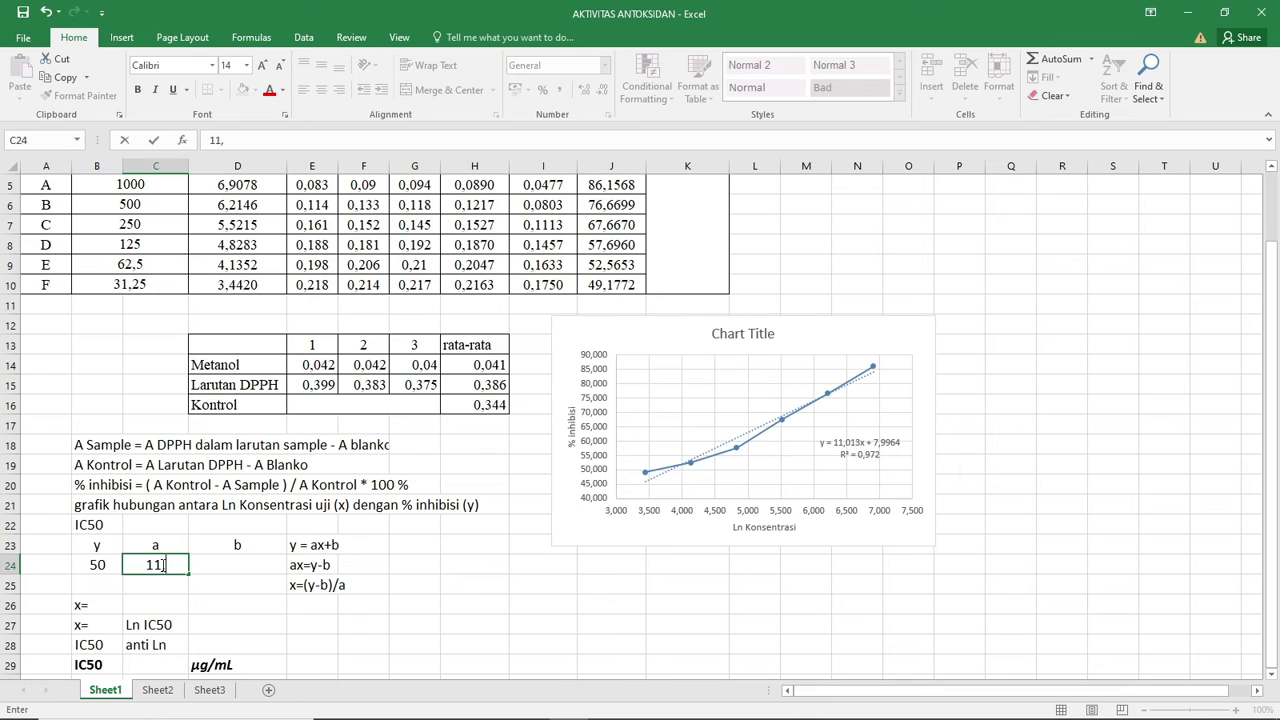
text(013)
click(214, 563)
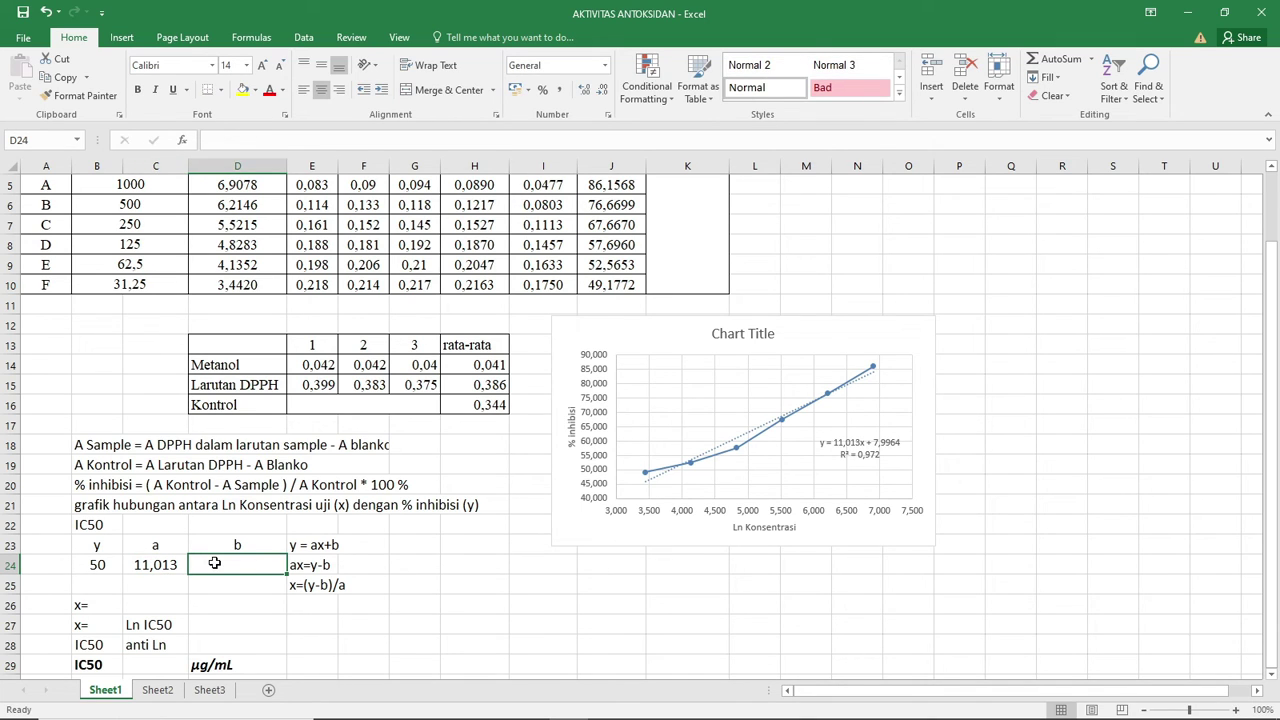
text(7,99)
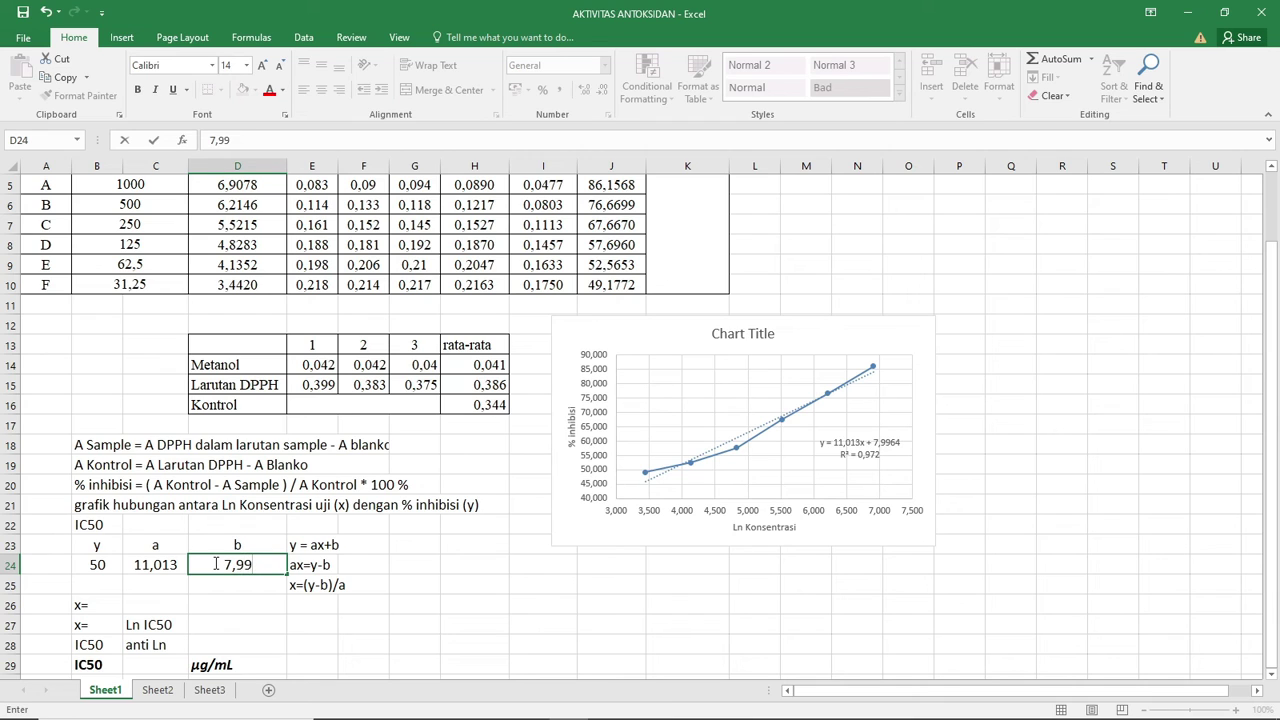
text(64)
- Calculate x in cell C26 from the y, b and a values with the formula =(B24-D24)/C24
click(131, 603)
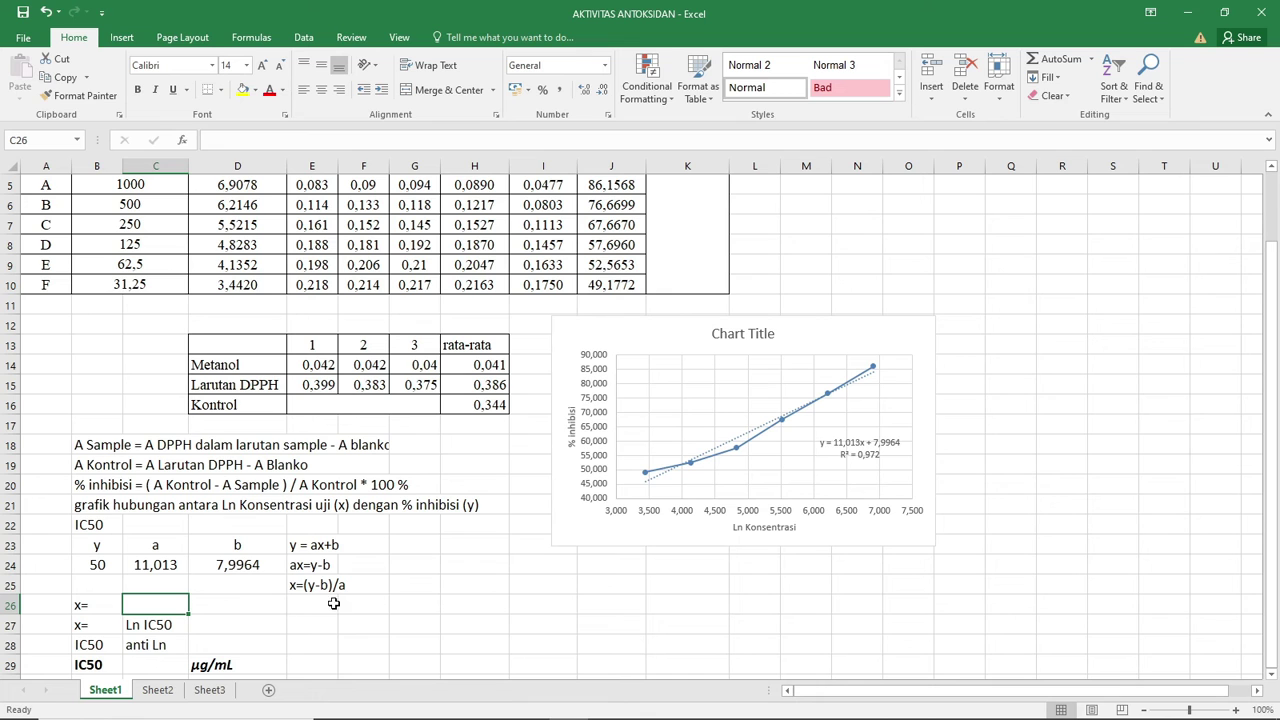
scroll(250, 570, down, 2)
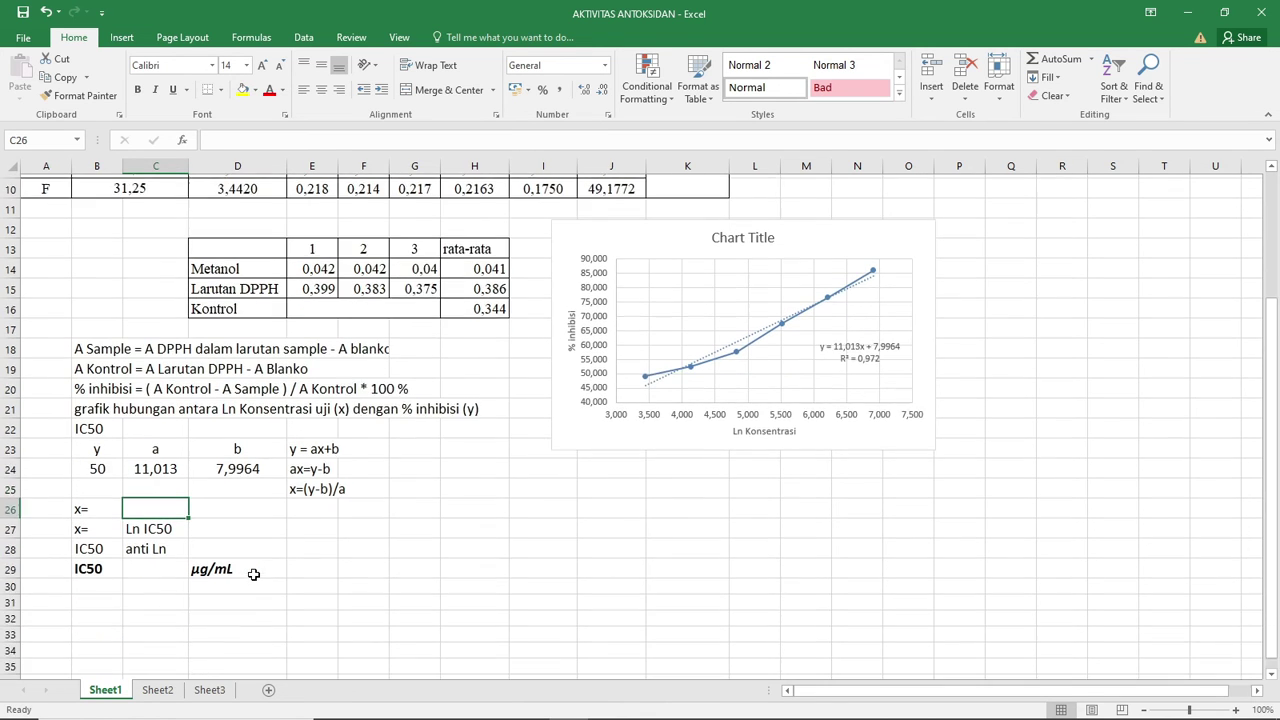
scroll(254, 574, down, 1)
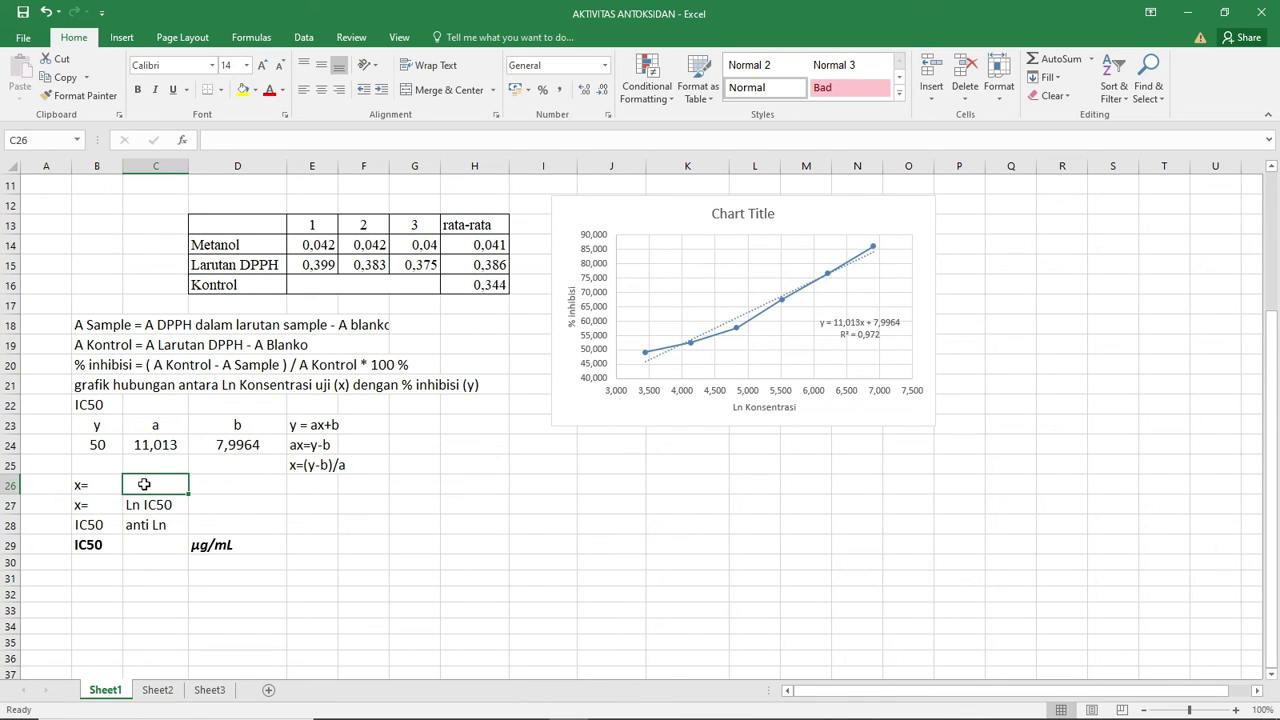
text(=)
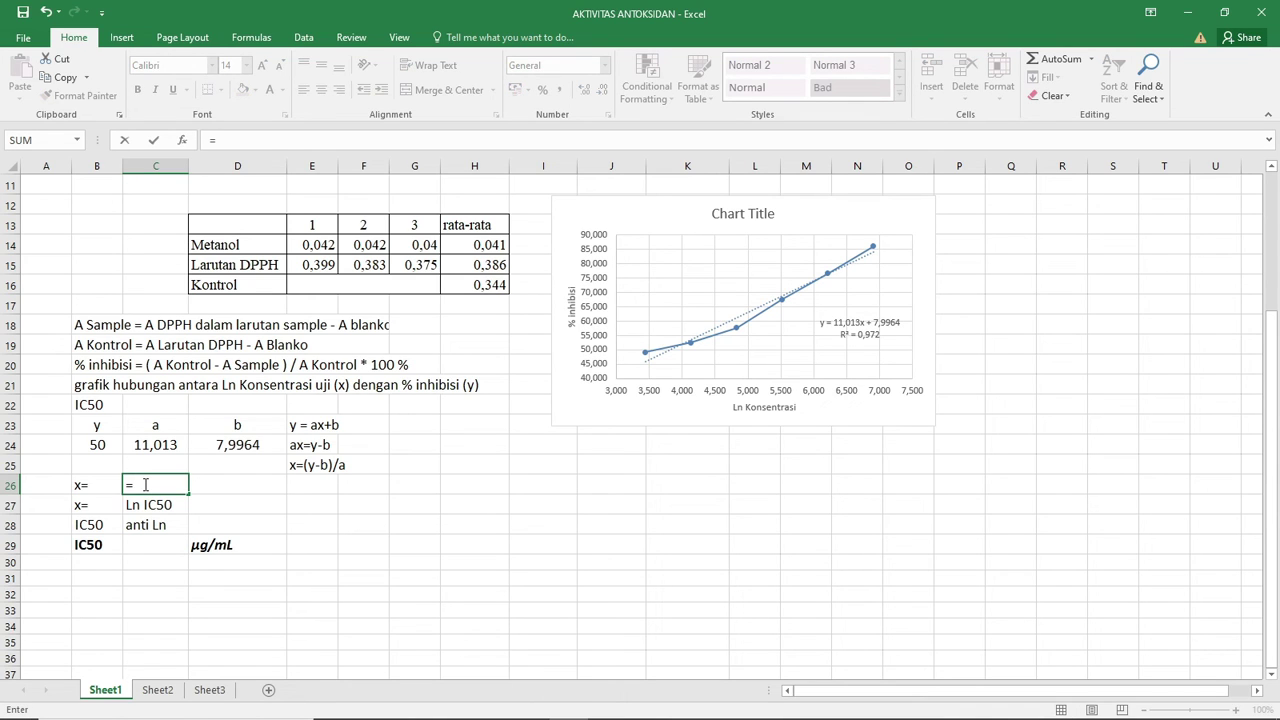
text(()
click(97, 445)
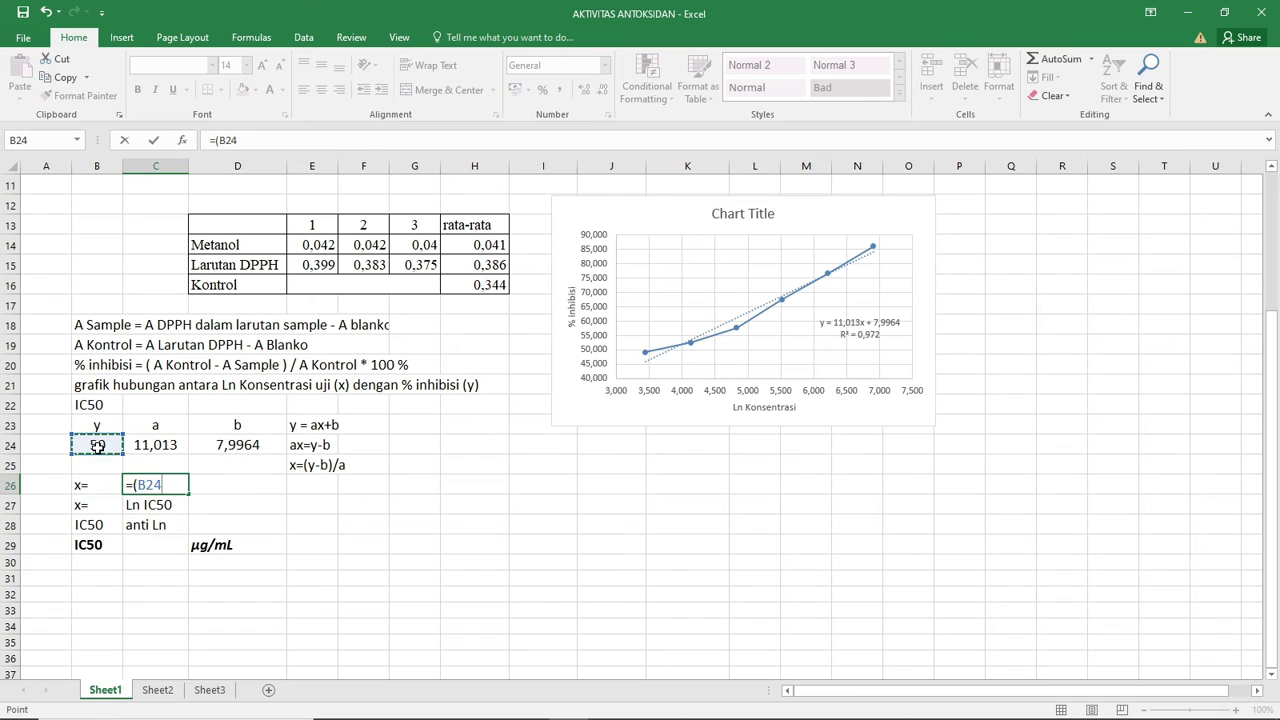
text(-)
click(224, 447)
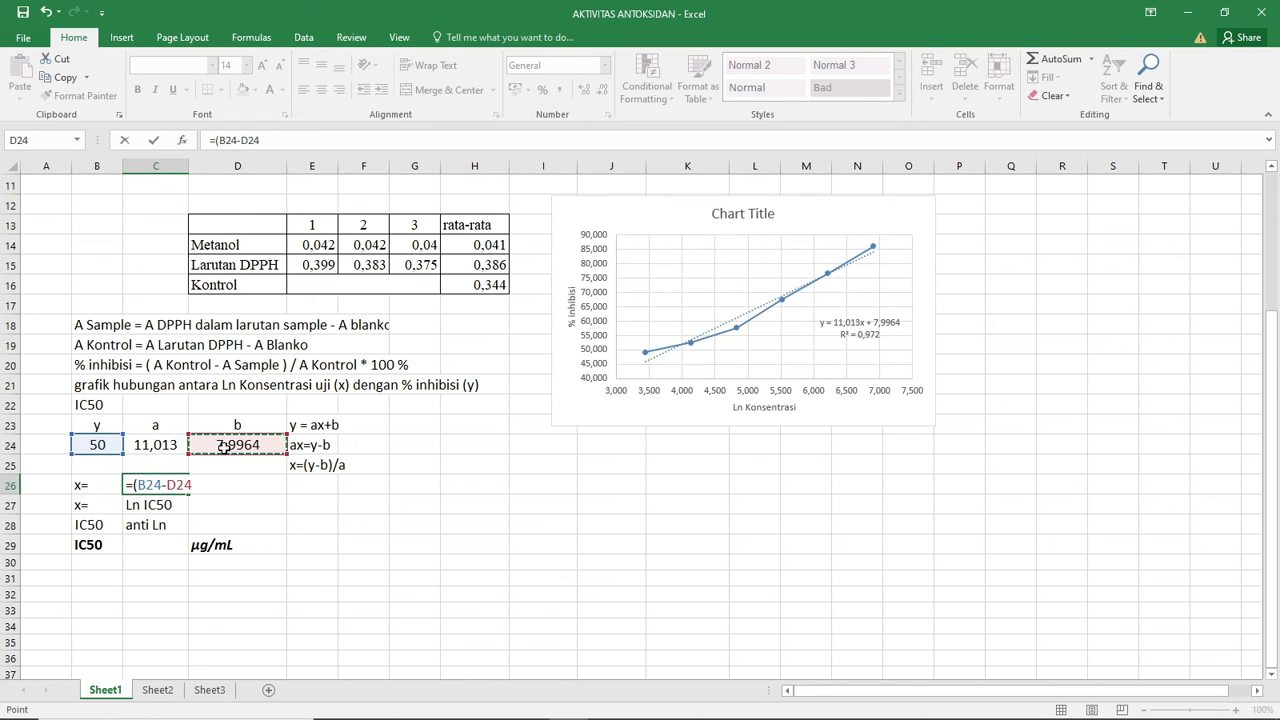
text())
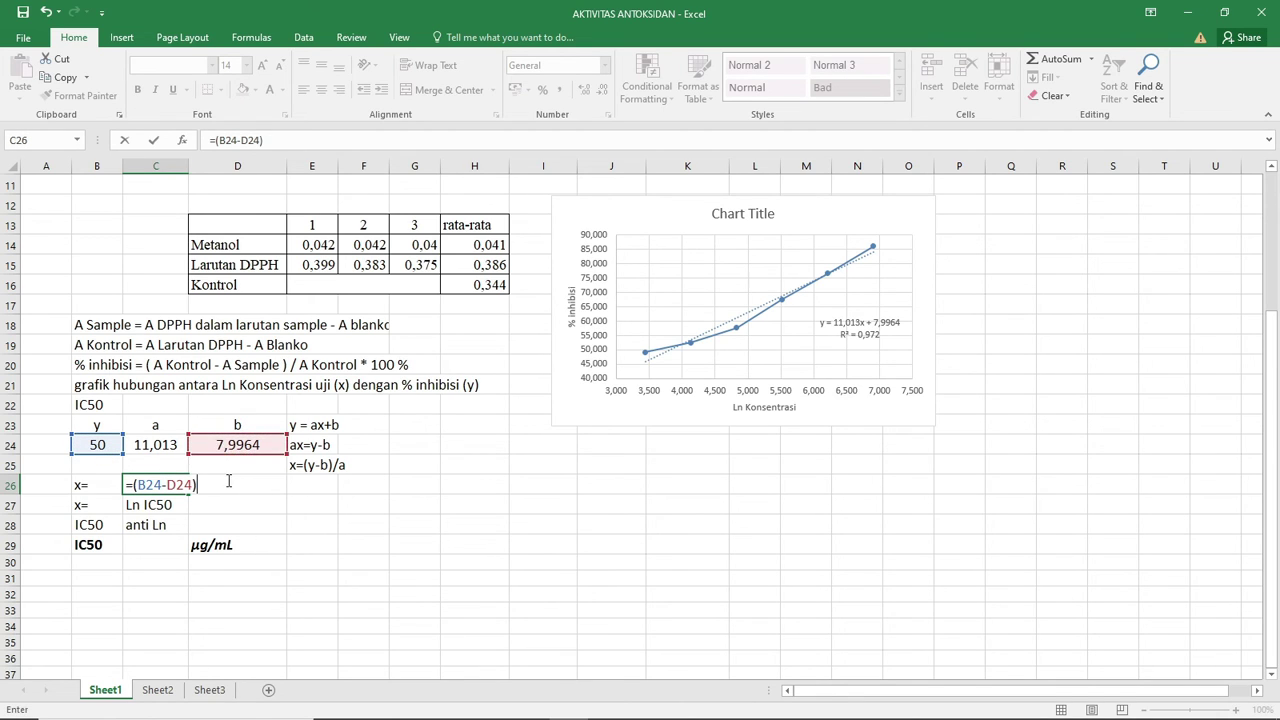
text(/)
click(158, 444)
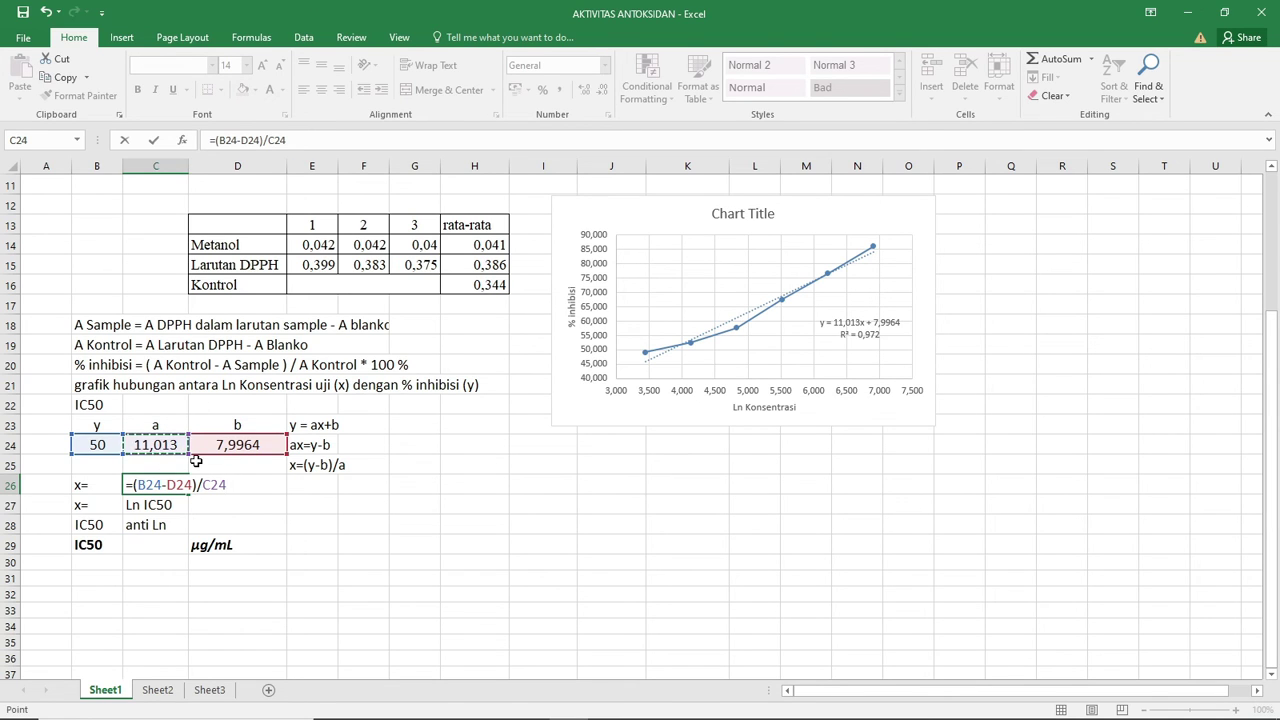
key(Return)
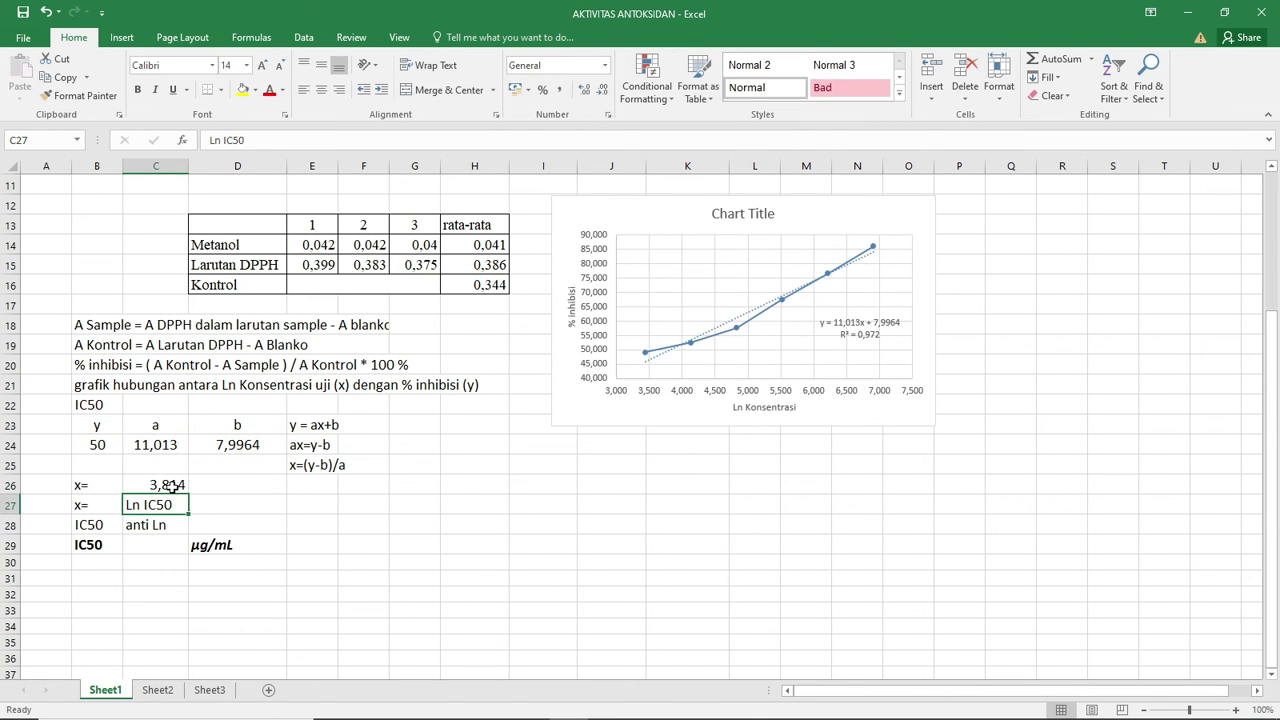
click(167, 486)
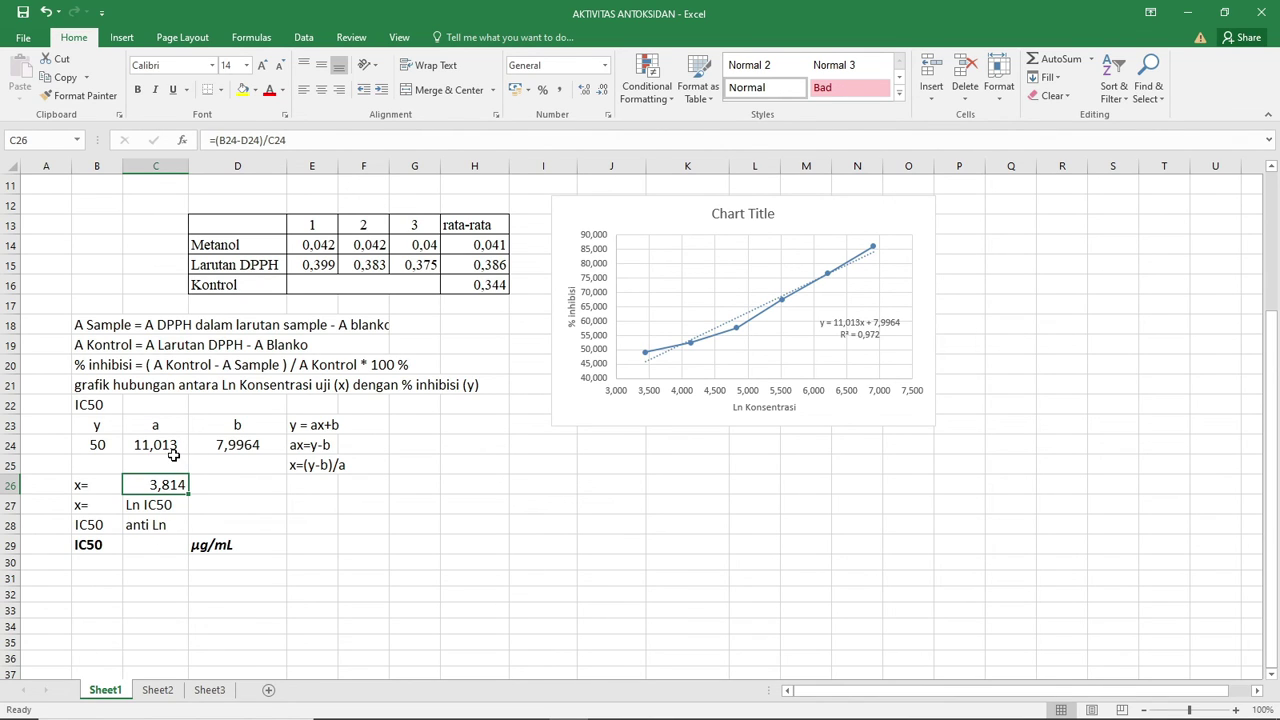
- Calculate the IC50 in cell C29 as the anti-Ln of x with the formula =EXP(C26)
click(147, 549)
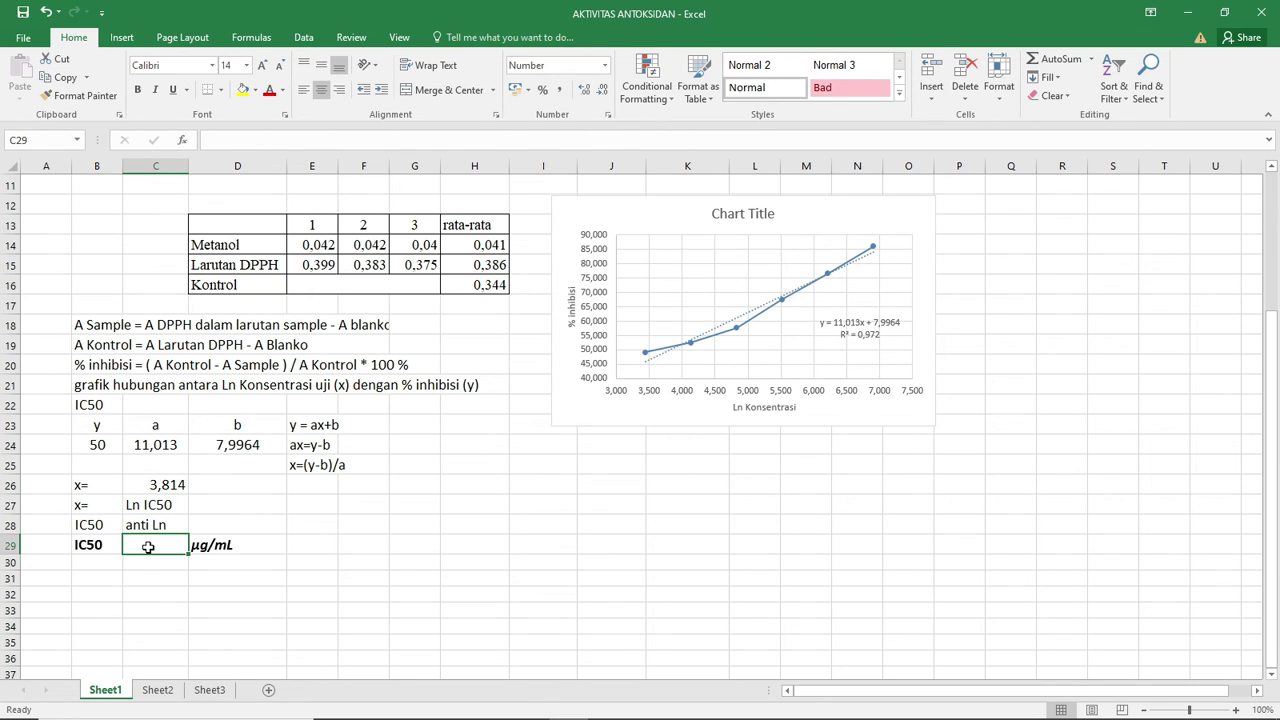
click(158, 522)
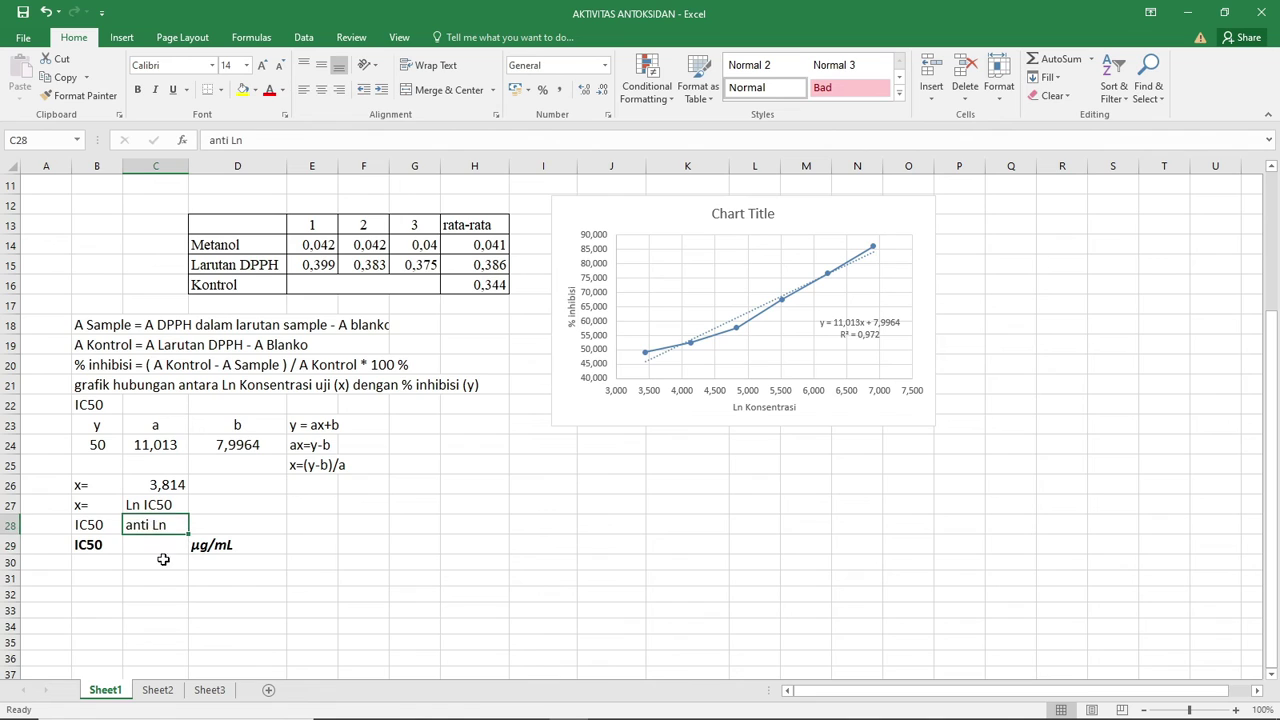
click(157, 548)
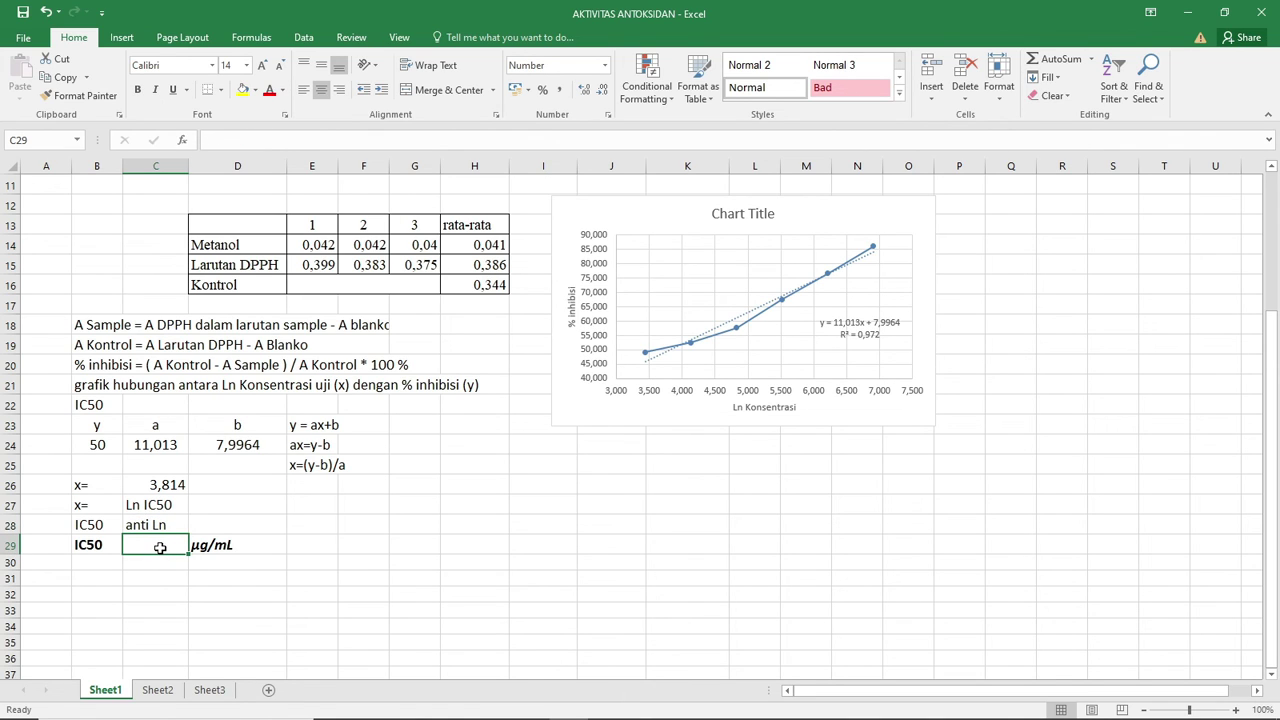
text(=)
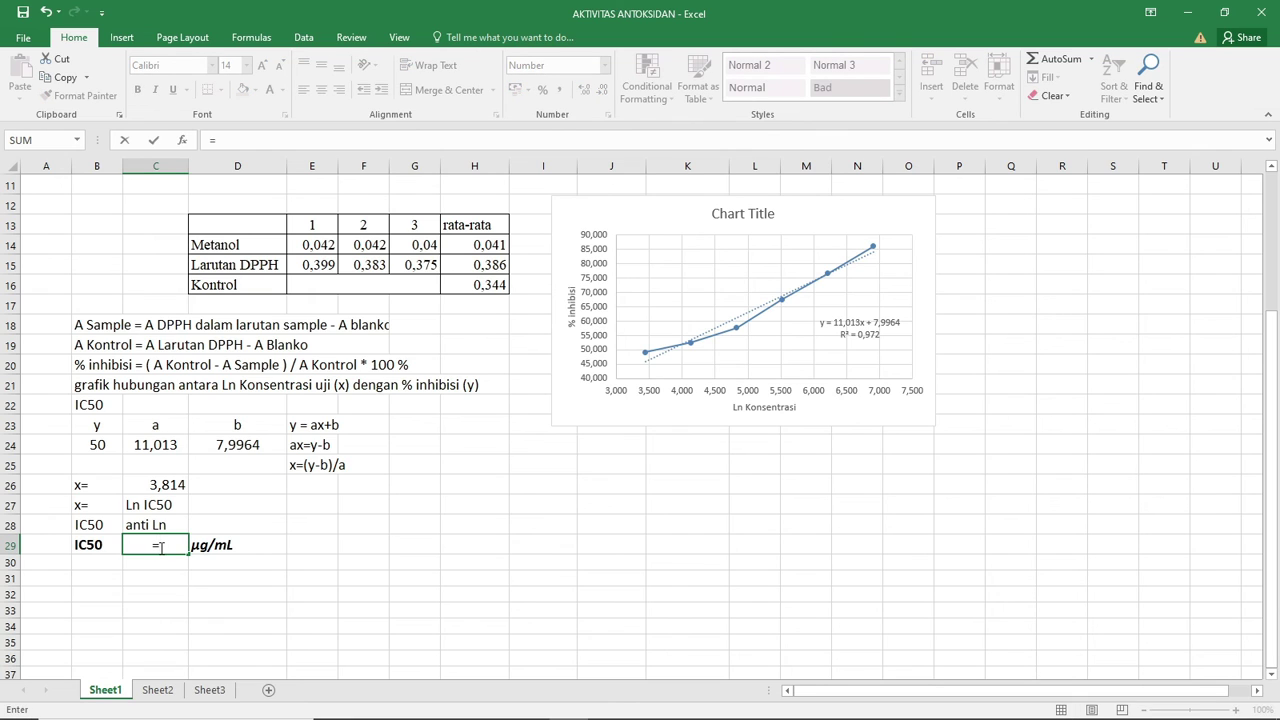
text(exp)
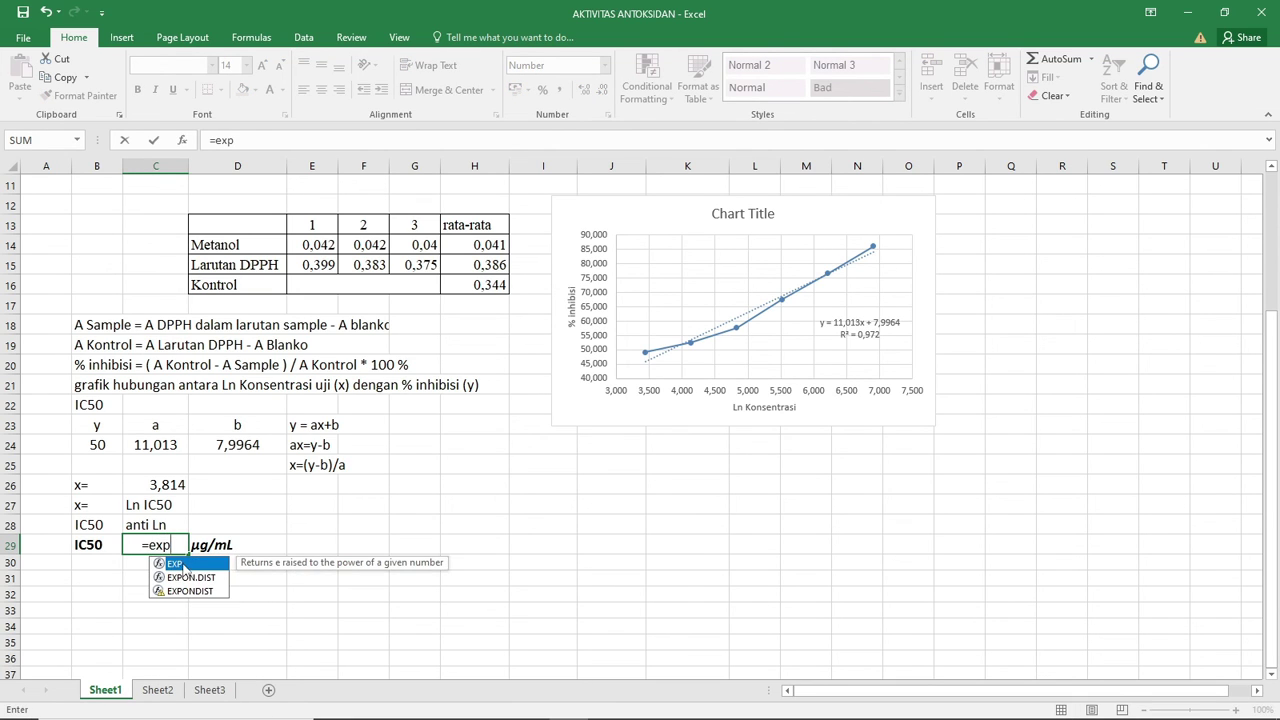
double_click(185, 568)
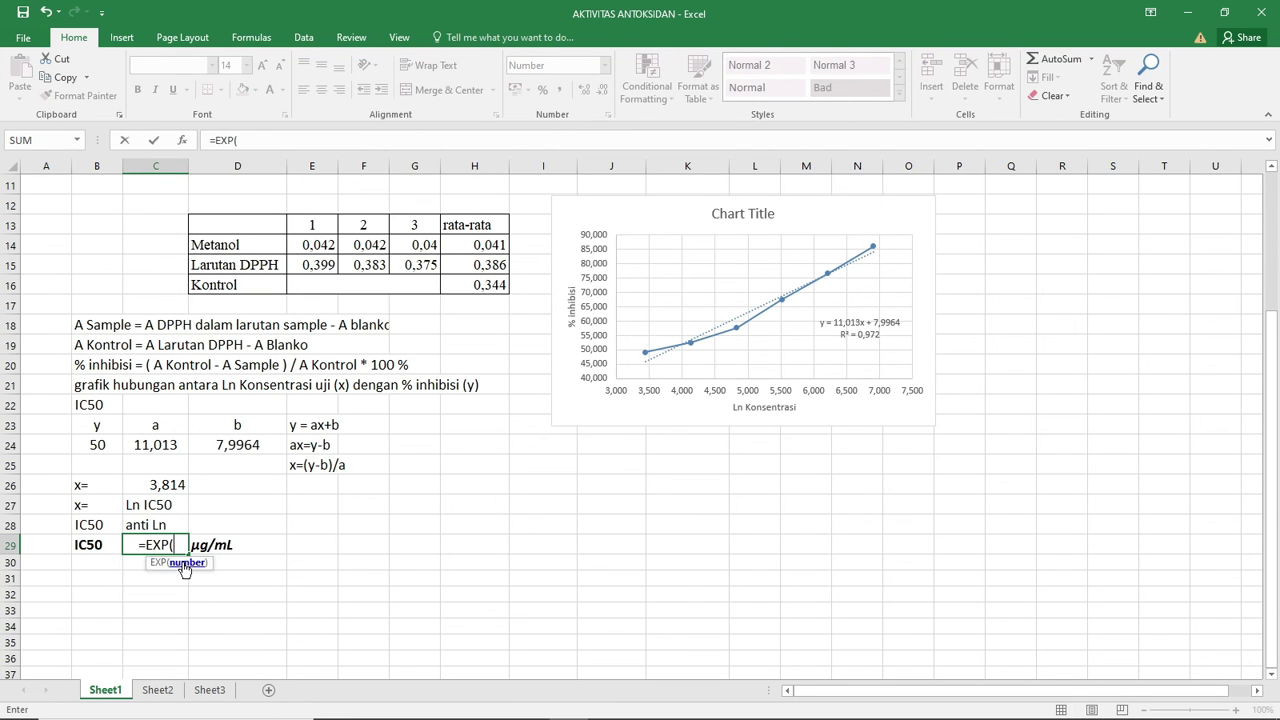
click(165, 485)
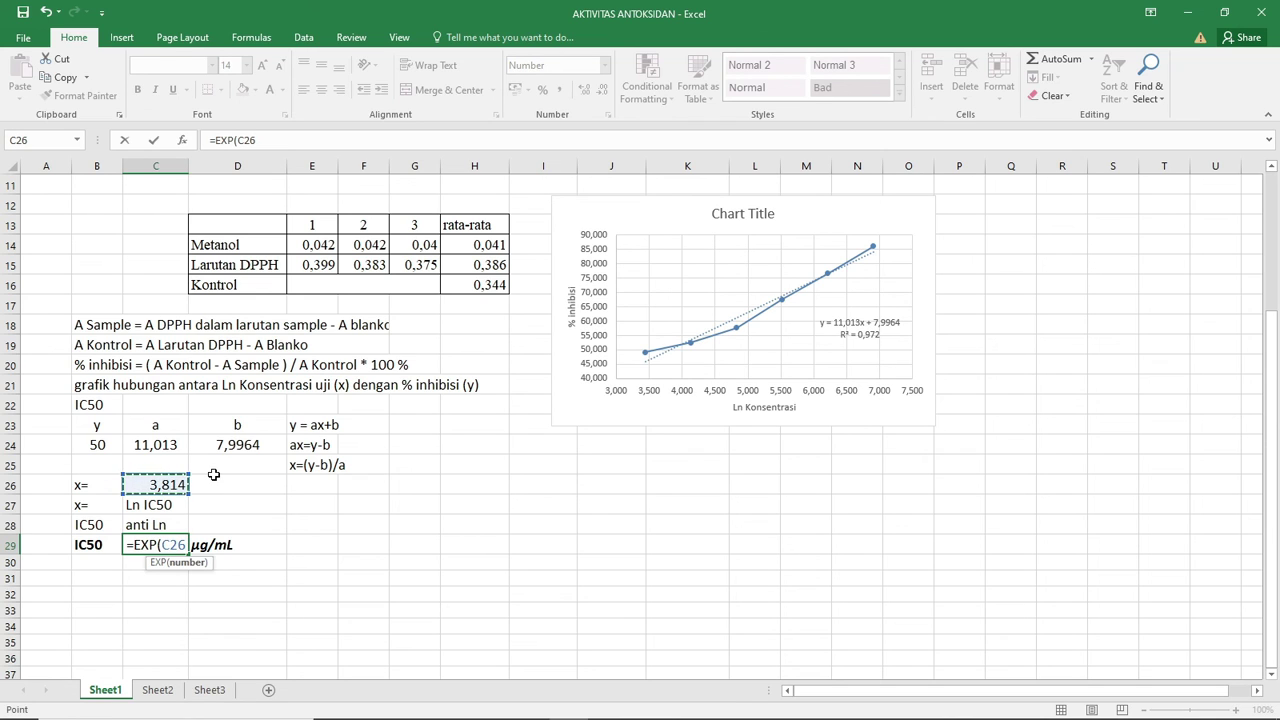
text())
key(Return)
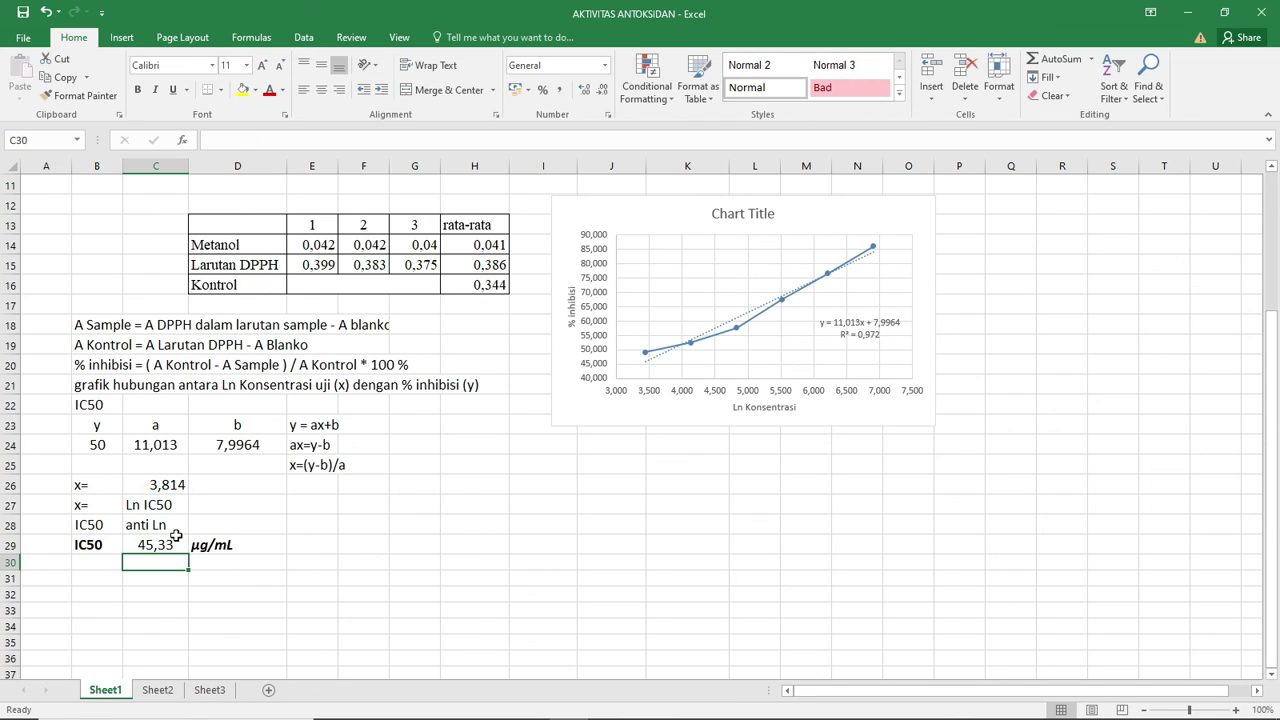
click(170, 546)
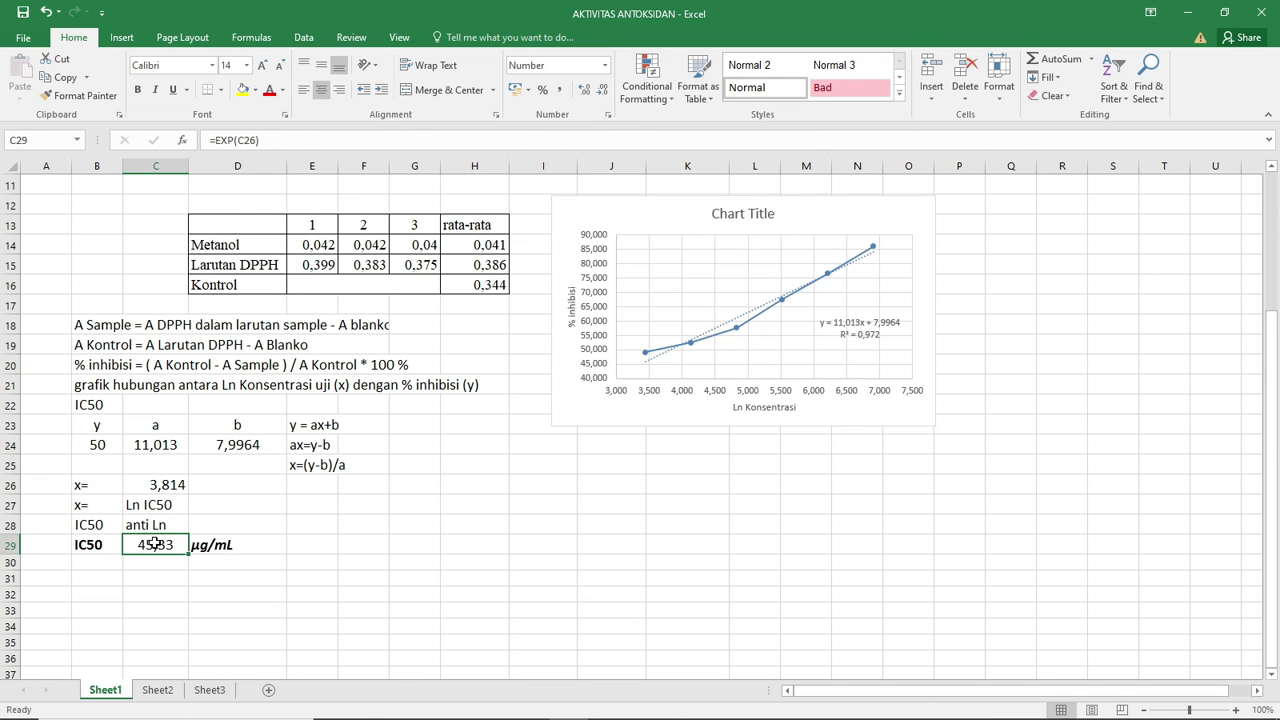
- Link the merged IC50 (µg/mL) cell K5 in the main table to the calculated IC50 with =C29
scroll(254, 464, up, 2)
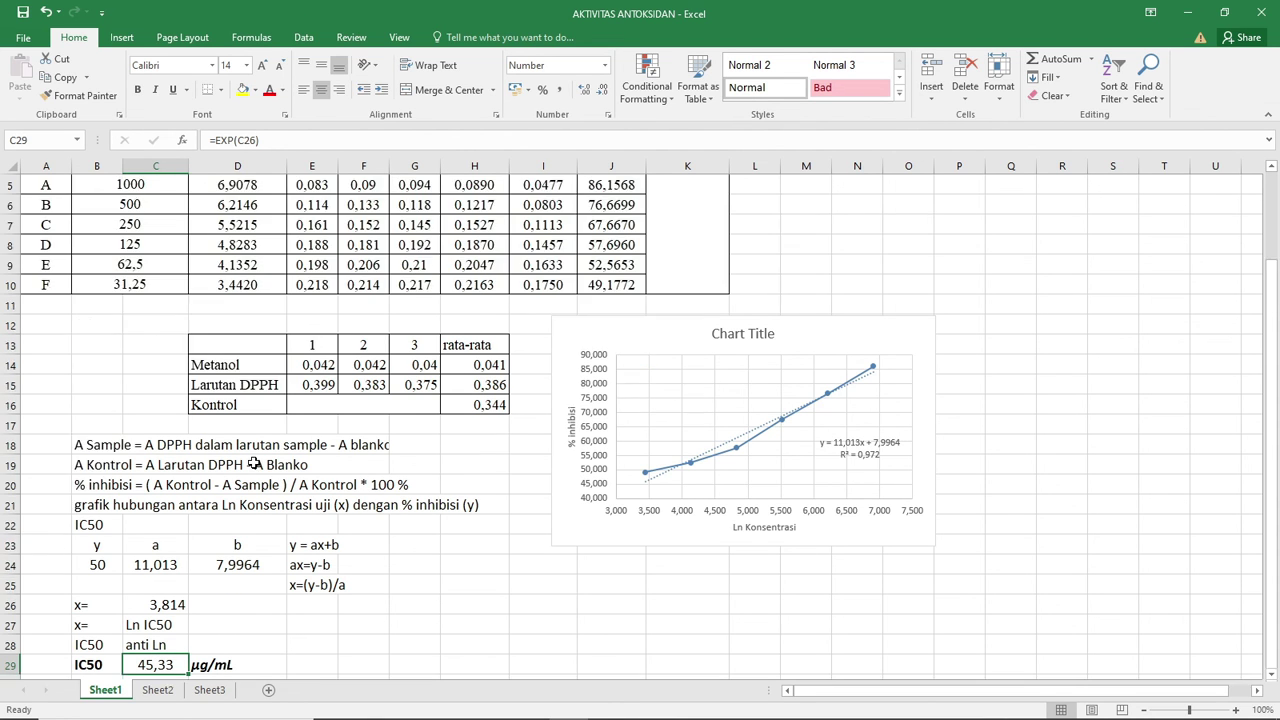
scroll(254, 464, up, 2)
click(677, 312)
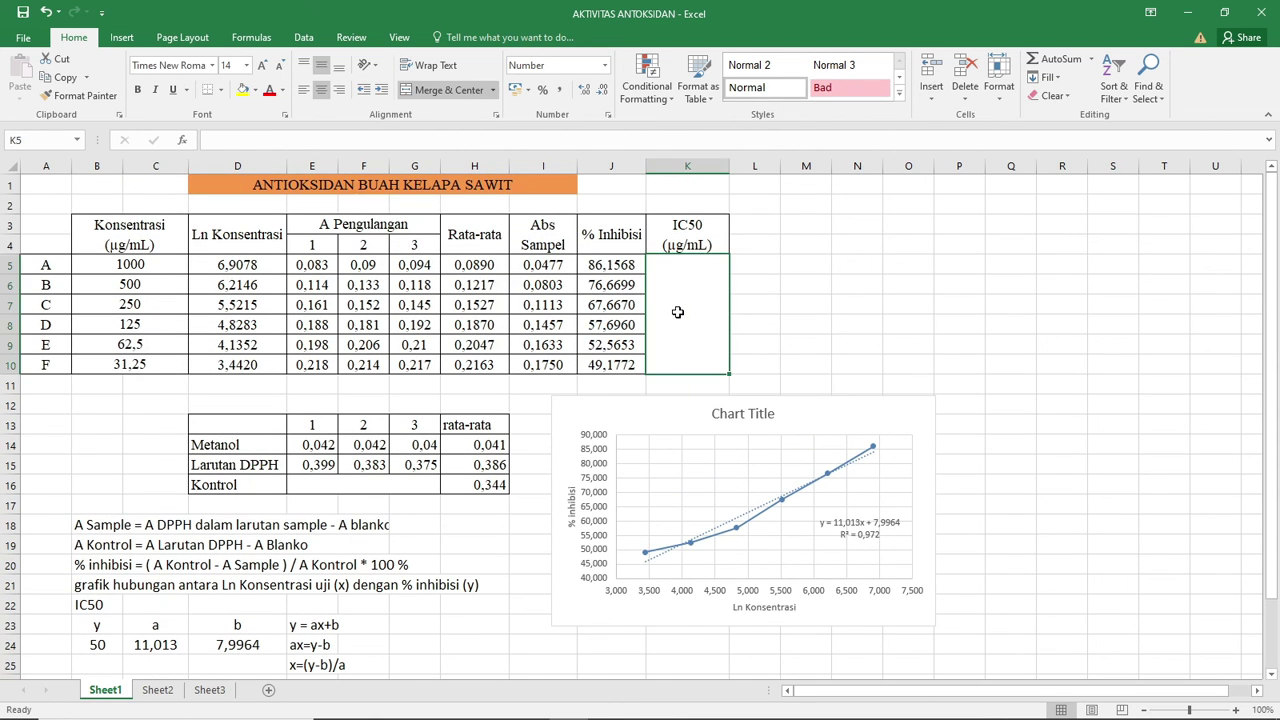
text(=)
scroll(531, 346, down, 4)
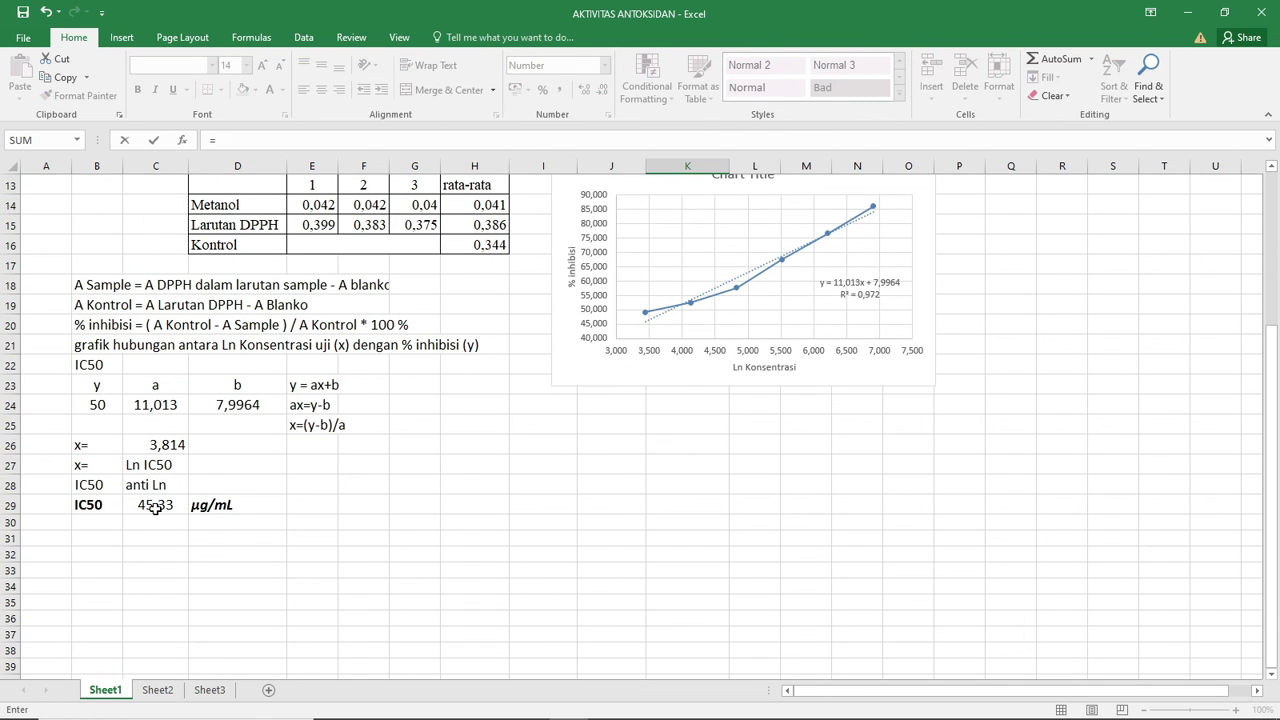
click(155, 507)
scroll(435, 425, up, 2)
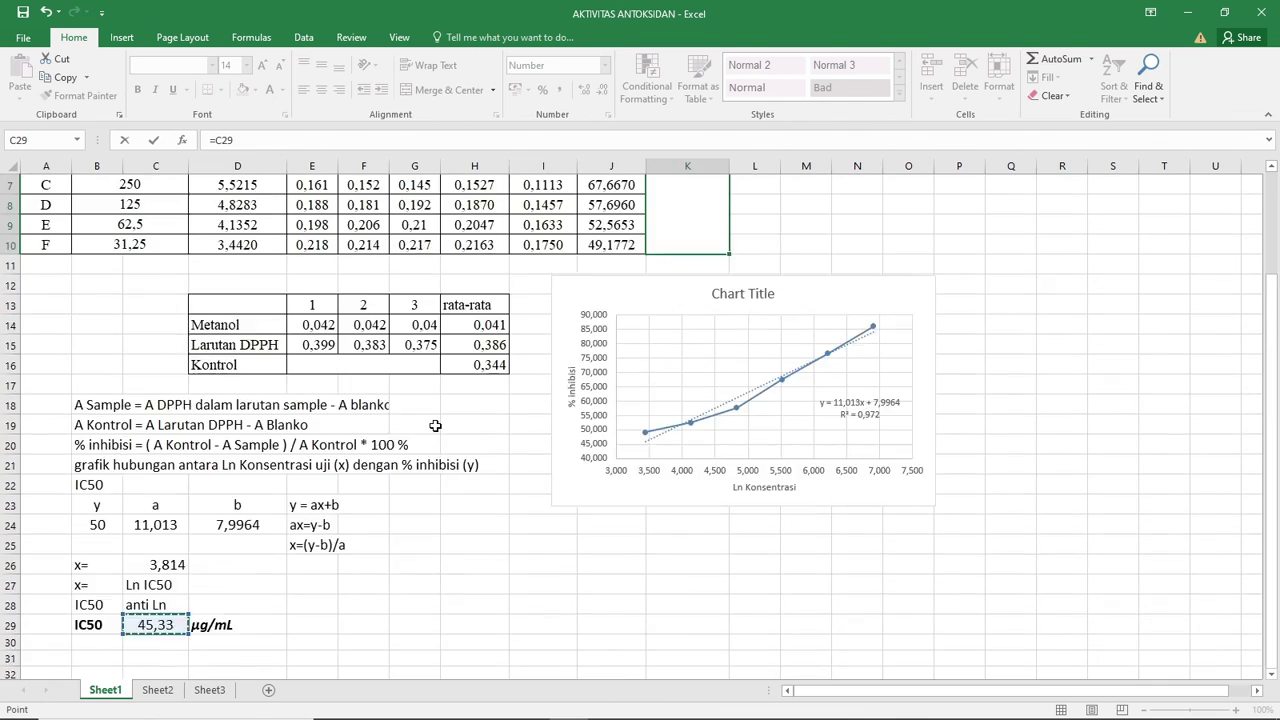
scroll(435, 425, up, 2)
key(Return)
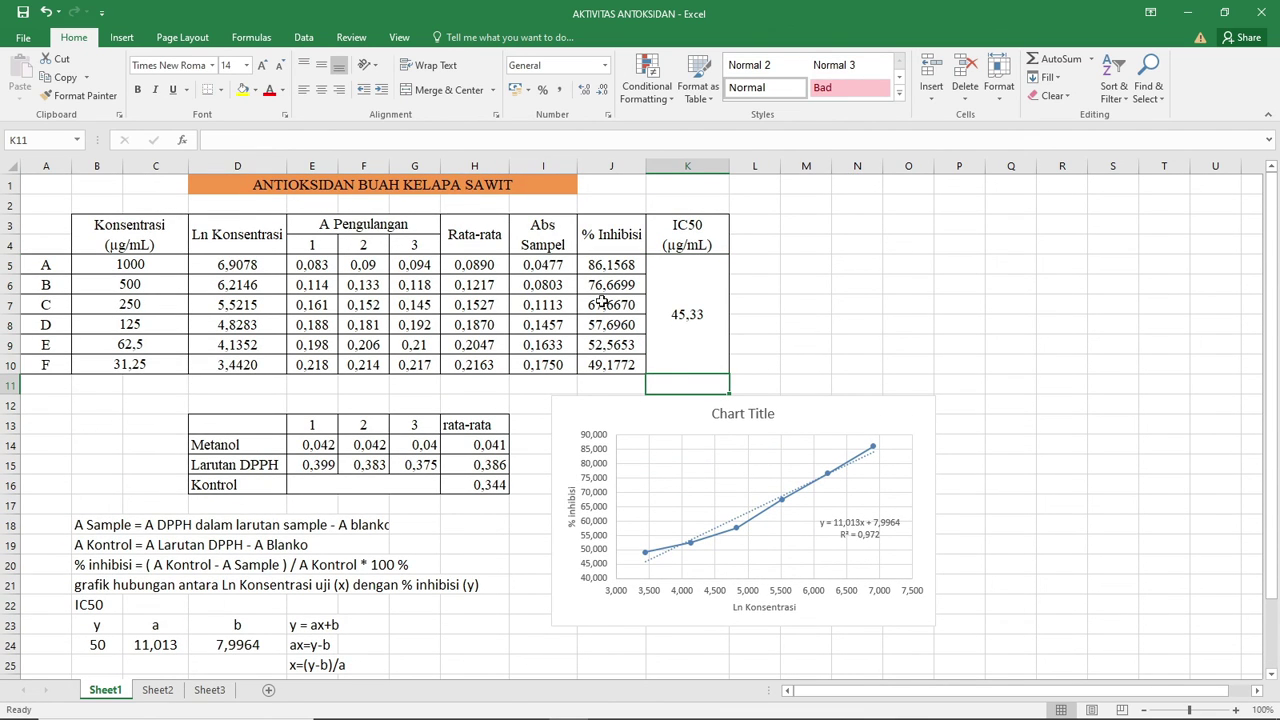
click(693, 343)
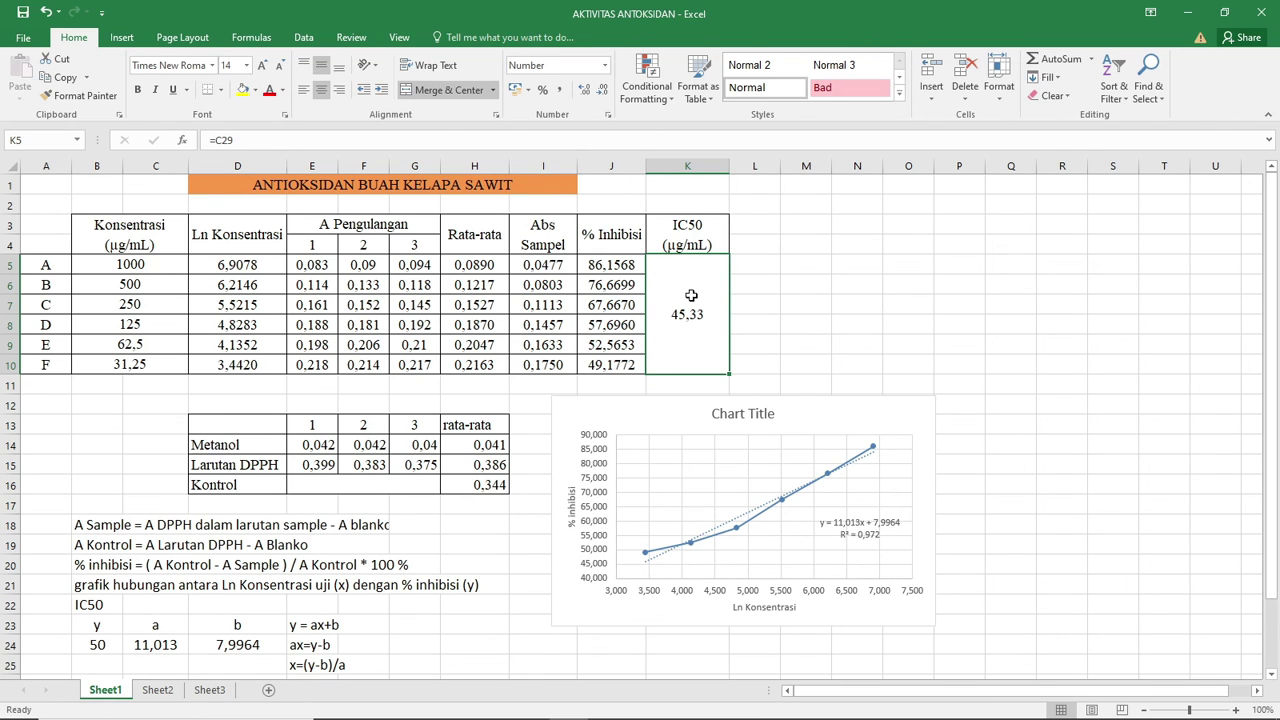